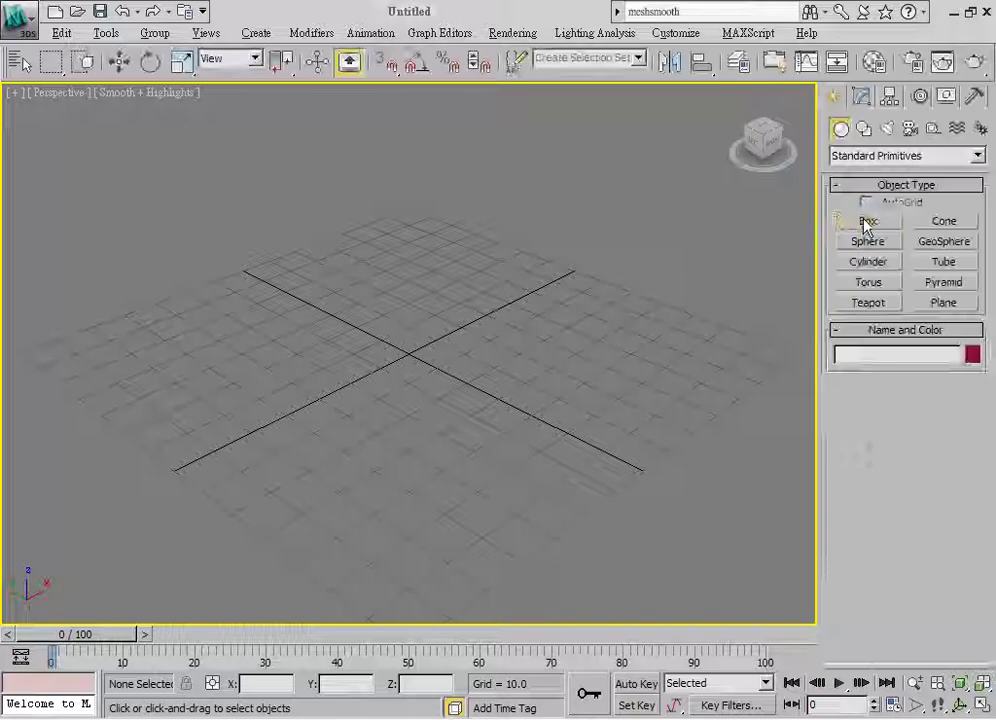
# Step: Draw a box in the viewport and set its object colour to black
pyautogui.moveTo(397, 311)
pyautogui.mouseDown()
pyautogui.moveTo(498, 428)
pyautogui.moveTo(505, 490)
pyautogui.mouseUp()
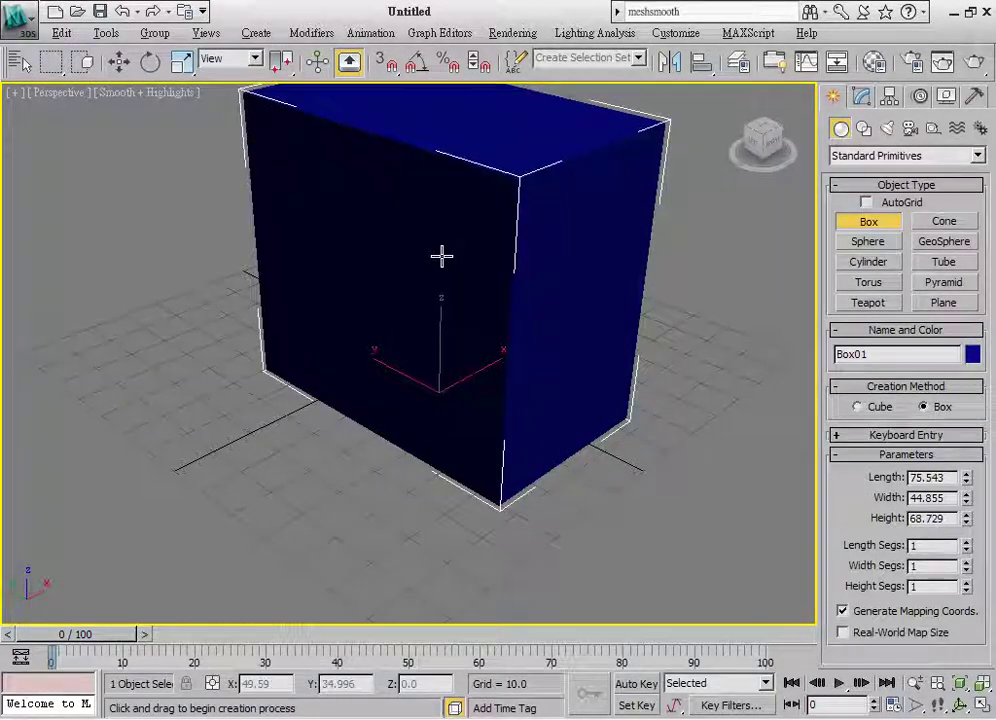
pyautogui.rightClick(436, 301)
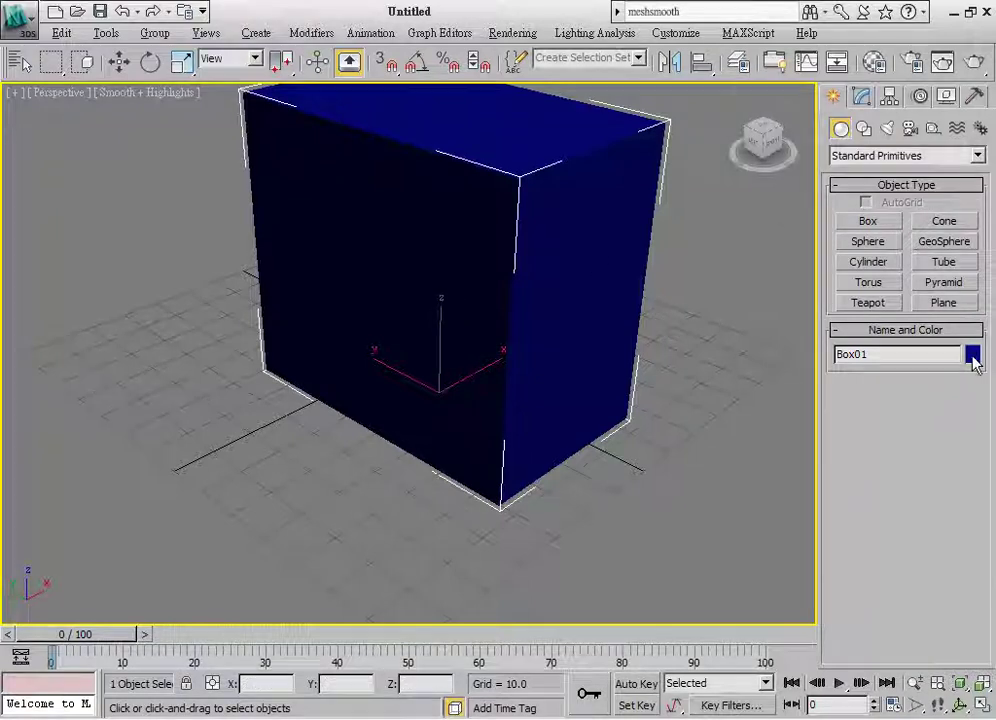
pyautogui.click(972, 354)
pyautogui.click(646, 410)
pyautogui.click(600, 473)
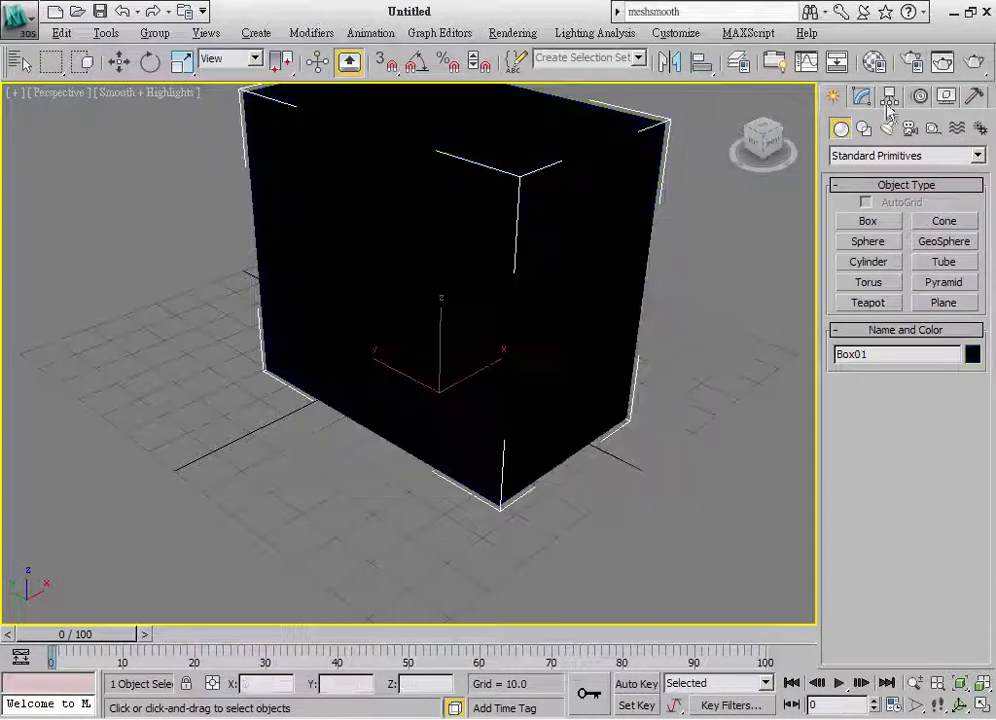
# Step: Apply the default grey Material Editor slot to the box
pyautogui.click(874, 62)
pyautogui.moveTo(567, 129); pyautogui.dragTo(534, 138)
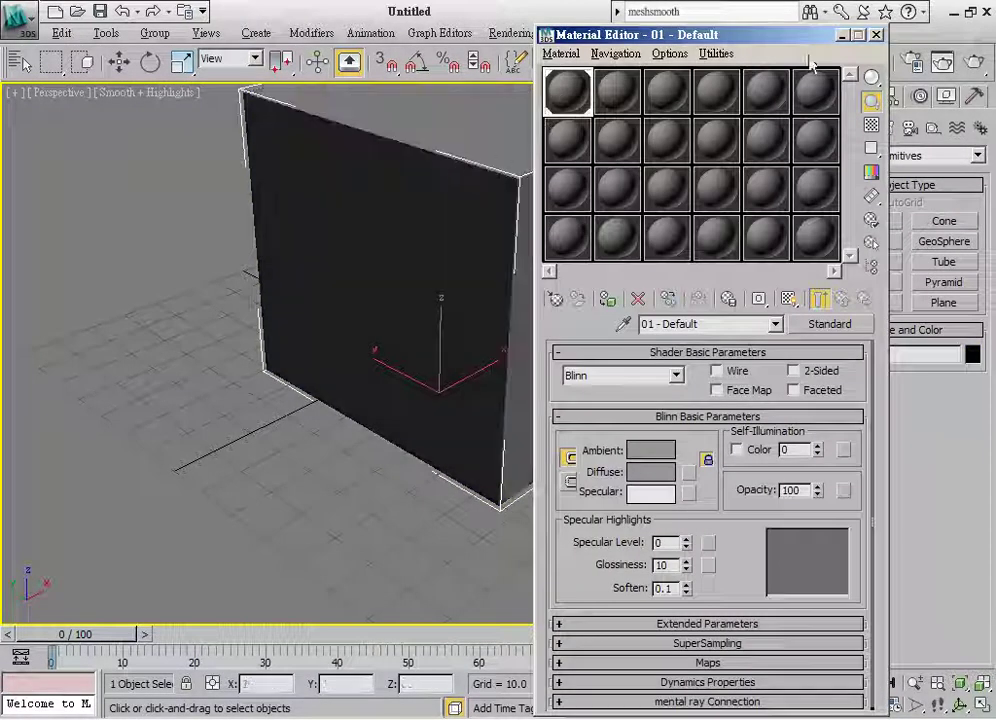
pyautogui.click(877, 38)
# Step: Show edged faces and zero the box's X and Y to centre it at the origin
pyautogui.keyDown('alt'); pyautogui.moveTo(611, 245); pyautogui.dragTo(646, 263, button='middle'); pyautogui.keyUp('alt')
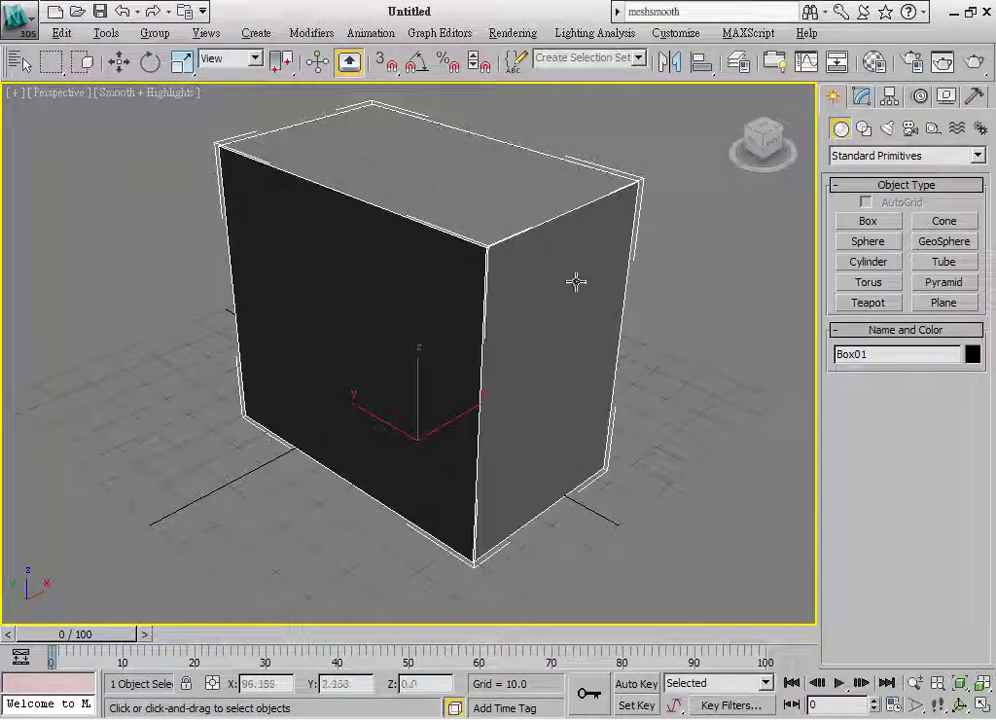
pyautogui.press('w')
pyautogui.press('F4')
pyautogui.rightClick(298, 686)
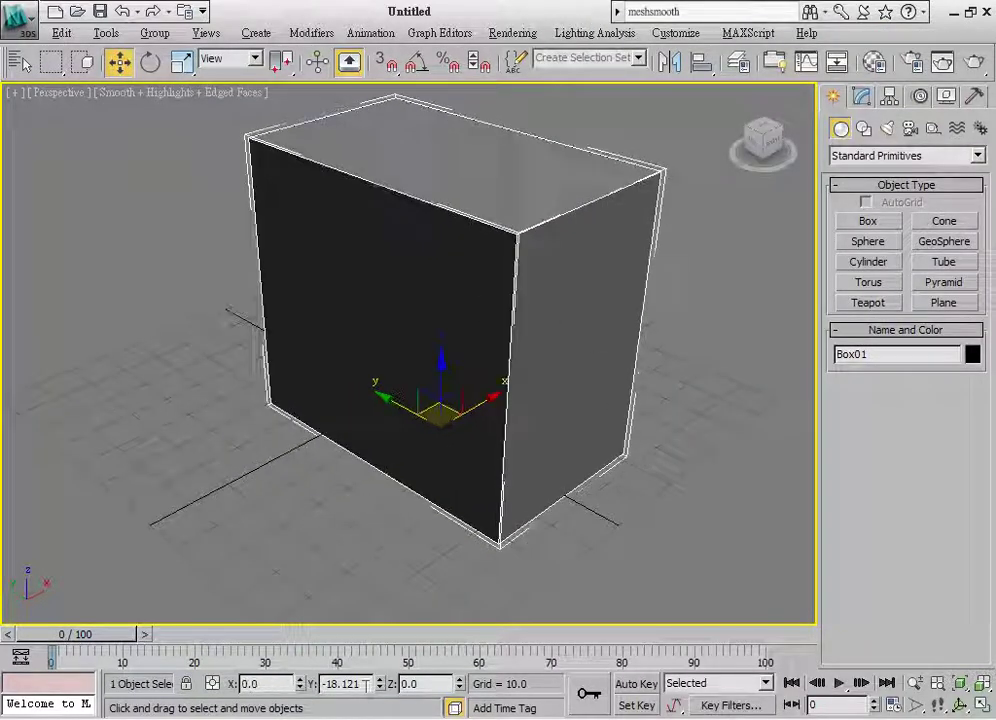
pyautogui.rightClick(379, 686)
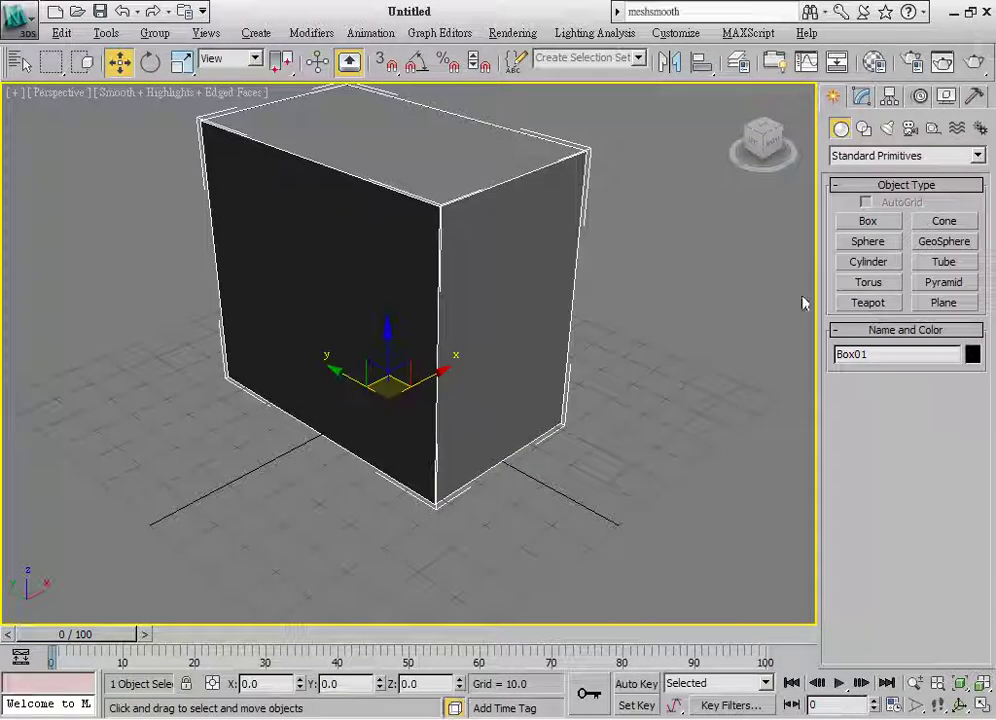
# Step: Set Box01 to Length Segs 3, Width Segs 2 and Height Segs 3
pyautogui.click(861, 95)
pyautogui.moveTo(600, 320); pyautogui.dragTo(540, 365, button='middle')
pyautogui.write('3')
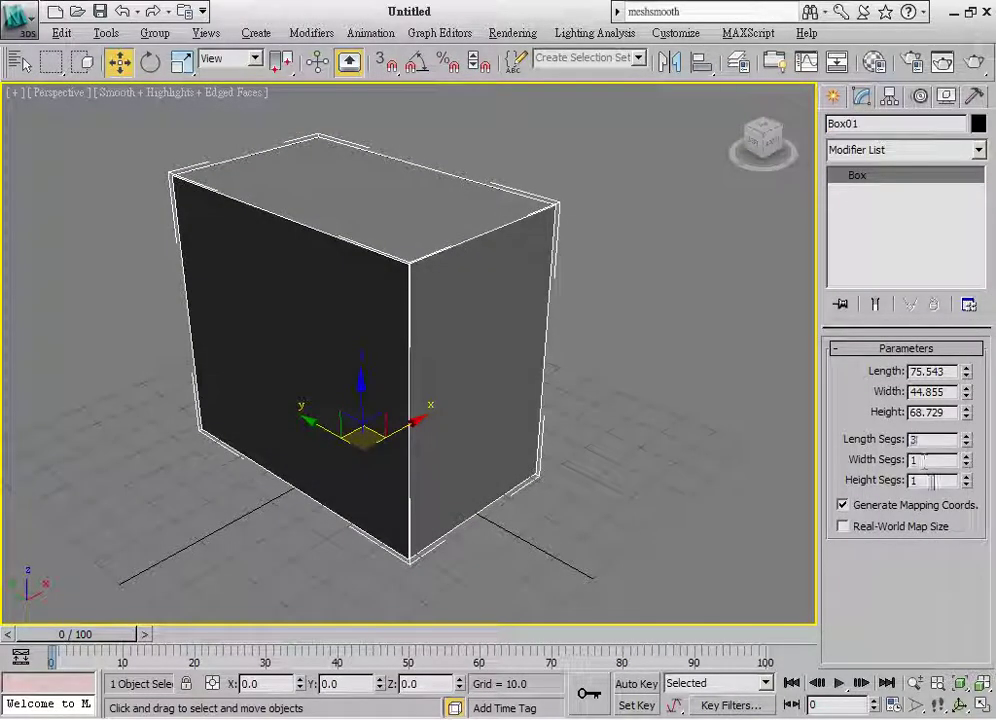
pyautogui.press('Tab')
pyautogui.write('3')
pyautogui.press('Return')
pyautogui.moveTo(414, 372)
pyautogui.keyDown('alt'); pyautogui.mouseDown(button='middle')
pyautogui.moveTo(485, 356)
pyautogui.moveTo(400, 367)
pyautogui.moveTo(416, 372)
pyautogui.mouseUp(button='middle'); pyautogui.keyUp('alt')
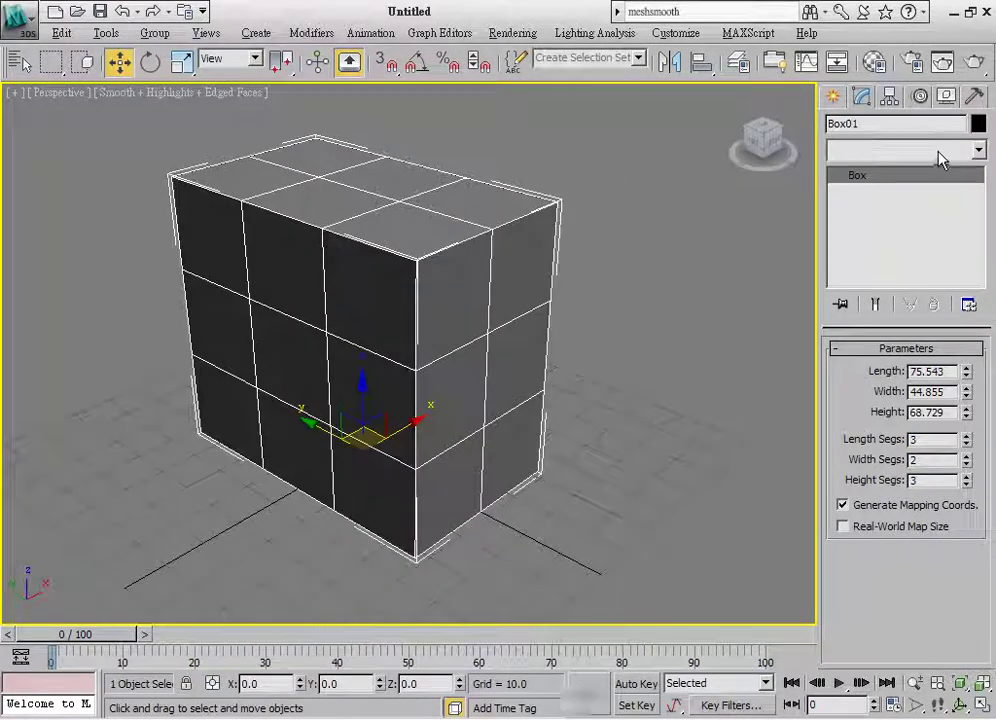
pyautogui.click(940, 150)
# Step: Add a Taper modifier with Amount about -0.41 and Curve about -0.37
pyautogui.press('t')
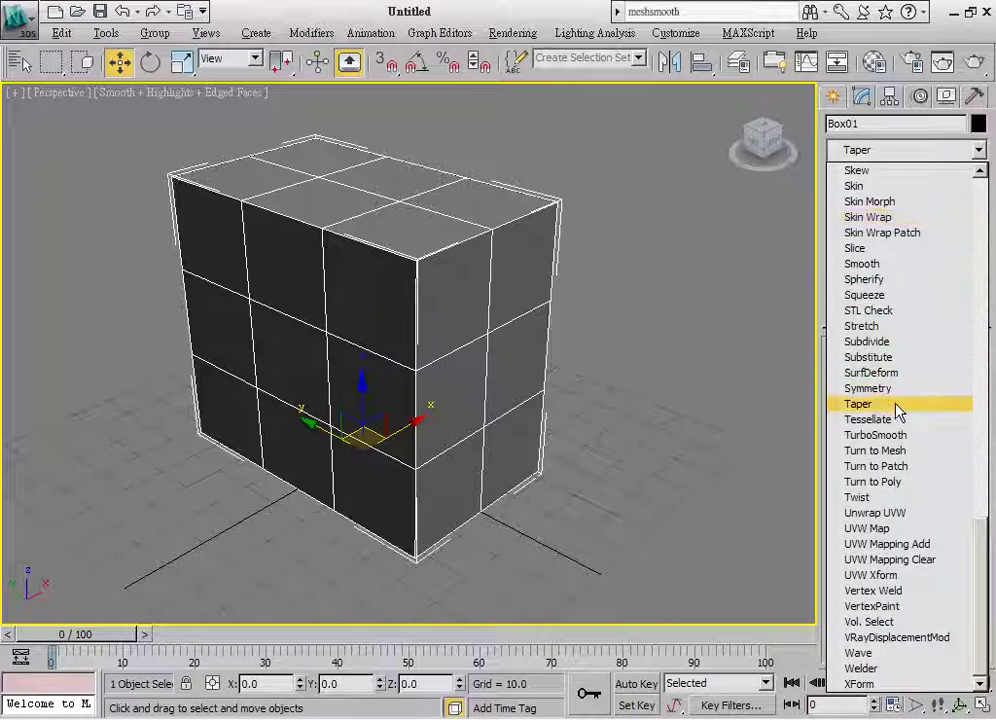
pyautogui.click(899, 405)
pyautogui.moveTo(953, 388); pyautogui.dragTo(953, 418)
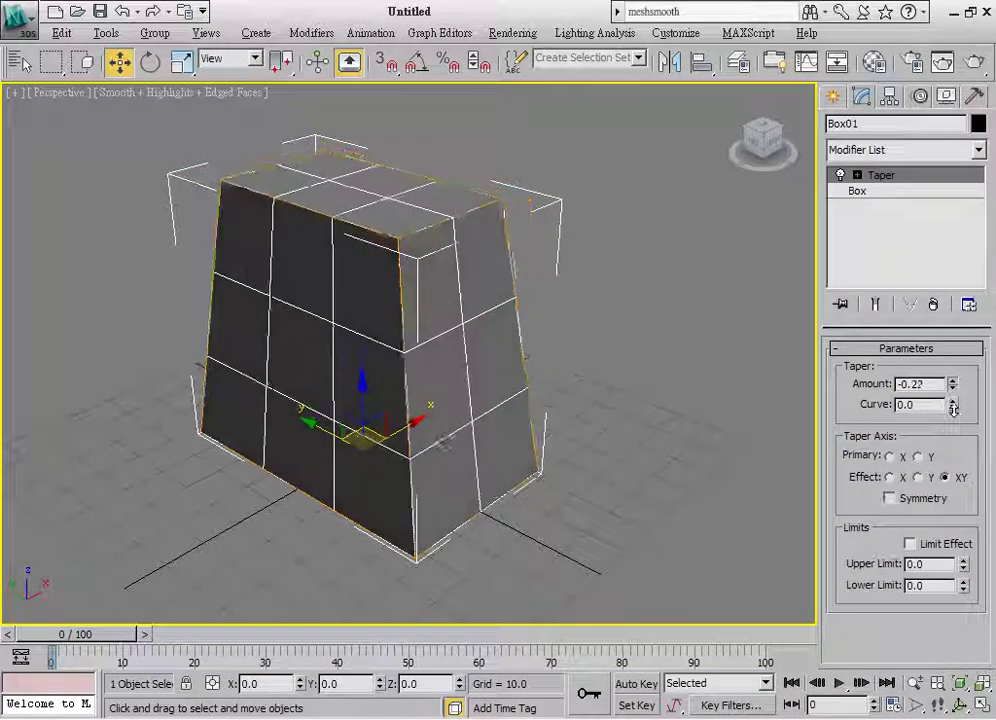
pyautogui.moveTo(742, 326)
pyautogui.keyDown('alt'); pyautogui.mouseDown(button='middle')
pyautogui.moveTo(611, 333)
pyautogui.moveTo(621, 336)
pyautogui.mouseUp(button='middle'); pyautogui.keyUp('alt')
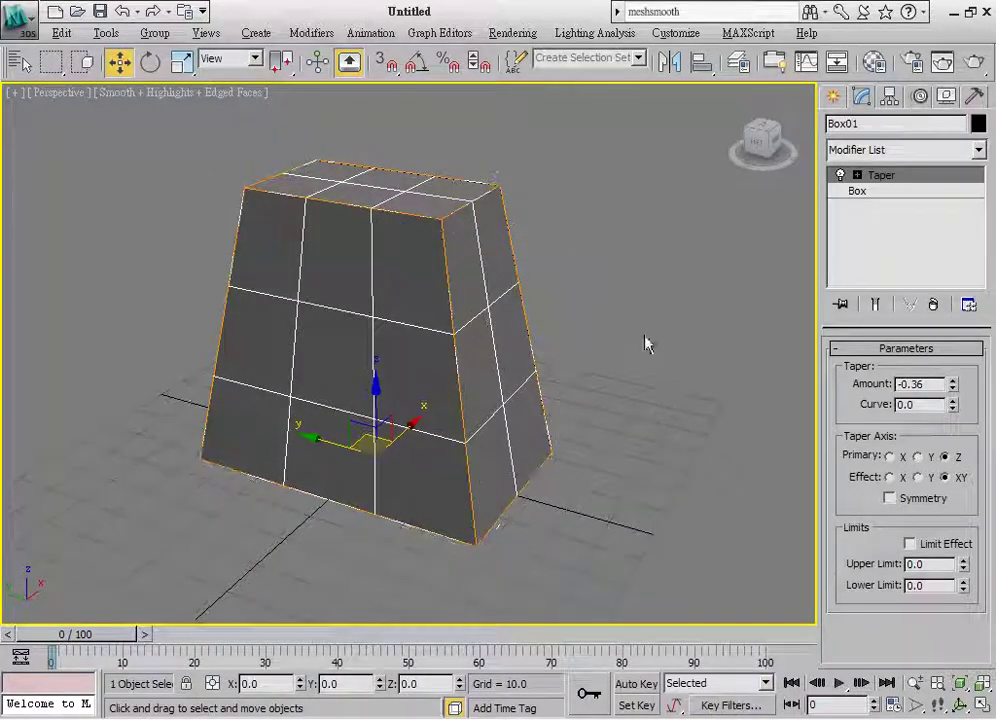
pyautogui.moveTo(953, 404)
pyautogui.mouseDown()
pyautogui.moveTo(943, 339)
pyautogui.moveTo(945, 446)
pyautogui.mouseUp()
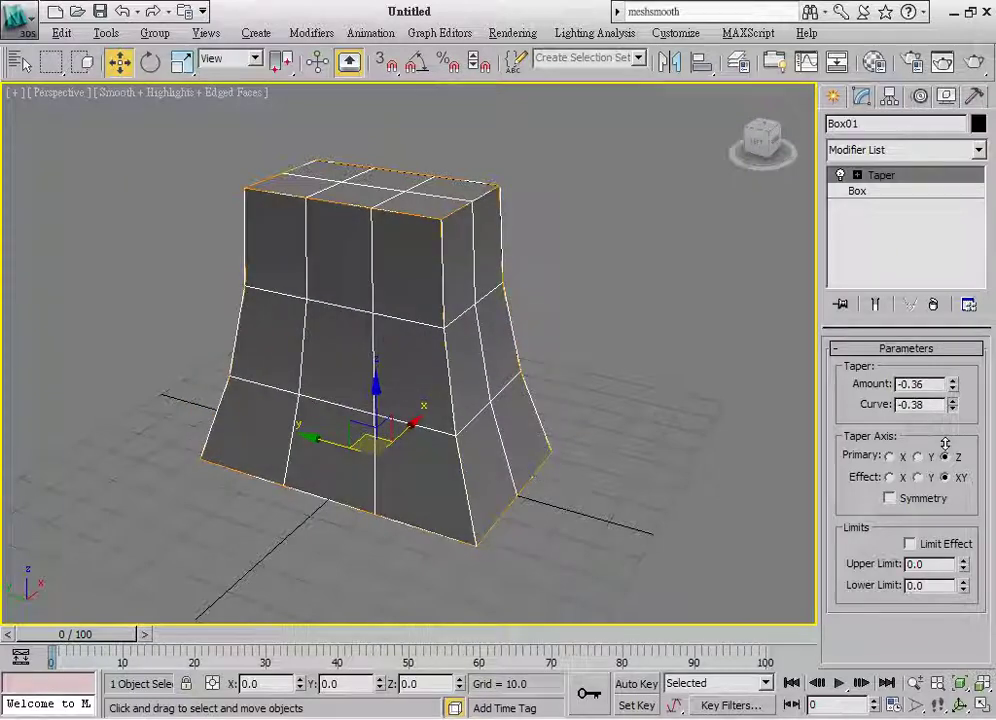
pyautogui.moveTo(952, 384); pyautogui.dragTo(951, 390)
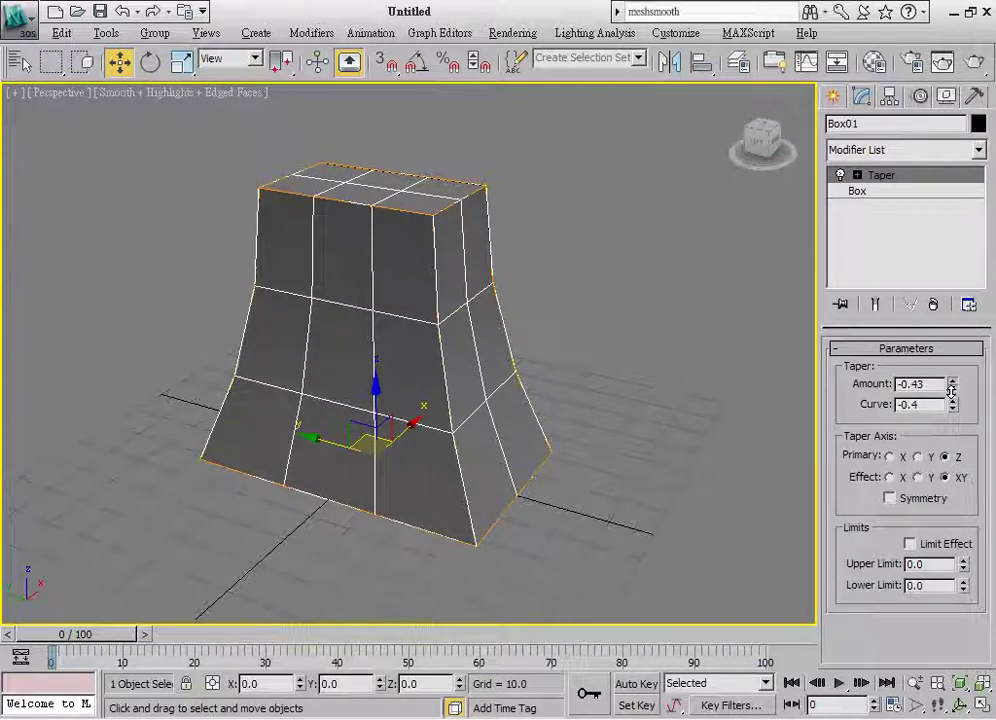
pyautogui.moveTo(951, 390); pyautogui.dragTo(953, 404)
pyautogui.moveTo(545, 400)
pyautogui.keyDown('alt'); pyautogui.mouseDown(button='middle')
pyautogui.moveTo(524, 424)
pyautogui.moveTo(494, 415)
pyautogui.mouseUp(button='middle'); pyautogui.keyUp('alt')
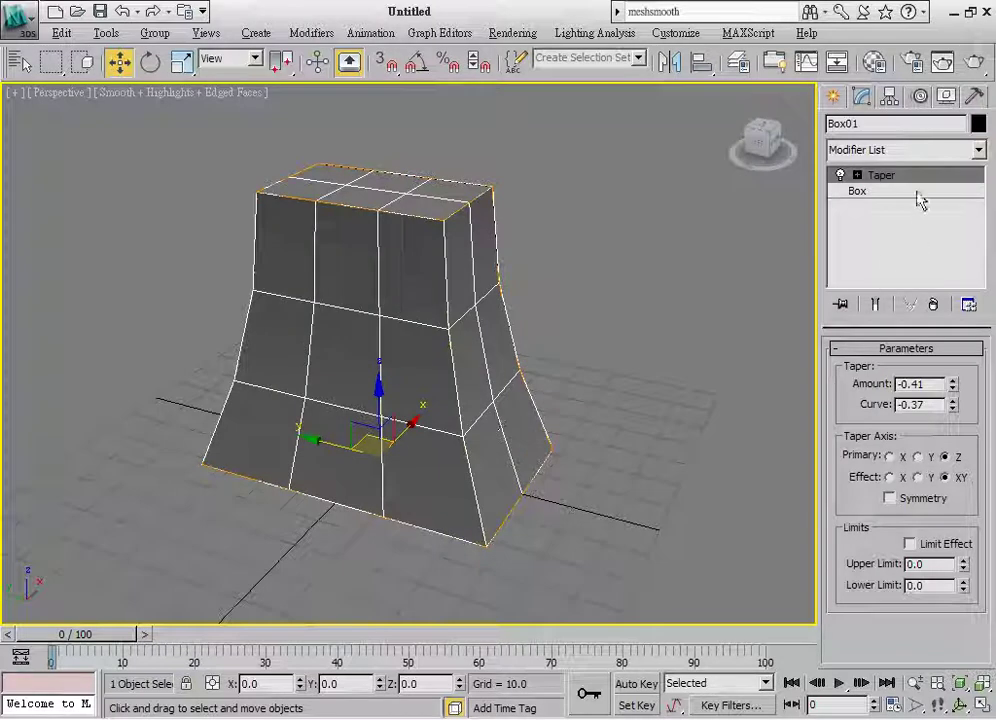
pyautogui.click(918, 150)
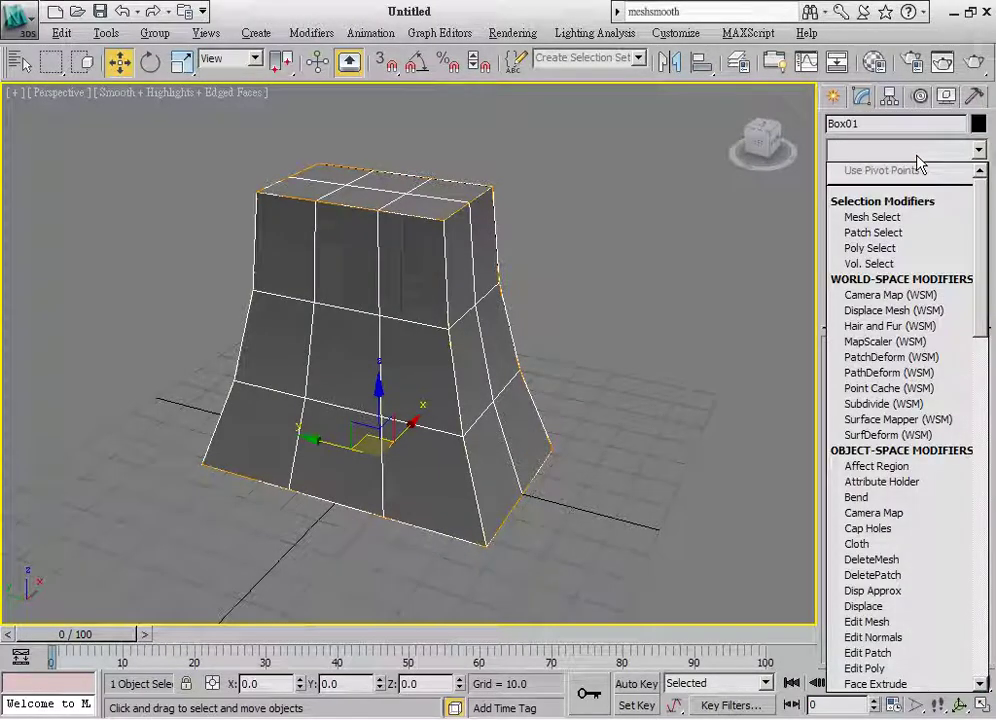
# Step: Add an FFD 3x3x3 modifier and raise the top row of control points
pyautogui.press('f')
pyautogui.press('f')
pyautogui.press('f')
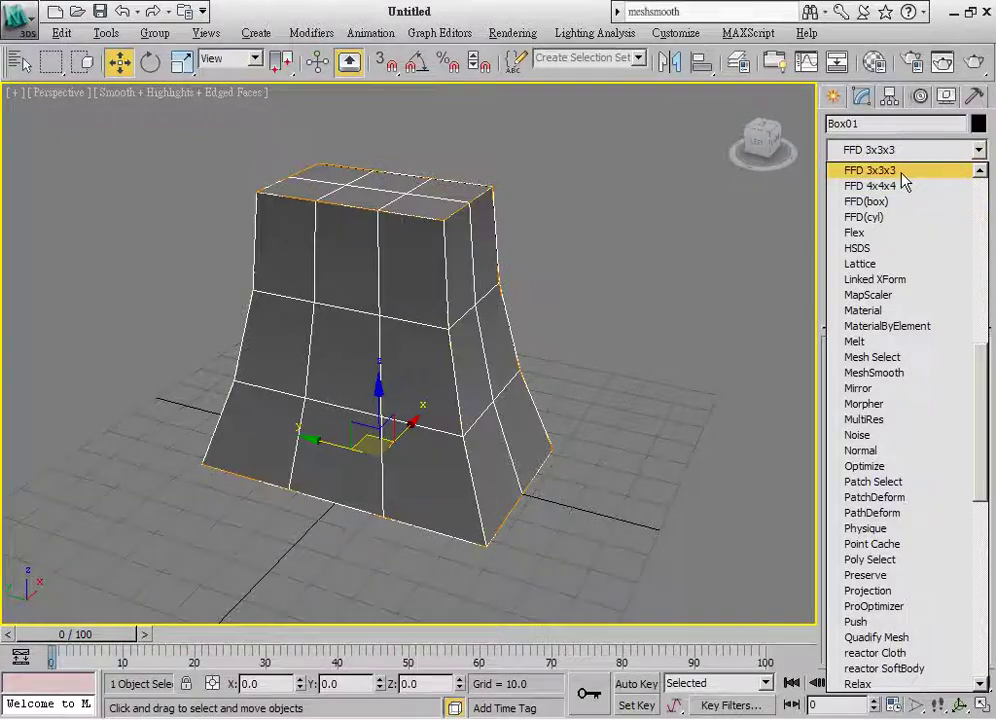
pyautogui.click(866, 171)
pyautogui.click(857, 175)
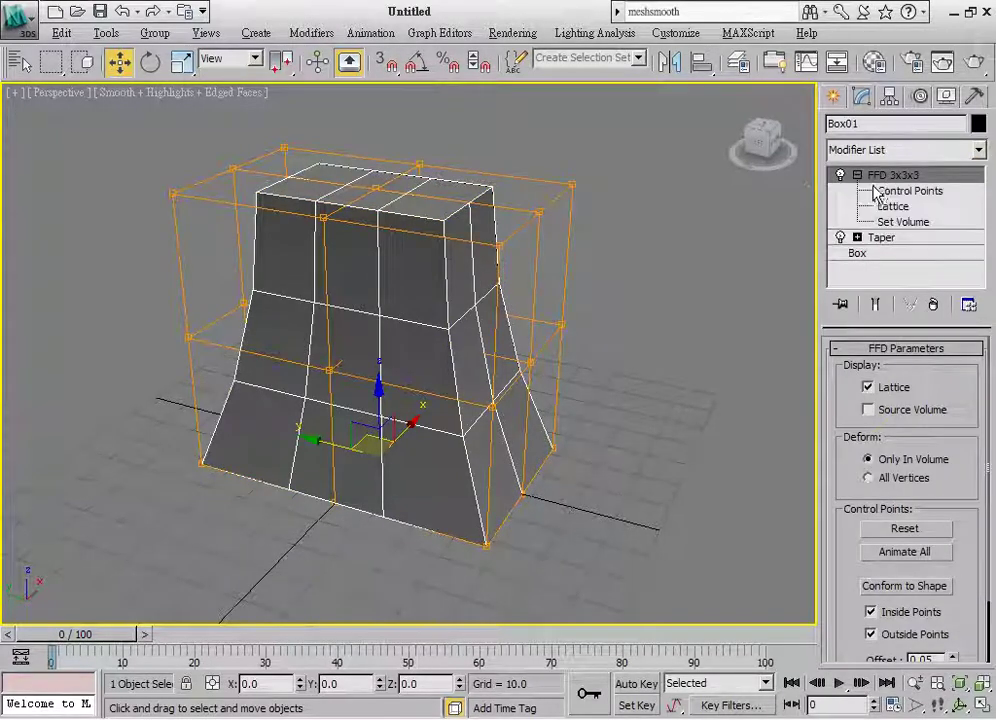
pyautogui.click(905, 190)
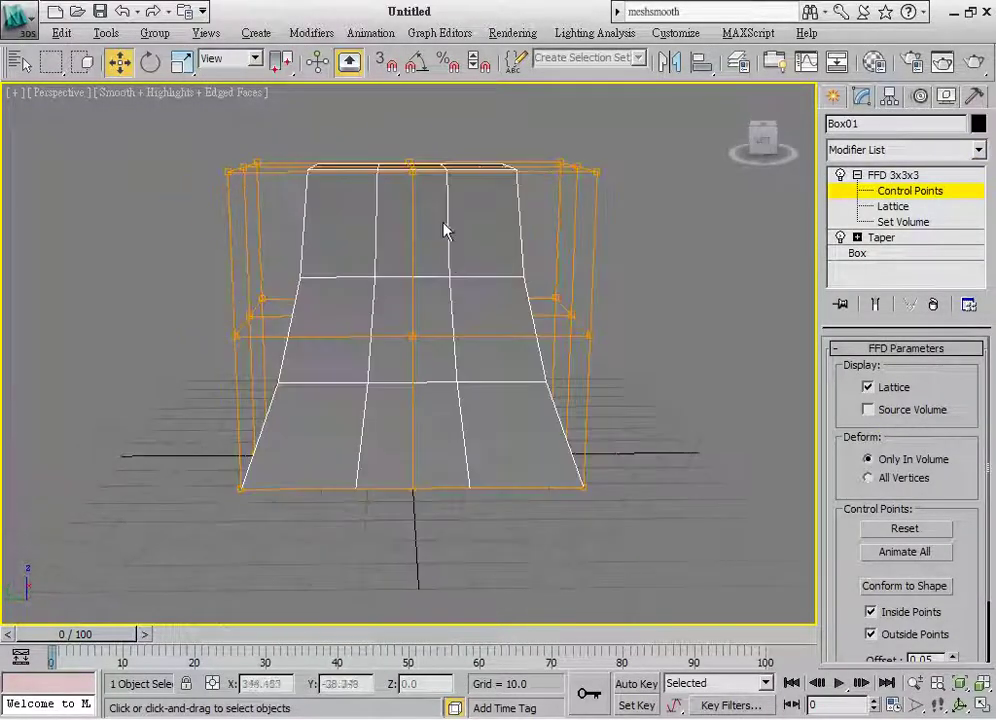
pyautogui.keyDown('alt'); pyautogui.moveTo(459, 217); pyautogui.dragTo(407, 200, button='middle'); pyautogui.keyUp('alt')
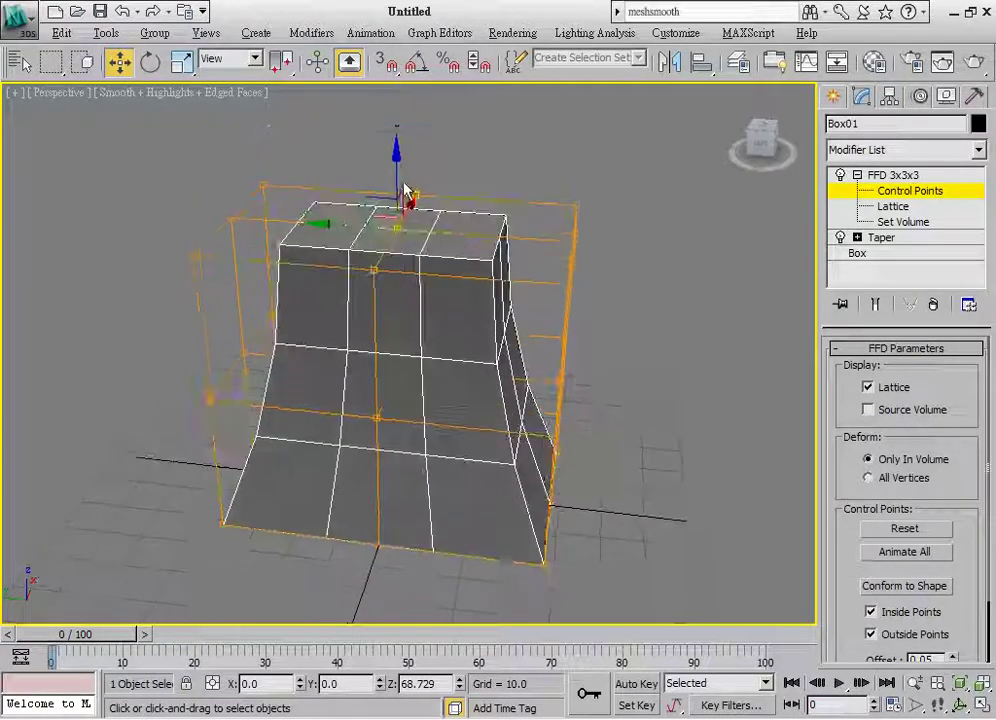
pyautogui.moveTo(398, 170); pyautogui.dragTo(427, 222)
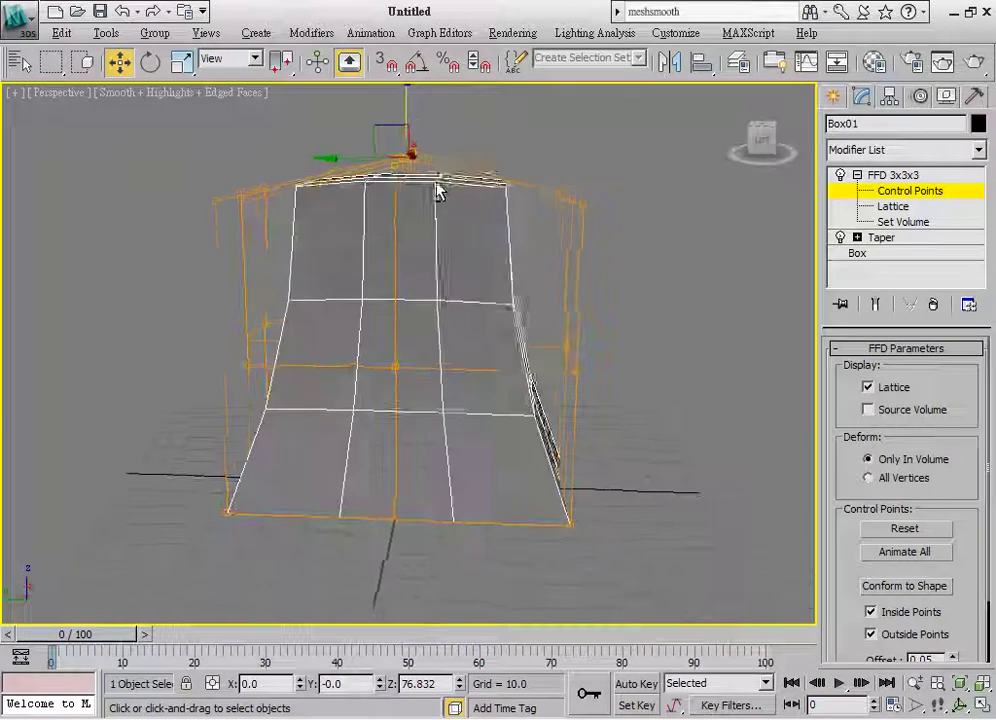
pyautogui.keyDown('alt'); pyautogui.moveTo(427, 222); pyautogui.dragTo(438, 191, button='middle'); pyautogui.keyUp('alt')
pyautogui.moveTo(143, 125)
pyautogui.mouseDown()
pyautogui.moveTo(489, 205)
pyautogui.moveTo(485, 186)
pyautogui.mouseUp()
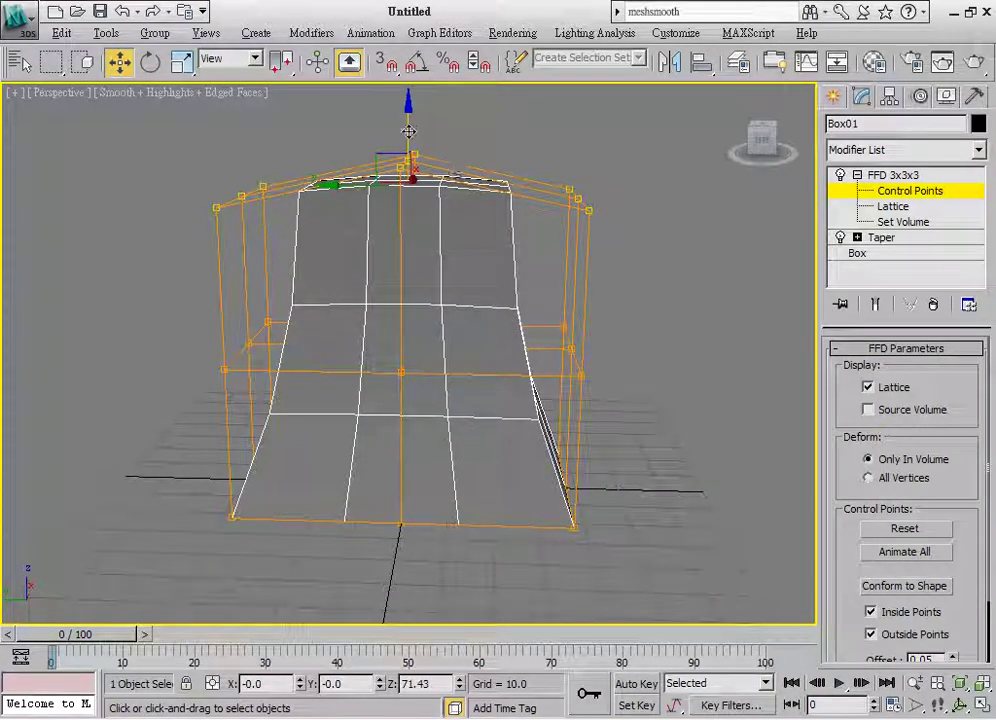
pyautogui.moveTo(408, 145); pyautogui.dragTo(408, 134)
pyautogui.moveTo(408, 134)
pyautogui.keyDown('alt'); pyautogui.mouseDown(button='middle')
pyautogui.moveTo(411, 296)
pyautogui.moveTo(340, 432)
pyautogui.mouseUp(button='middle'); pyautogui.keyUp('alt')
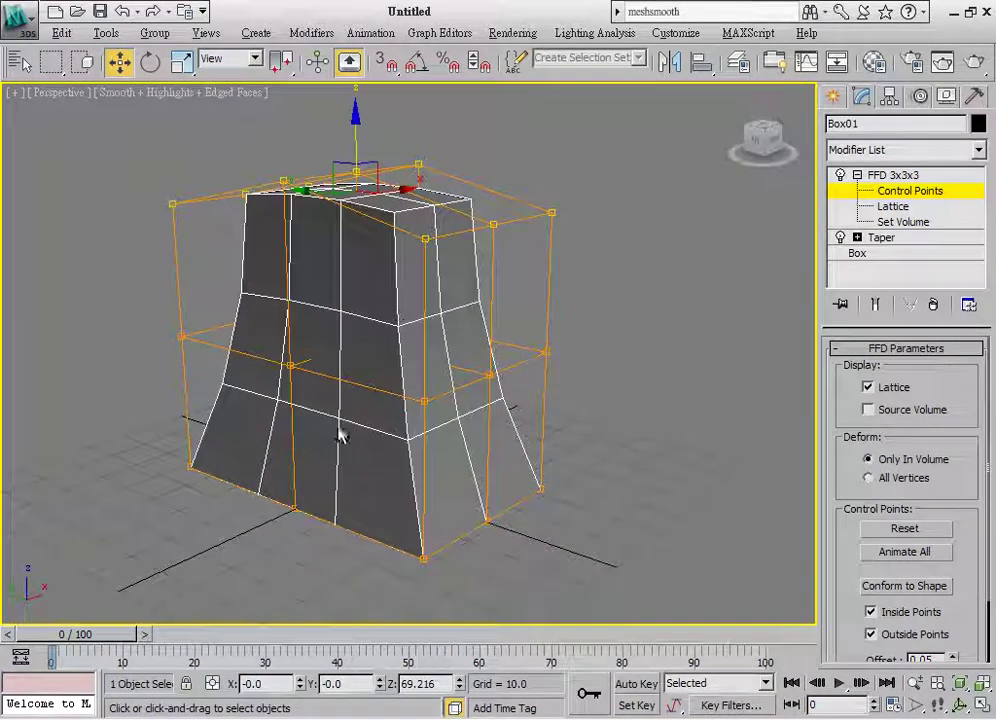
# Step: Push the bottom-left and bottom-right lattice corner points outward
pyautogui.click(188, 470)
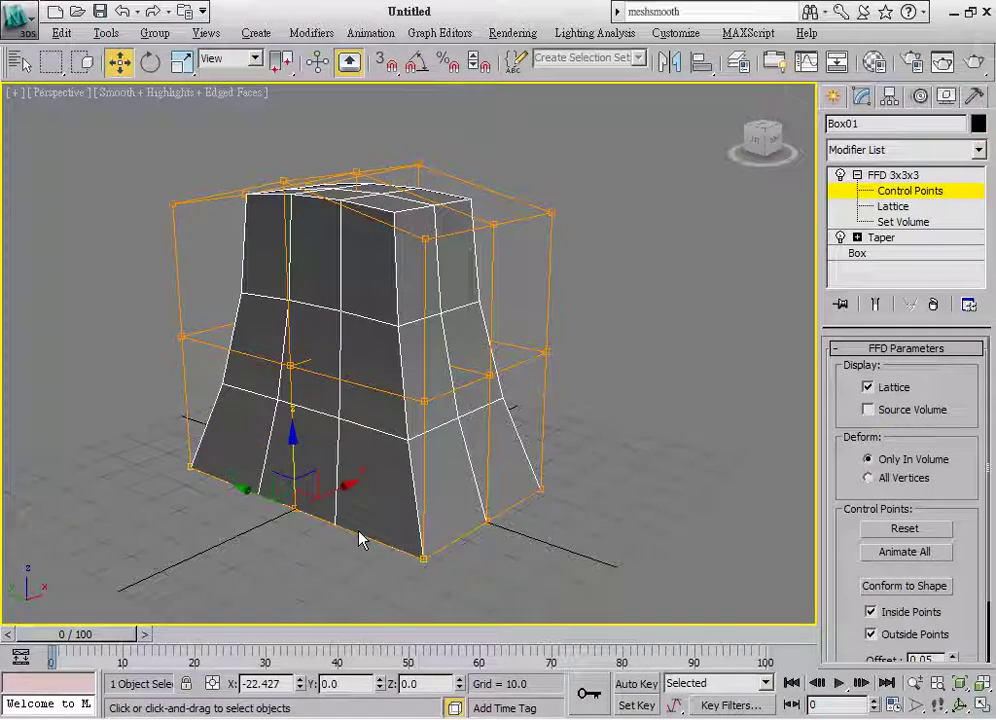
pyautogui.moveTo(333, 490); pyautogui.dragTo(300, 488)
pyautogui.moveTo(300, 488)
pyautogui.keyDown('alt'); pyautogui.mouseDown(button='middle')
pyautogui.moveTo(260, 485)
pyautogui.moveTo(427, 494)
pyautogui.moveTo(425, 516)
pyautogui.mouseUp(button='middle'); pyautogui.keyUp('alt')
pyautogui.click(424, 505)
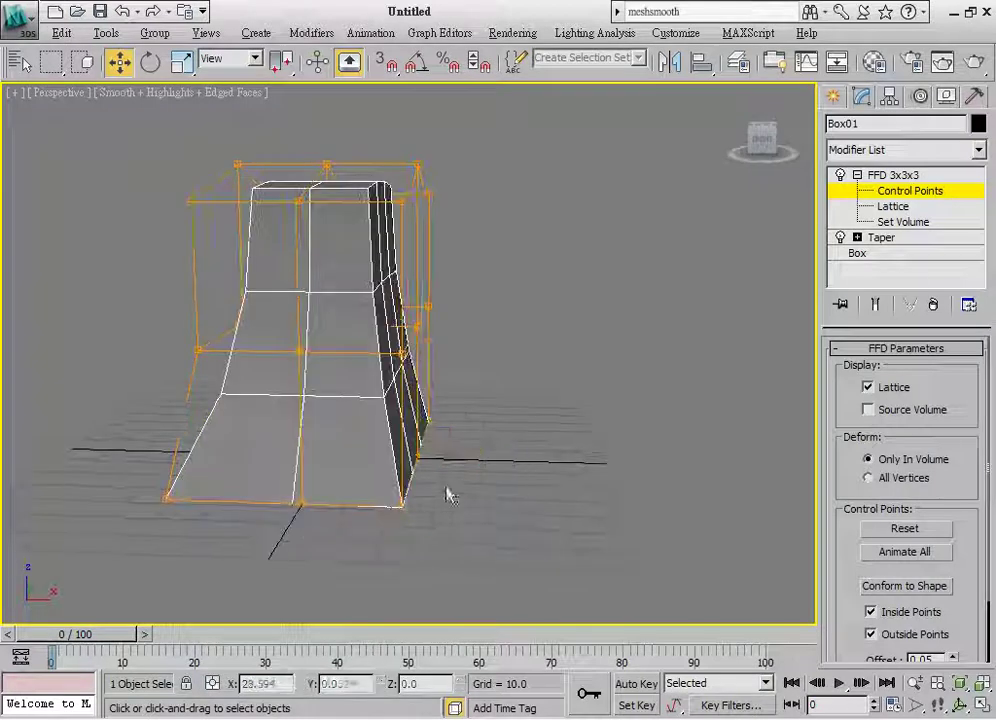
pyautogui.click(403, 506)
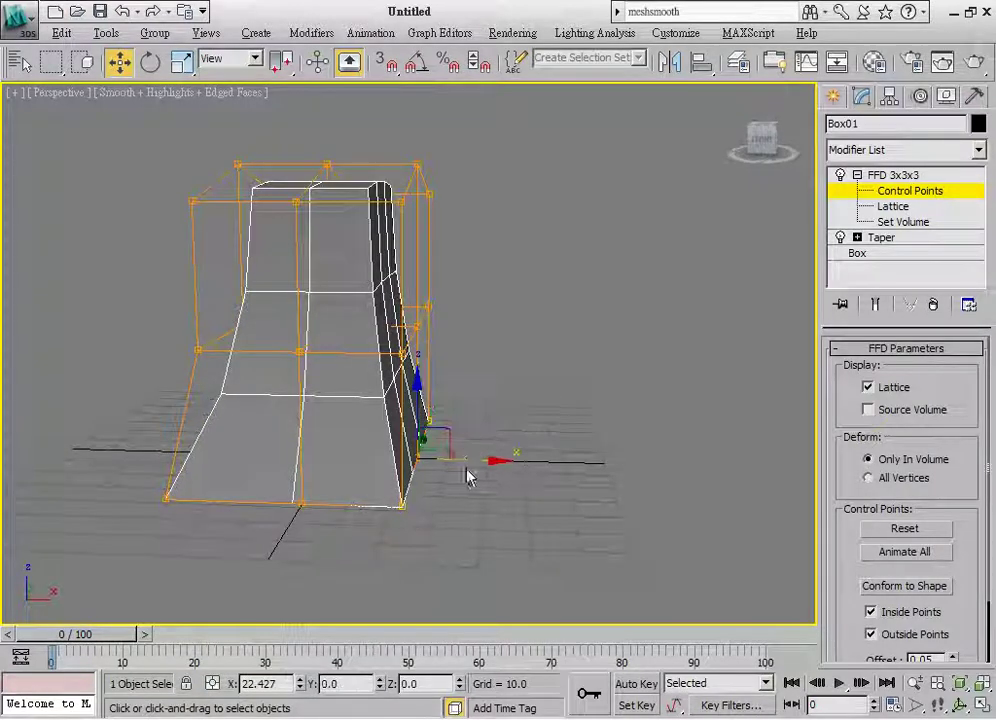
pyautogui.moveTo(468, 476); pyautogui.dragTo(445, 476)
pyautogui.moveTo(445, 476)
pyautogui.keyDown('alt'); pyautogui.mouseDown(button='middle')
pyautogui.moveTo(322, 456)
pyautogui.moveTo(469, 456)
pyautogui.mouseUp(button='middle'); pyautogui.keyUp('alt')
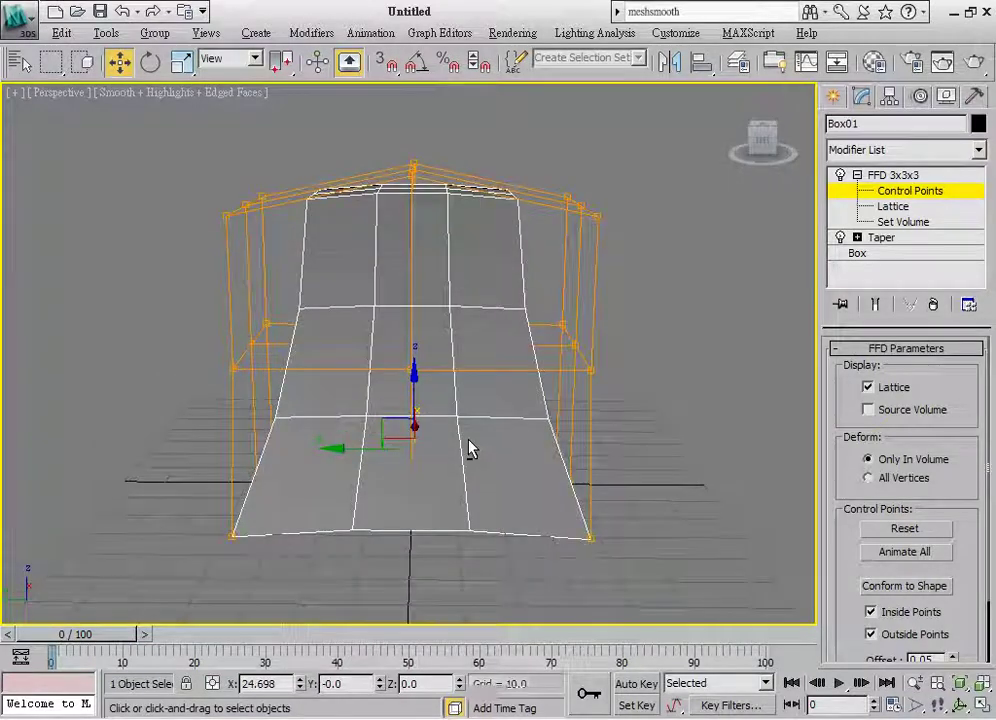
# Step: Raise the top centre control point into a peak, then return to the Box level
pyautogui.click(414, 166)
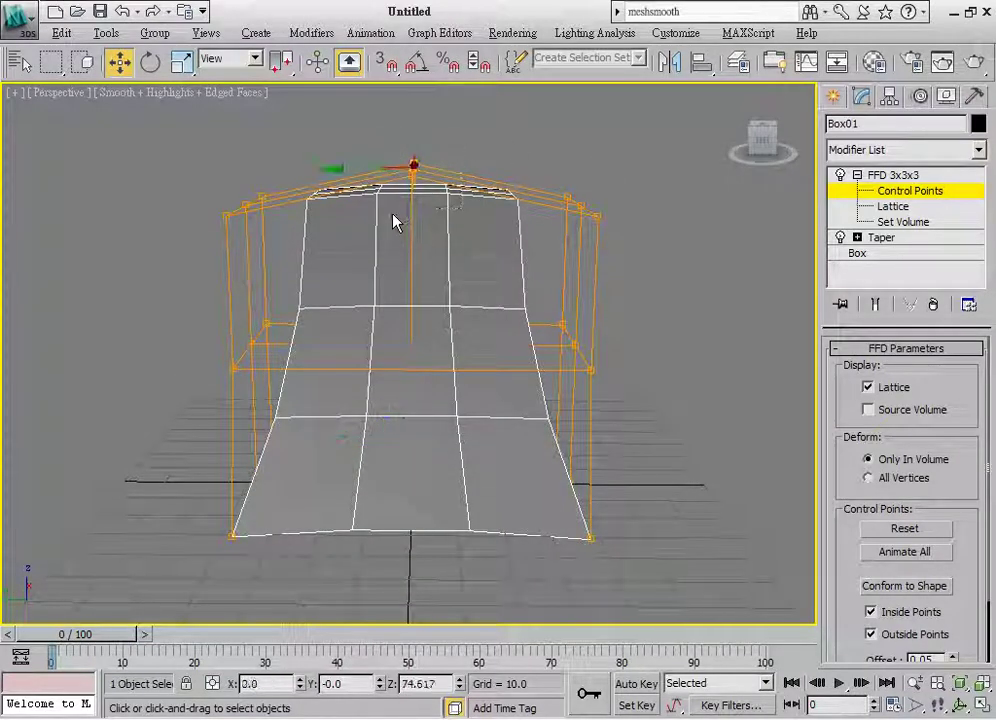
pyautogui.moveTo(412, 119); pyautogui.dragTo(412, 110)
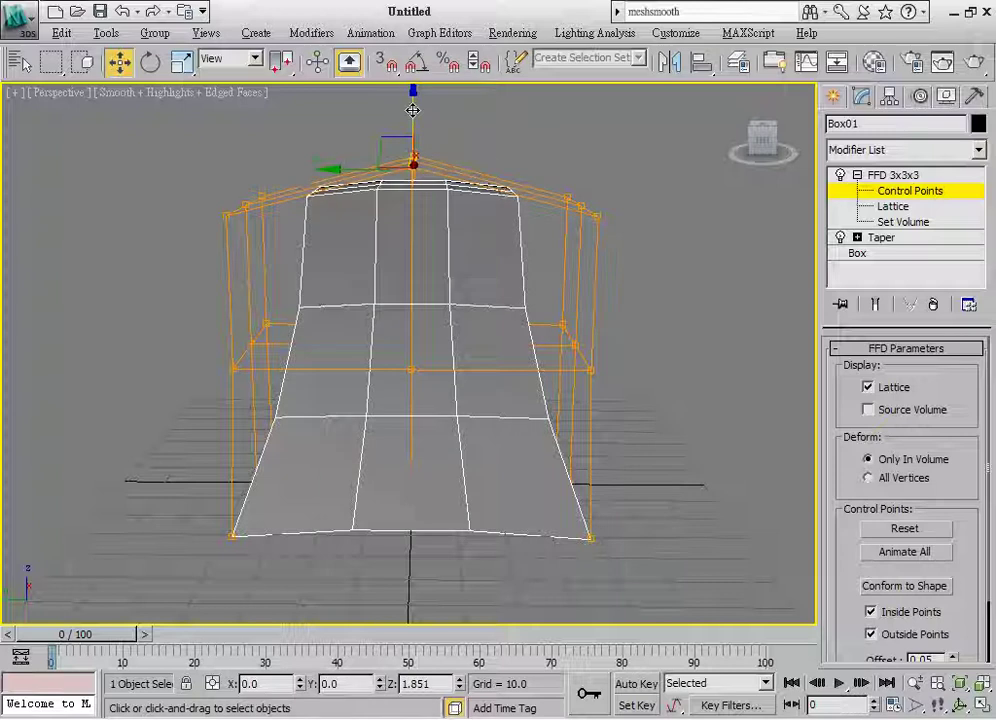
pyautogui.click(880, 175)
pyautogui.moveTo(519, 241)
pyautogui.keyDown('alt'); pyautogui.mouseDown(button='middle')
pyautogui.moveTo(571, 344)
pyautogui.moveTo(518, 358)
pyautogui.moveTo(540, 351)
pyautogui.mouseUp(button='middle'); pyautogui.keyUp('alt')
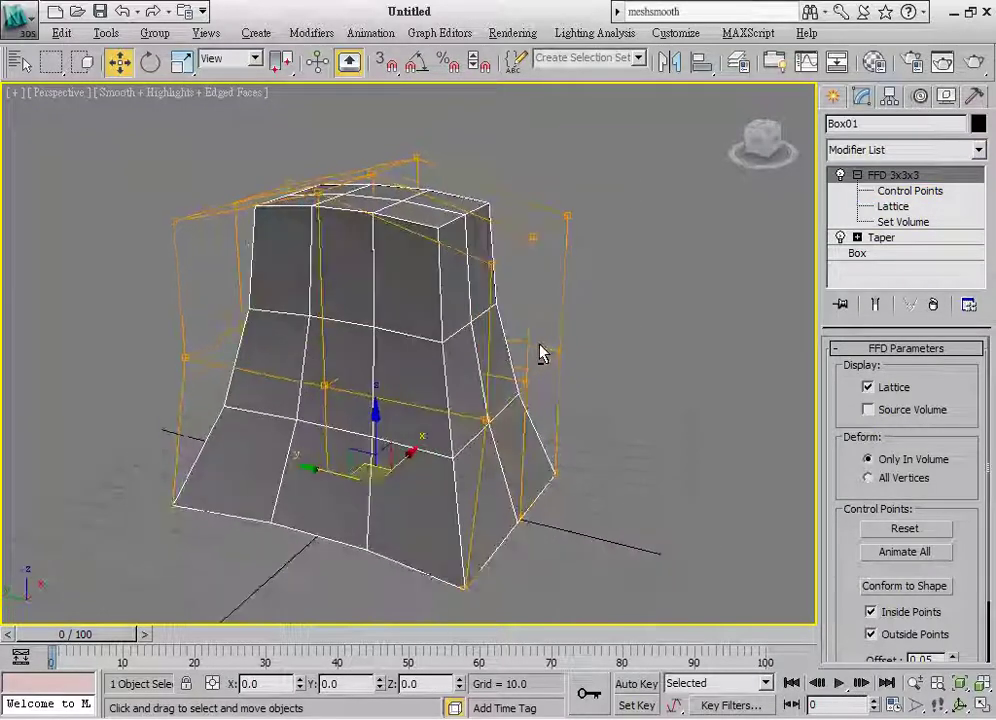
pyautogui.click(878, 258)
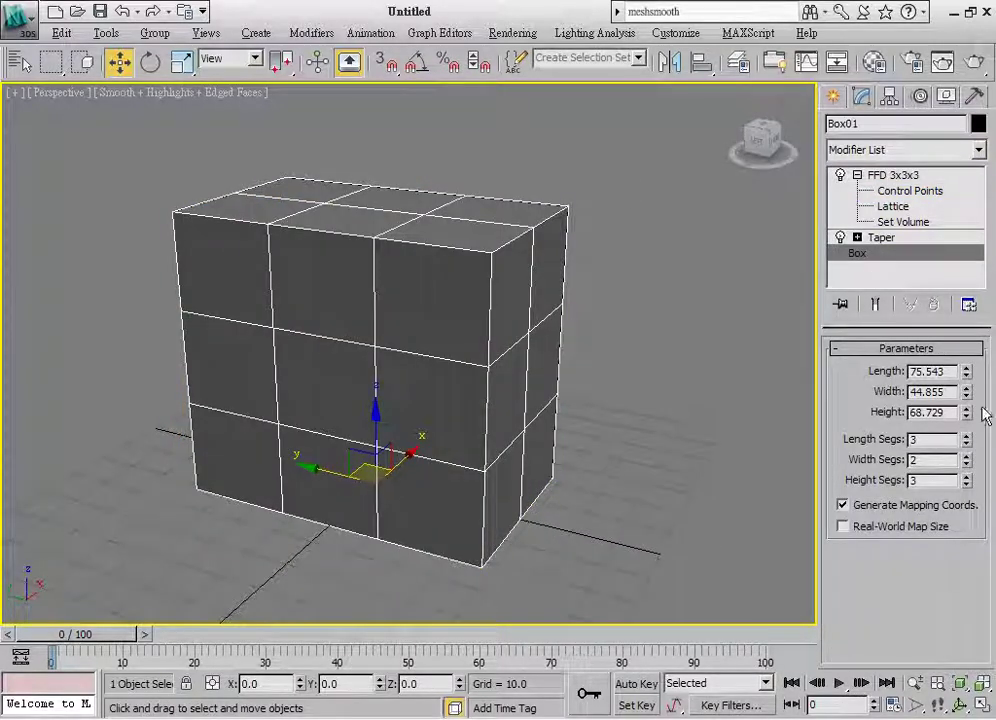
# Step: Lengthen the base box to about 95 with width about 48, comparing against the end result
pyautogui.moveTo(966, 372); pyautogui.dragTo(966, 358)
pyautogui.click(875, 305)
pyautogui.click(875, 305)
pyautogui.click(875, 305)
pyautogui.moveTo(966, 374)
pyautogui.mouseDown()
pyautogui.moveTo(967, 362)
pyautogui.moveTo(970, 394)
pyautogui.mouseUp()
pyautogui.moveTo(595, 415)
pyautogui.keyDown('alt'); pyautogui.mouseDown(button='middle')
pyautogui.moveTo(549, 413)
pyautogui.moveTo(543, 370)
pyautogui.mouseUp(button='middle'); pyautogui.keyUp('alt')
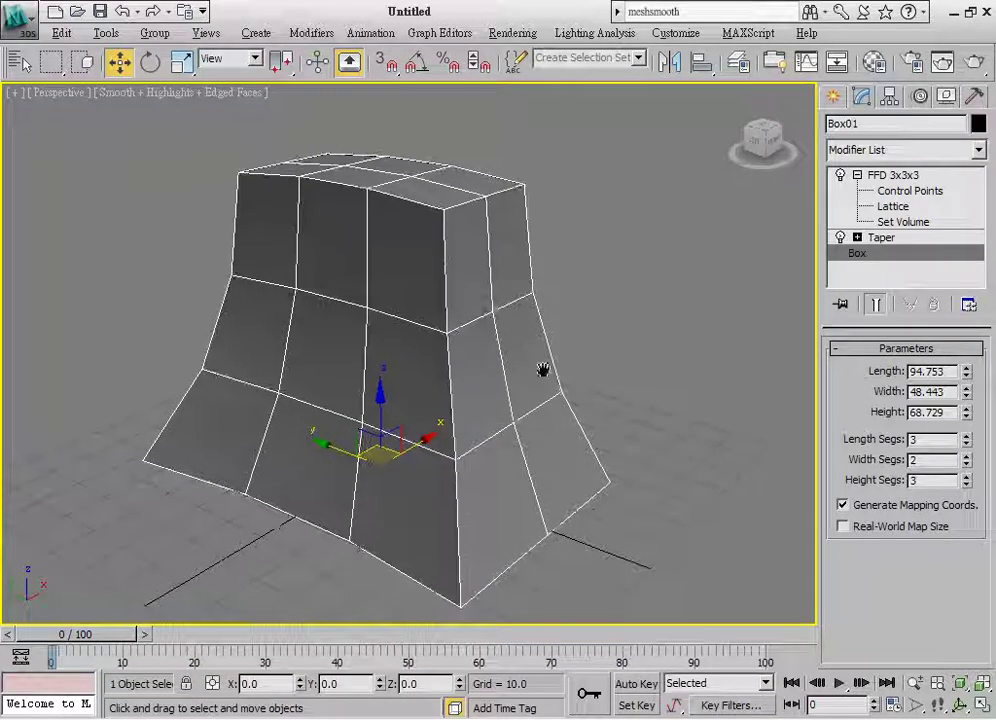
pyautogui.click(887, 177)
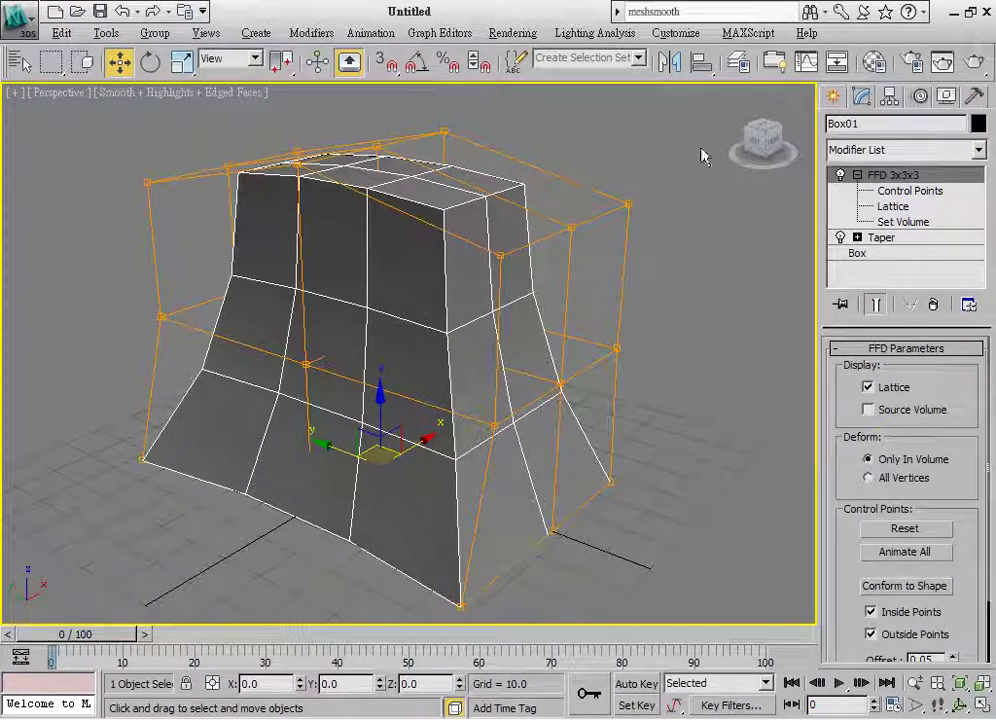
# Step: Apply an Edit Poly modifier from Graphite Polygon Modeling
pyautogui.click(774, 62)
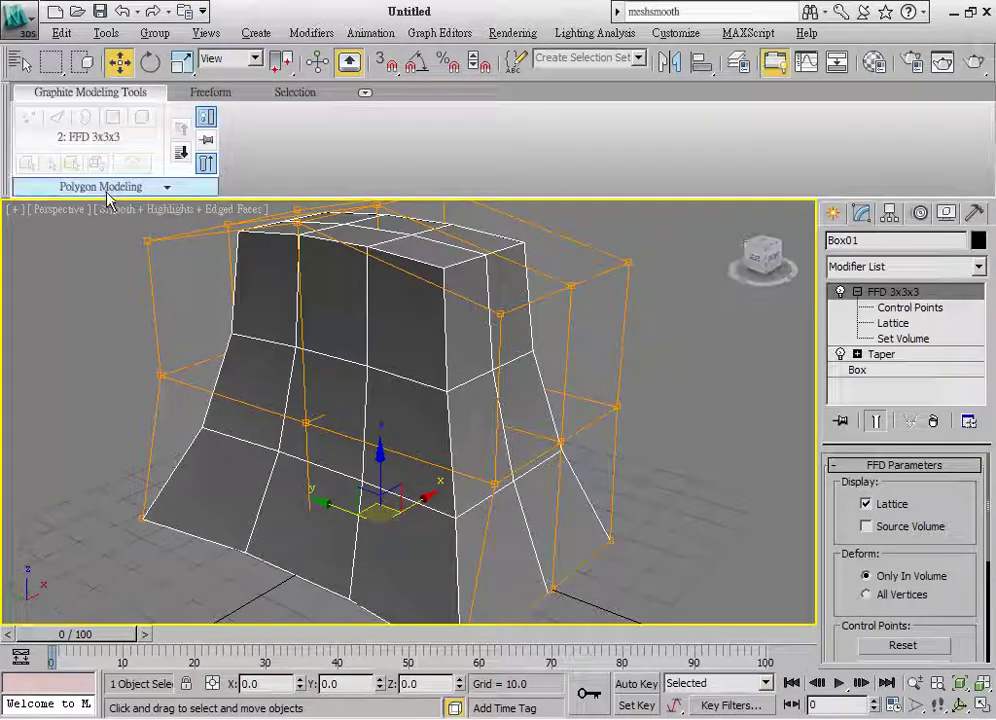
pyautogui.click(104, 190)
pyautogui.click(92, 246)
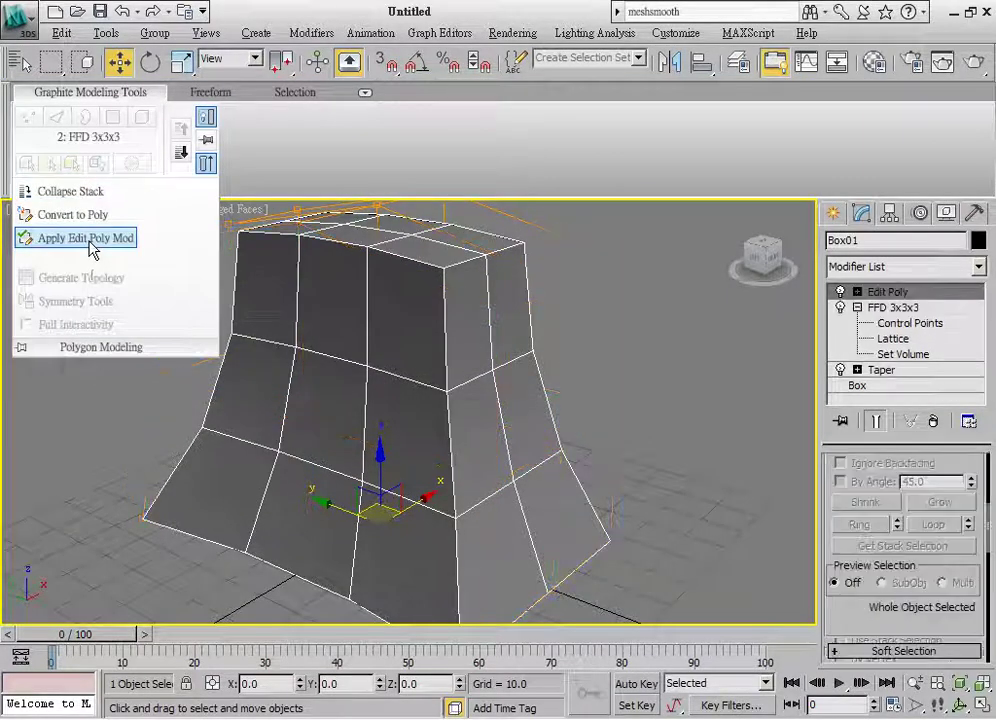
pyautogui.moveTo(300, 337)
pyautogui.keyDown('alt'); pyautogui.mouseDown(button='middle')
pyautogui.moveTo(440, 367)
pyautogui.moveTo(530, 357)
pyautogui.mouseUp(button='middle'); pyautogui.keyUp('alt')
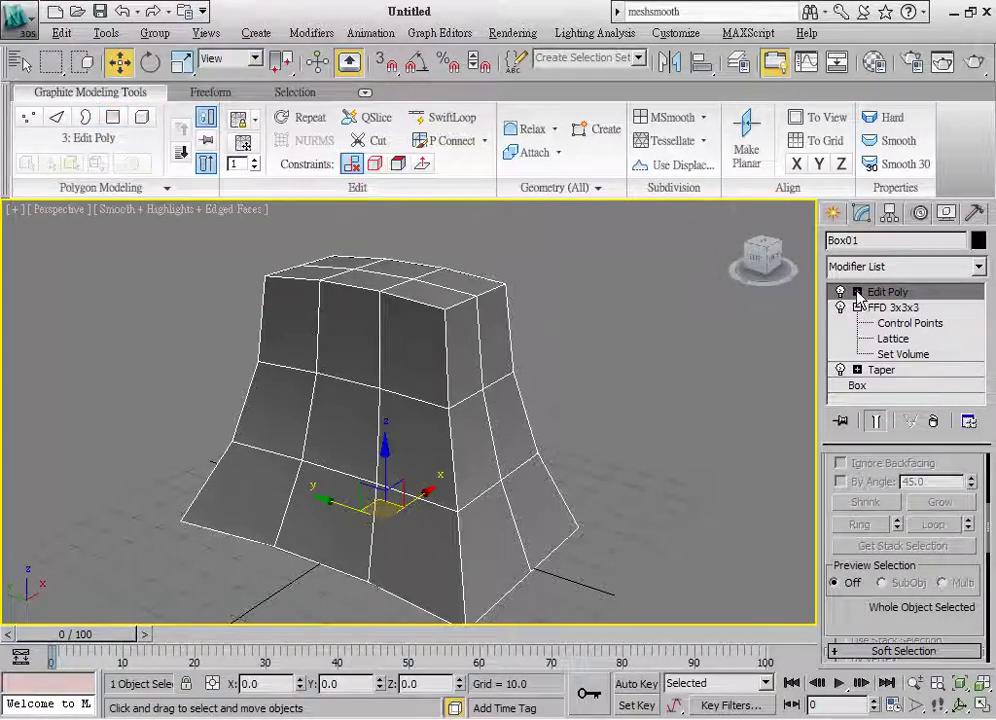
# Step: Add a MeshSmooth modifier (NURMS, 3 iterations) on top of the stack
pyautogui.click(905, 266)
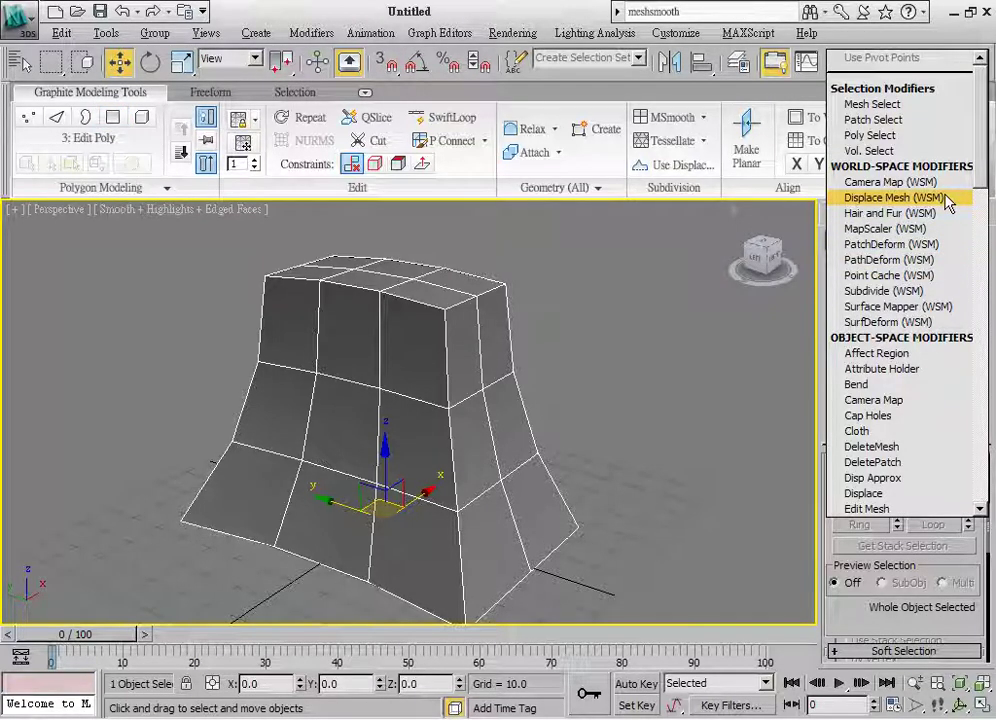
pyautogui.scroll(-3, 885, 200)
pyautogui.scroll(-10, 885, 200)
pyautogui.click(905, 136)
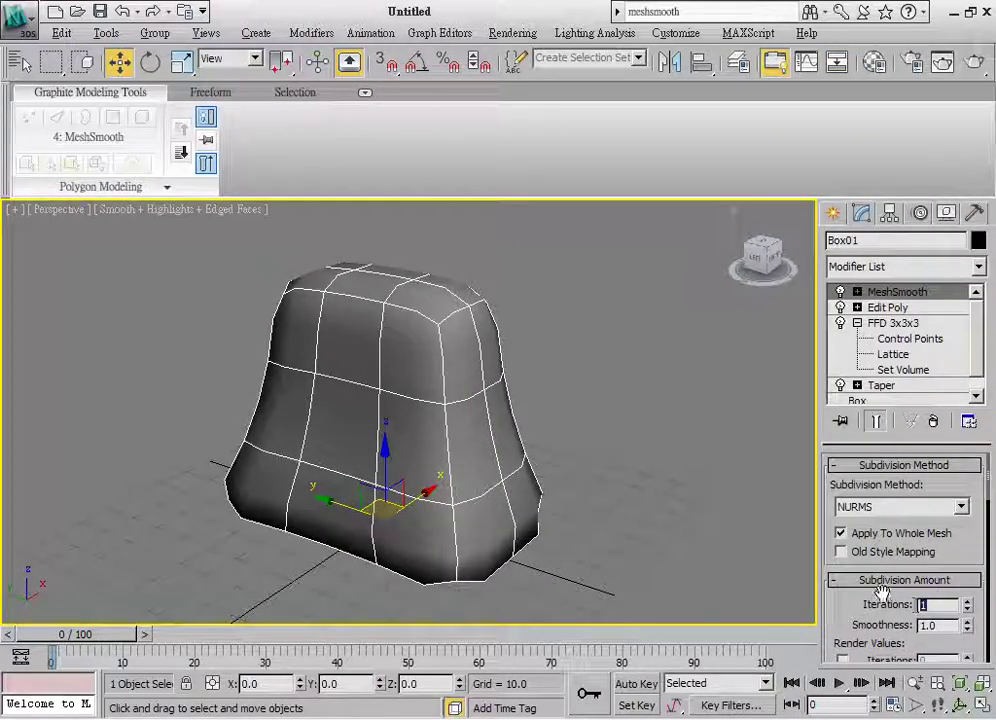
pyautogui.click(893, 308)
# Step: Select the six underside polygons and delete them to open the base
pyautogui.click(876, 421)
pyautogui.keyDown('alt'); pyautogui.moveTo(616, 478); pyautogui.dragTo(624, 352, button='middle'); pyautogui.keyUp('alt')
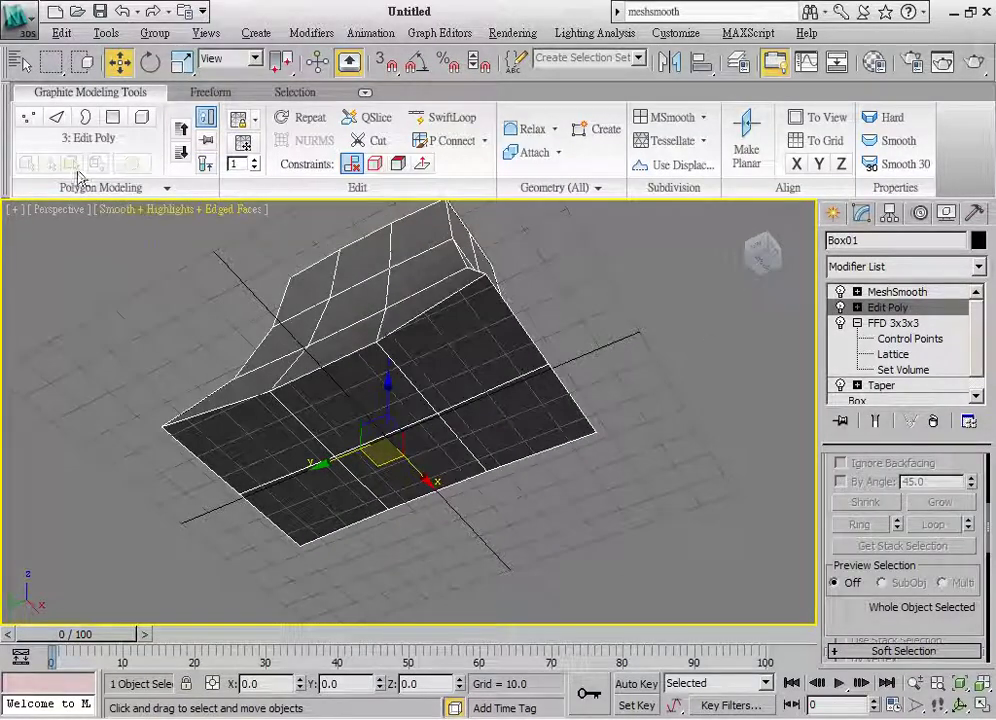
pyautogui.click(108, 121)
pyautogui.click(456, 333)
pyautogui.keyDown('ctrl'); pyautogui.click(485, 428); pyautogui.keyUp('ctrl')
pyautogui.keyDown('ctrl'); pyautogui.click(396, 445); pyautogui.keyUp('ctrl')
pyautogui.keyDown('ctrl'); pyautogui.click(338, 438); pyautogui.keyUp('ctrl')
pyautogui.keyDown('ctrl'); pyautogui.click(289, 458); pyautogui.keyUp('ctrl')
pyautogui.keyDown('ctrl'); pyautogui.click(303, 492); pyautogui.keyUp('ctrl')
pyautogui.press('Delete')
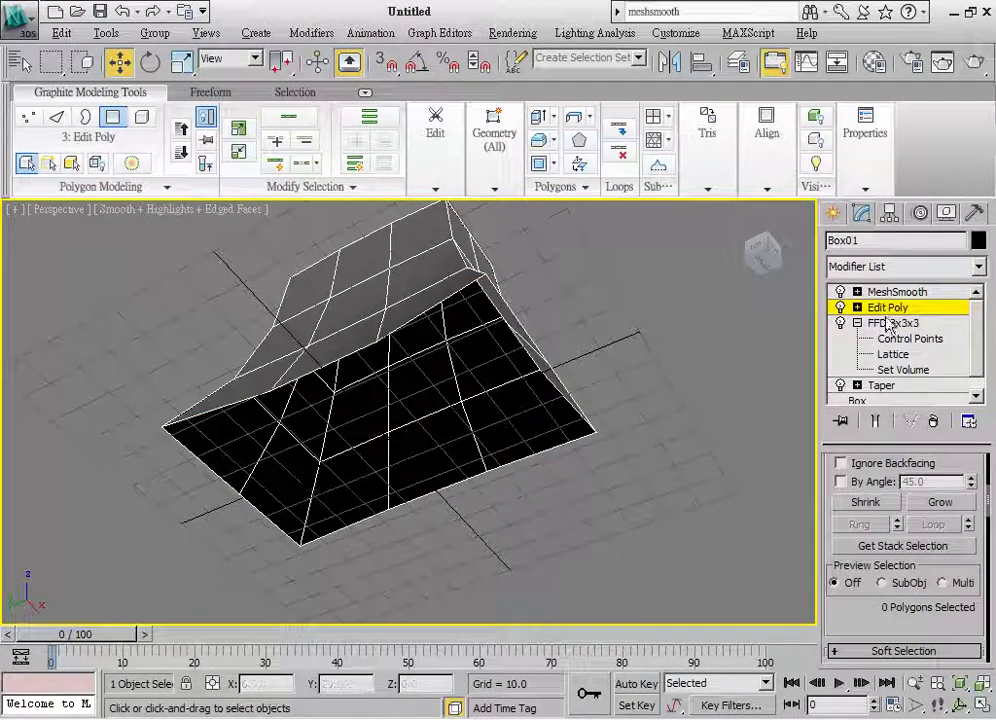
# Step: Check the open-bottomed body with and without smoothing
pyautogui.click(875, 422)
pyautogui.moveTo(496, 369)
pyautogui.keyDown('alt'); pyautogui.mouseDown(button='middle')
pyautogui.moveTo(482, 453)
pyautogui.moveTo(492, 491)
pyautogui.moveTo(502, 487)
pyautogui.moveTo(485, 474)
pyautogui.moveTo(488, 417)
pyautogui.mouseUp(button='middle'); pyautogui.keyUp('alt')
pyautogui.click(874, 422)
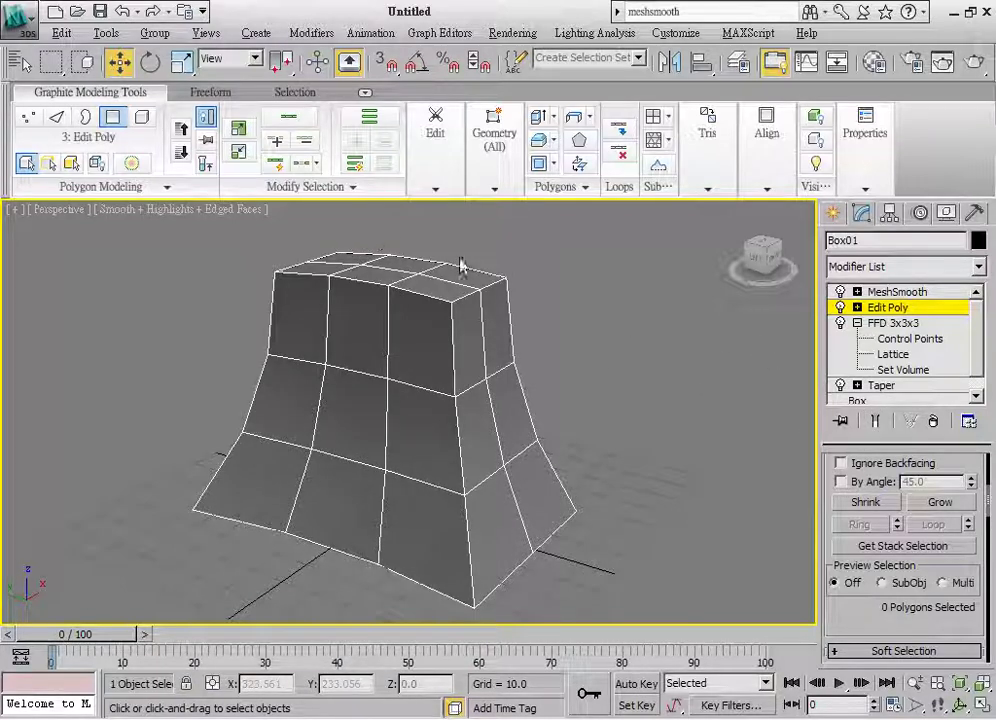
pyautogui.click(886, 315)
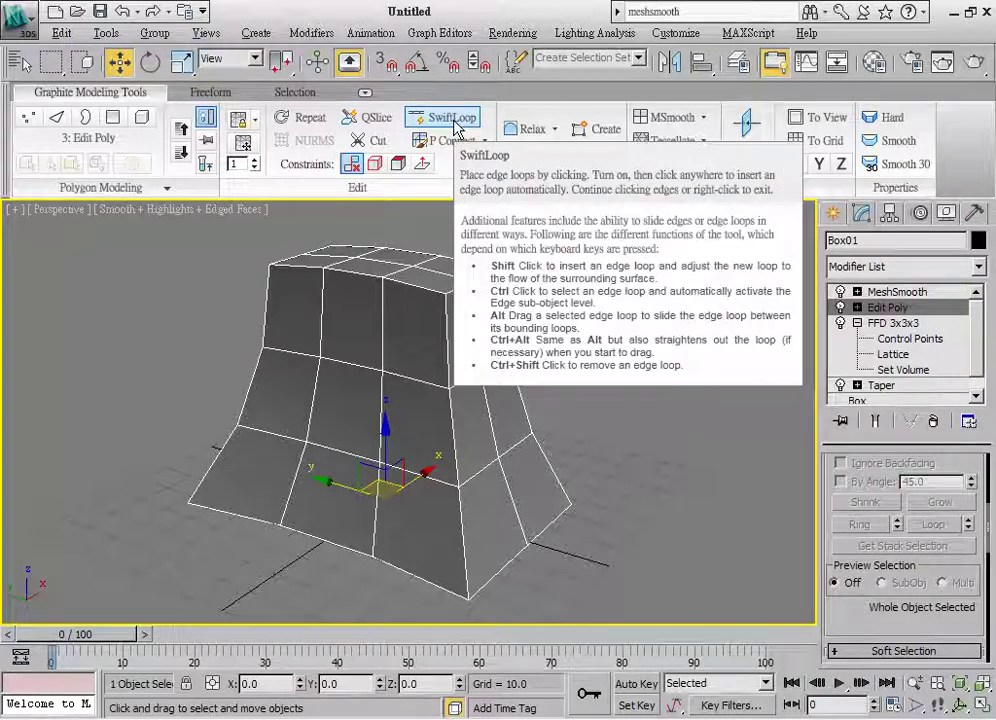
# Step: Insert SwiftLoop edge loops near the right front corner and the top, previewing smoothing
pyautogui.click(453, 119)
pyautogui.keyDown('alt'); pyautogui.moveTo(466, 335); pyautogui.dragTo(470, 325, button='middle'); pyautogui.keyUp('alt')
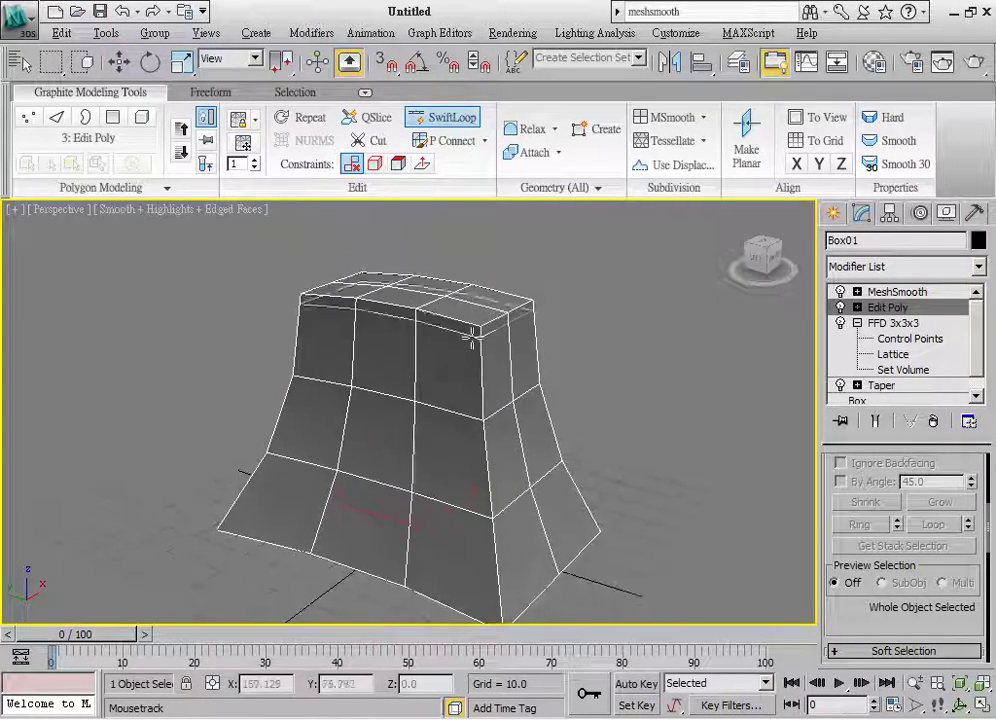
pyautogui.click(470, 325)
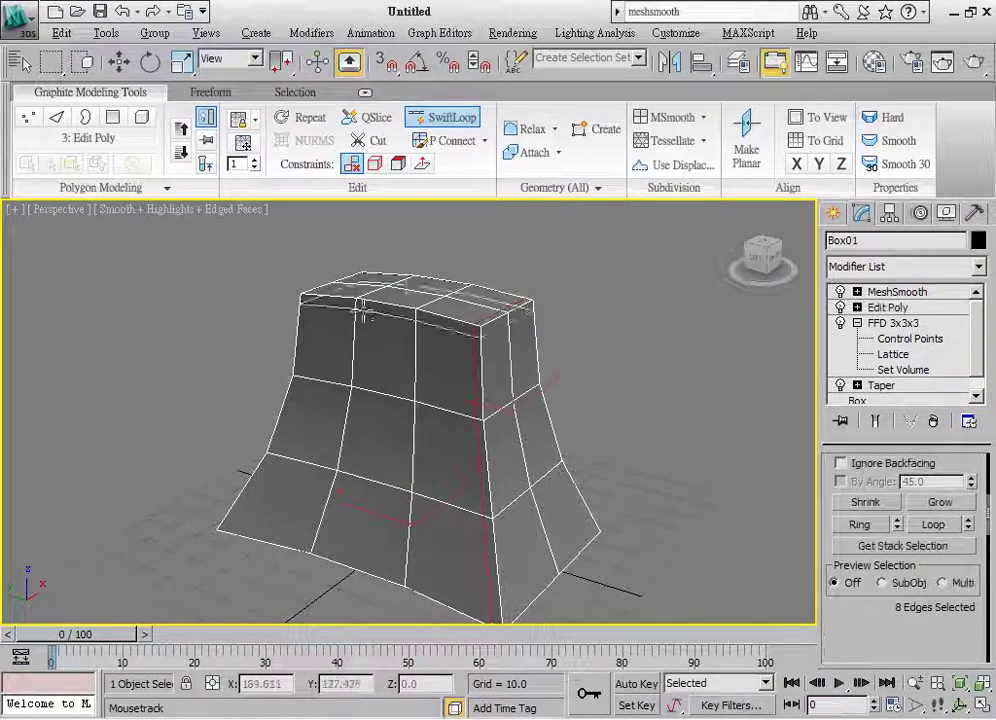
pyautogui.click(876, 421)
pyautogui.click(876, 421)
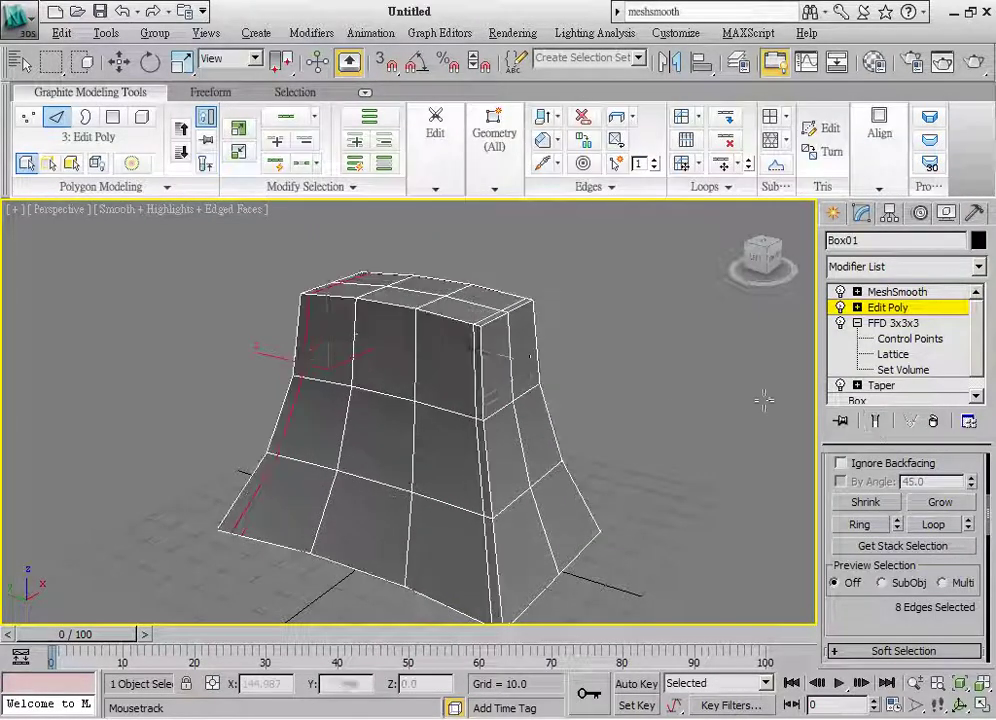
pyautogui.click(484, 333)
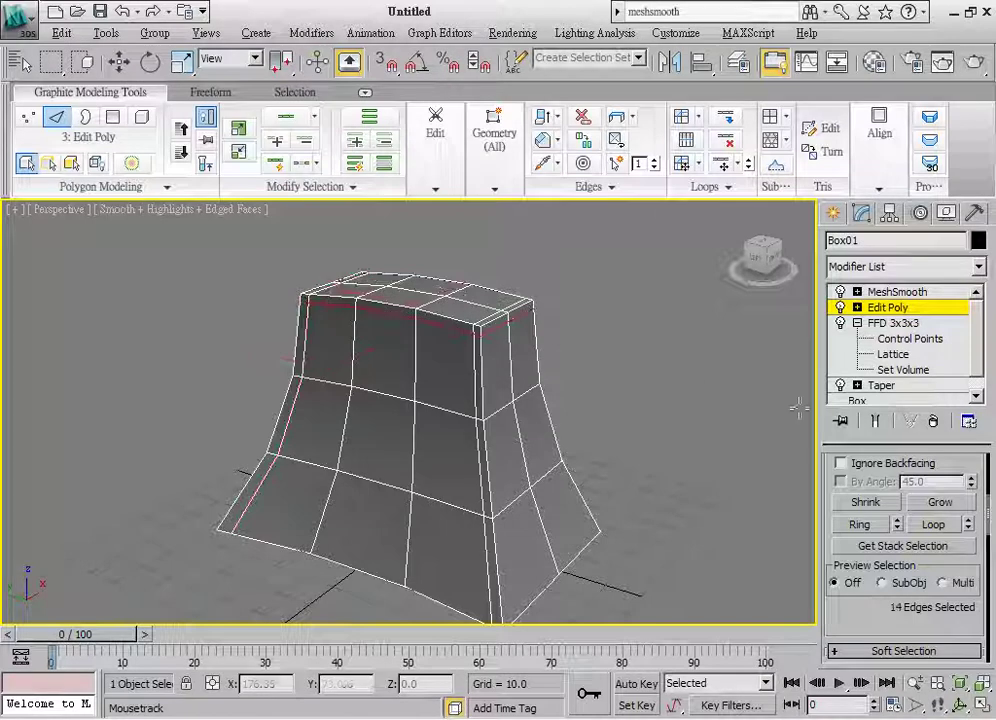
pyautogui.click(875, 422)
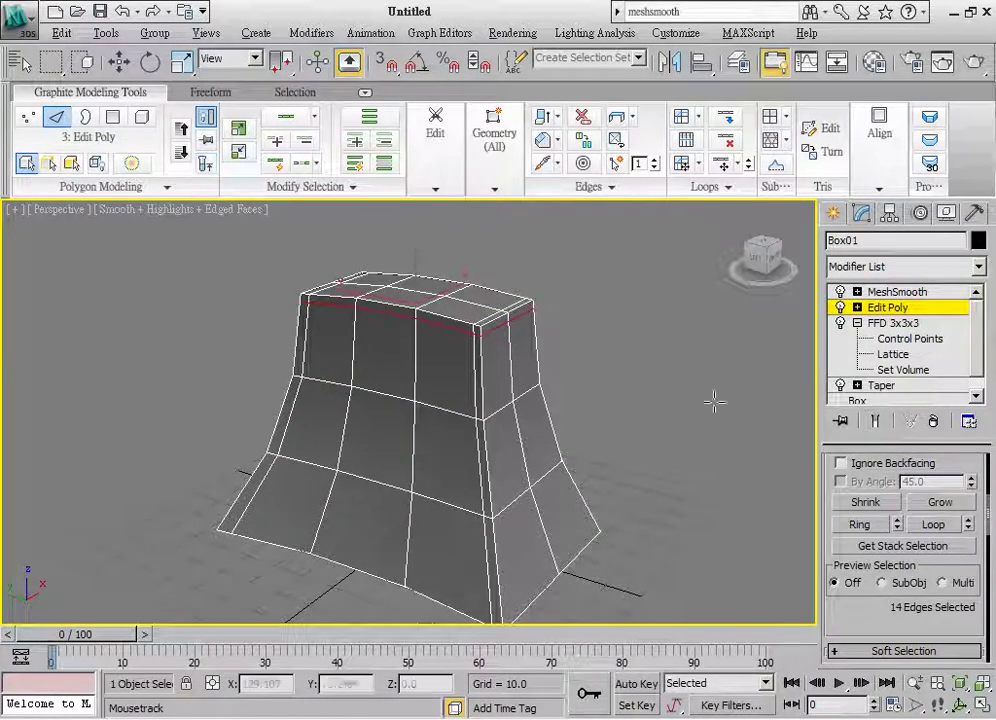
# Step: Add edge loops along the left front and across the top front, then check the smoothed body
pyautogui.keyDown('alt'); pyautogui.moveTo(713, 400); pyautogui.dragTo(420, 365, button='middle'); pyautogui.keyUp('alt')
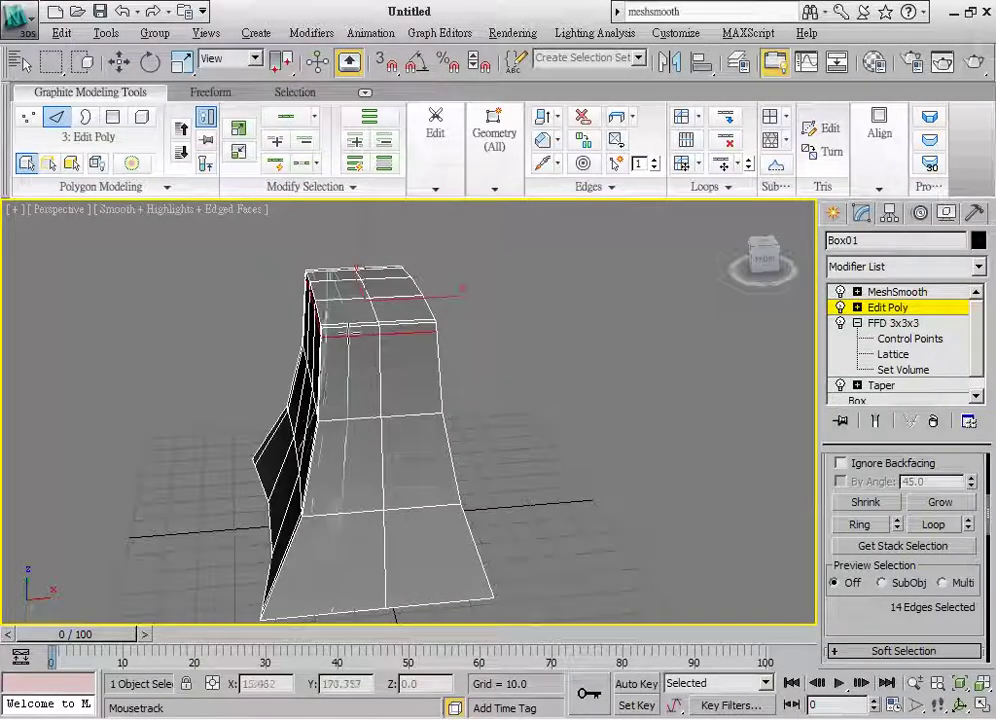
pyautogui.click(405, 327)
pyautogui.click(427, 322)
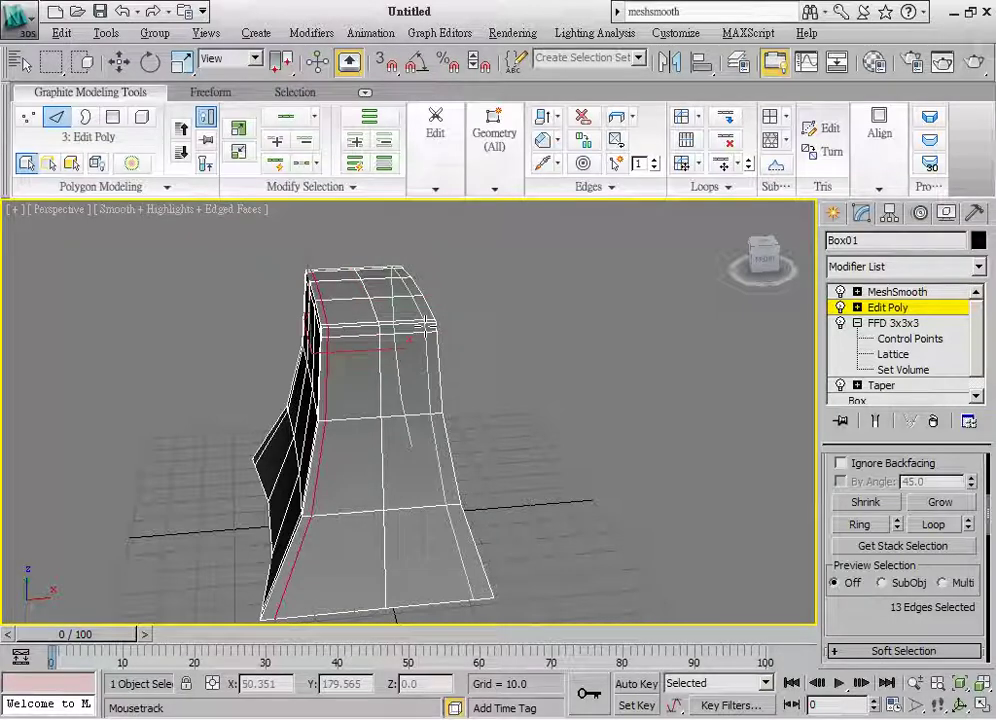
pyautogui.press('w')
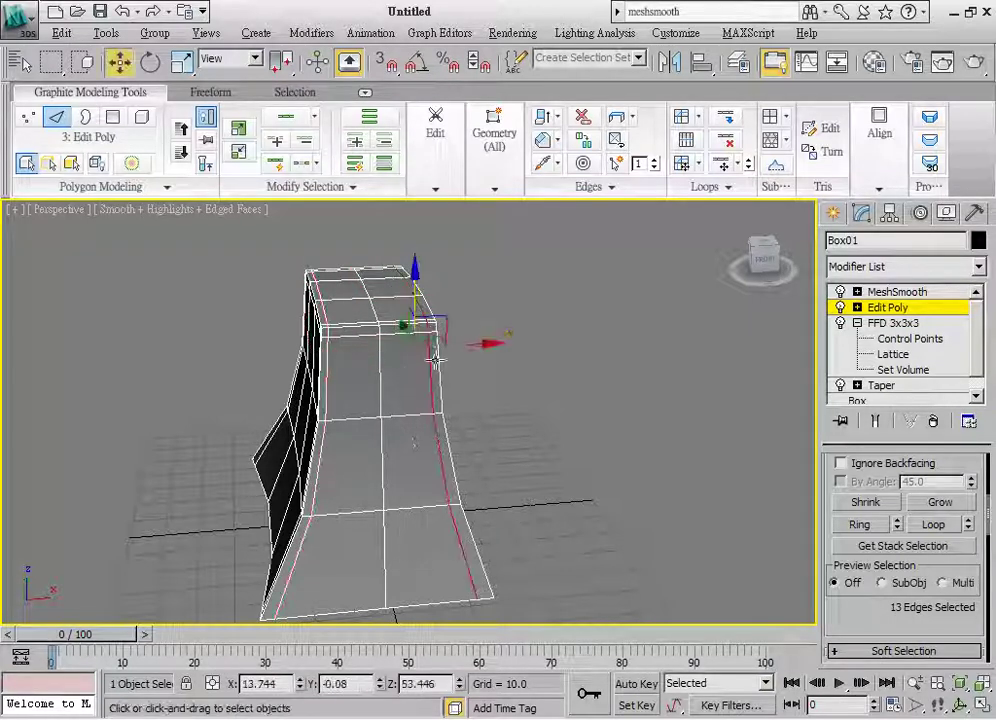
pyautogui.keyDown('alt'); pyautogui.moveTo(438, 345); pyautogui.dragTo(531, 369, button='middle'); pyautogui.keyUp('alt')
pyautogui.click(873, 421)
pyautogui.keyDown('alt'); pyautogui.moveTo(700, 360); pyautogui.dragTo(611, 396, button='middle'); pyautogui.keyUp('alt')
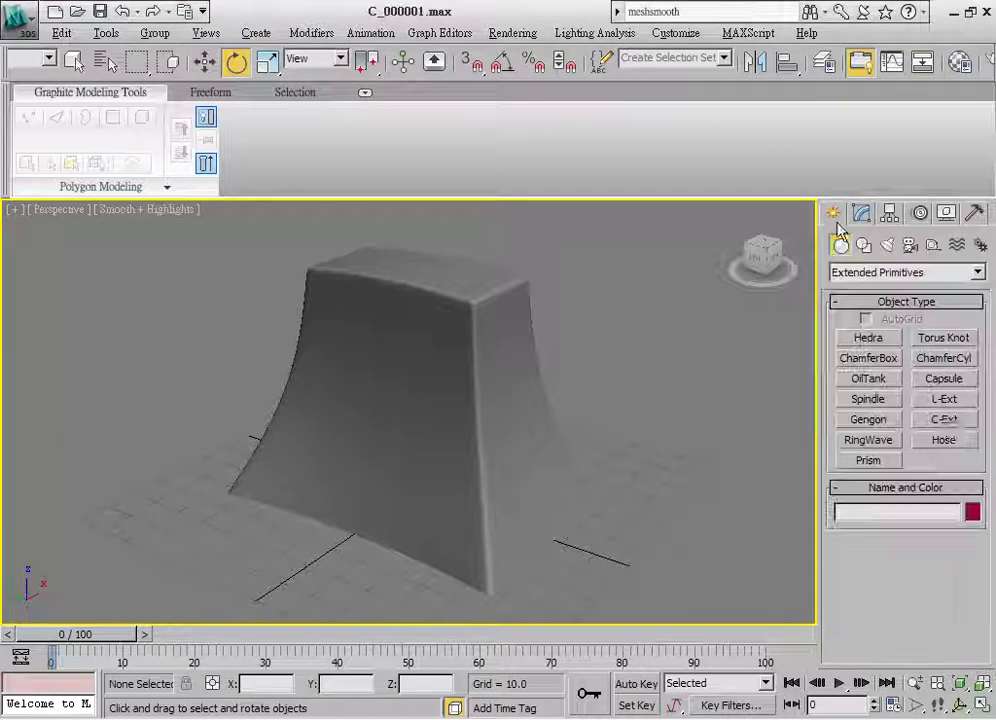
# Step: Create an OilTank primitive from Extended Primitives in front of the body
pyautogui.click(873, 273)
pyautogui.click(873, 303)
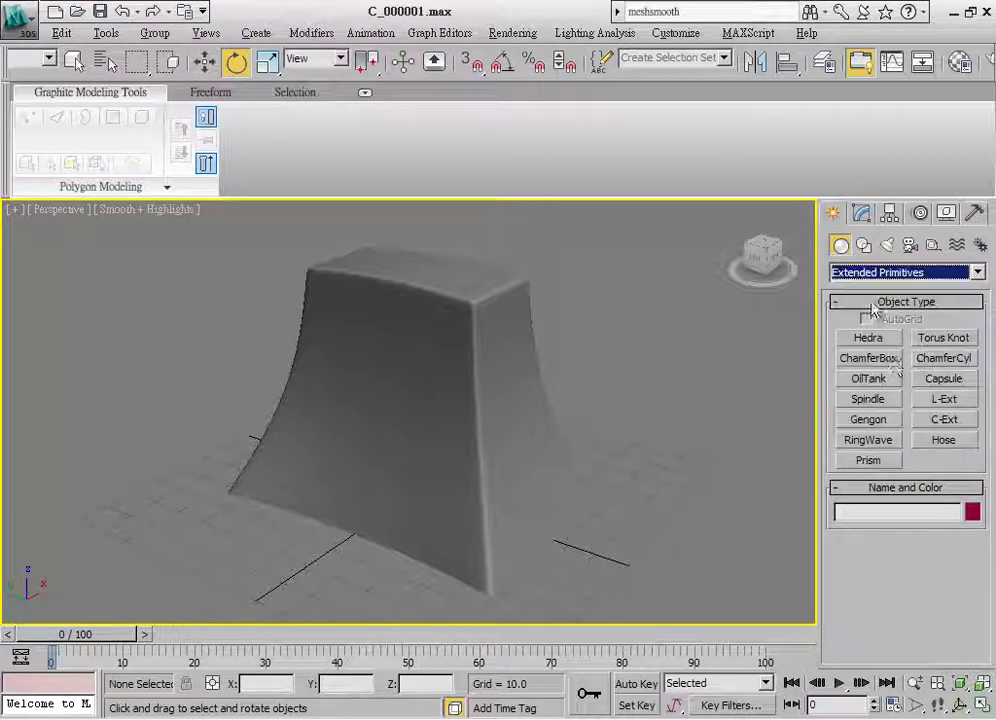
pyautogui.click(878, 380)
pyautogui.moveTo(311, 567); pyautogui.dragTo(325, 587)
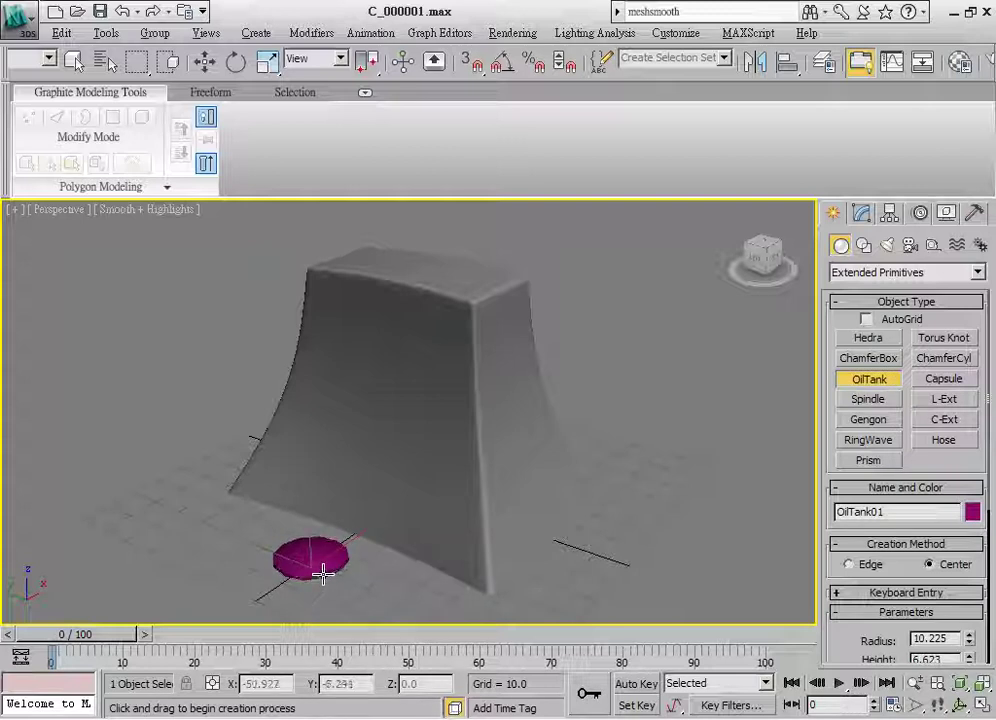
pyautogui.click(322, 574)
pyautogui.press('e')
pyautogui.press('F4')
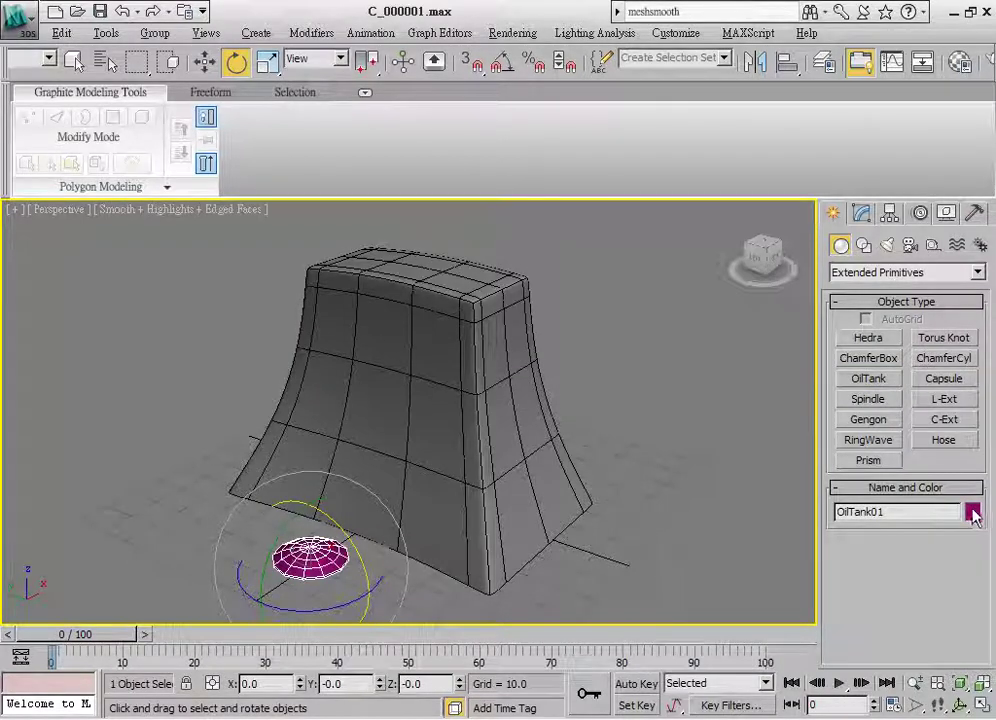
# Step: Set the oil tank's object colour to black
pyautogui.click(971, 512)
pyautogui.click(645, 410)
pyautogui.click(597, 472)
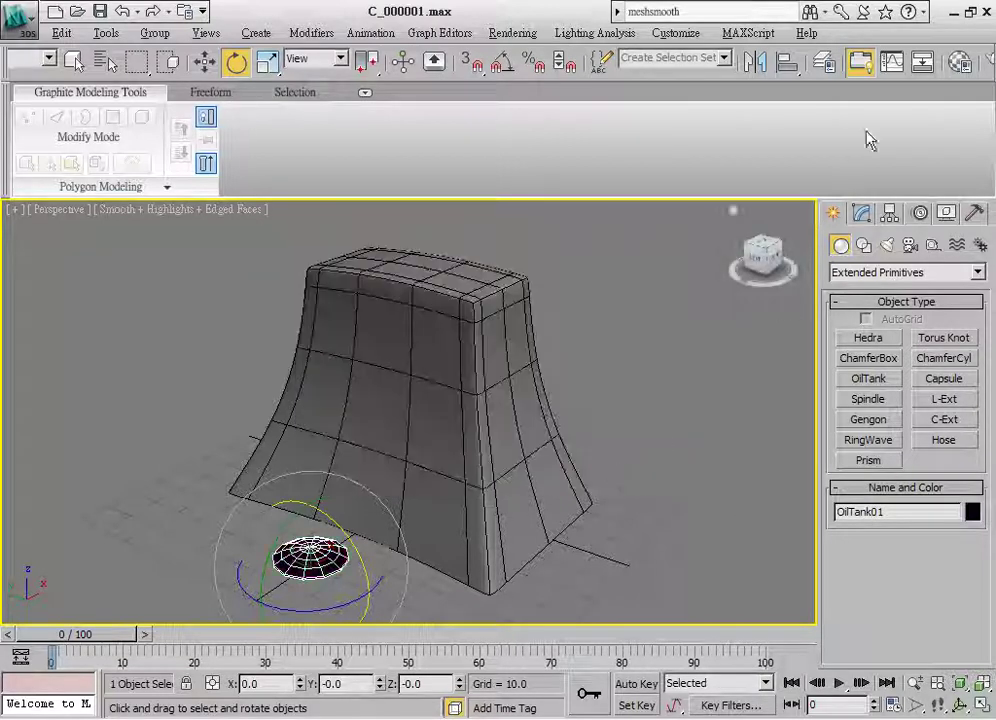
pyautogui.click(960, 62)
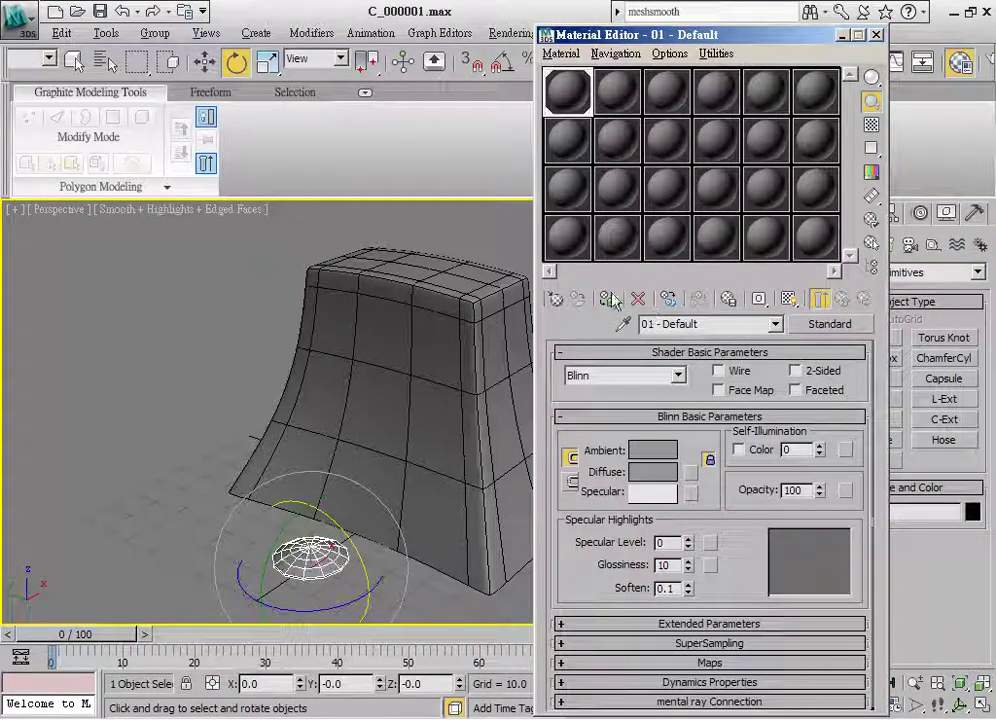
pyautogui.click(875, 36)
# Step: Zero the dome's X and raise it to Z 68.051 atop the body
pyautogui.rightClick(372, 430)
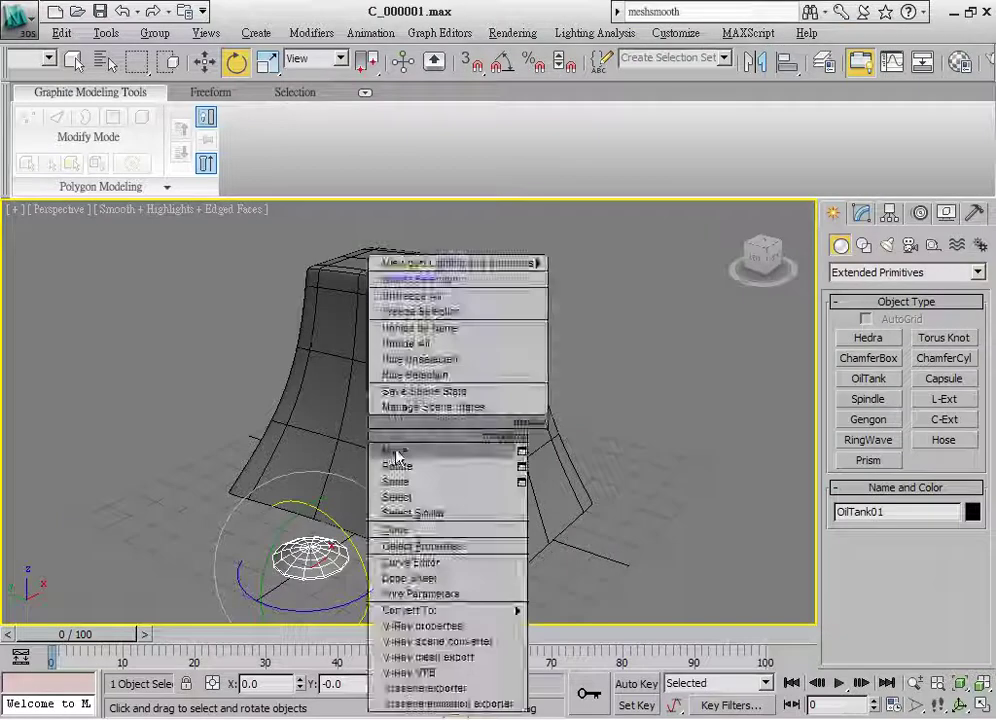
pyautogui.click(405, 451)
pyautogui.rightClick(299, 688)
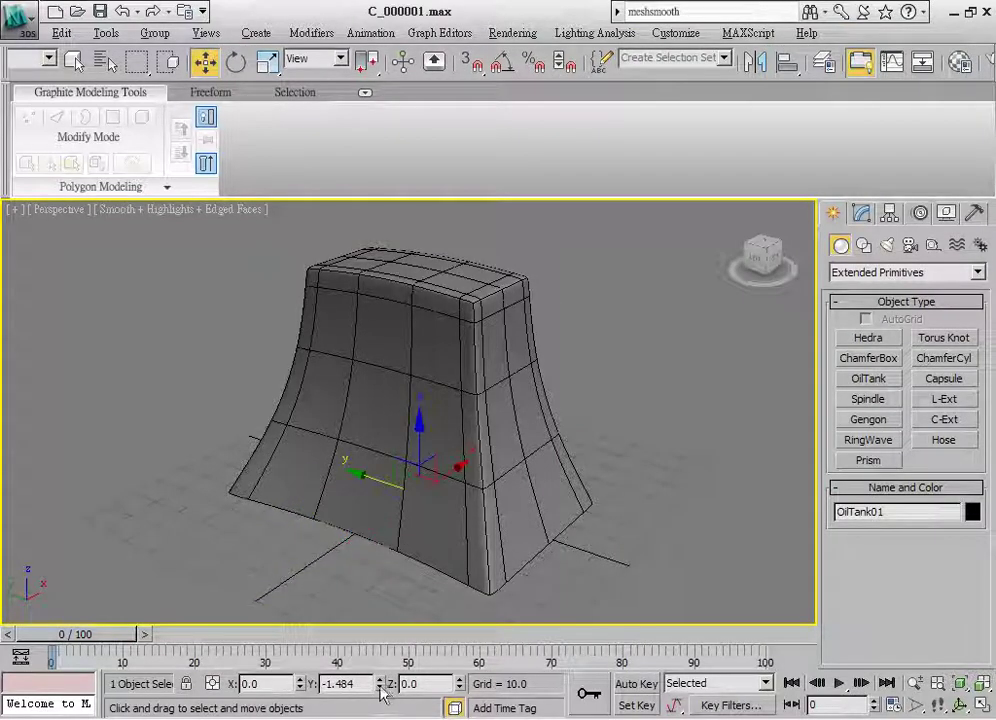
pyautogui.press('F3')
pyautogui.moveTo(416, 441); pyautogui.dragTo(400, 220)
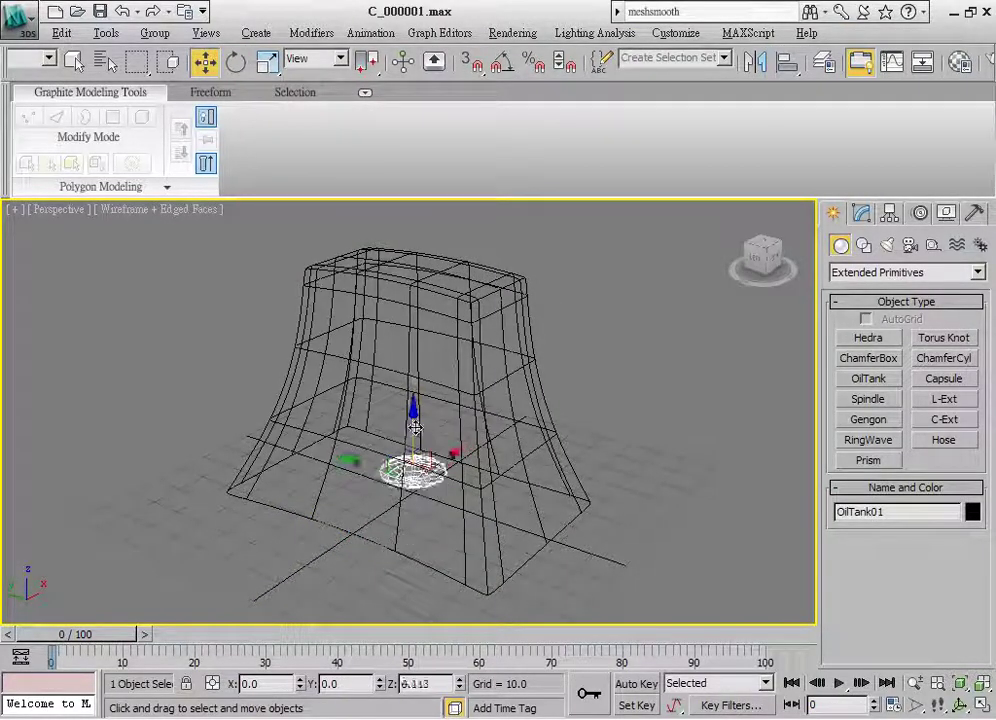
pyautogui.press('F3')
# Step: Rotate the dome 90° about the X axis onto its side
pyautogui.press('z')
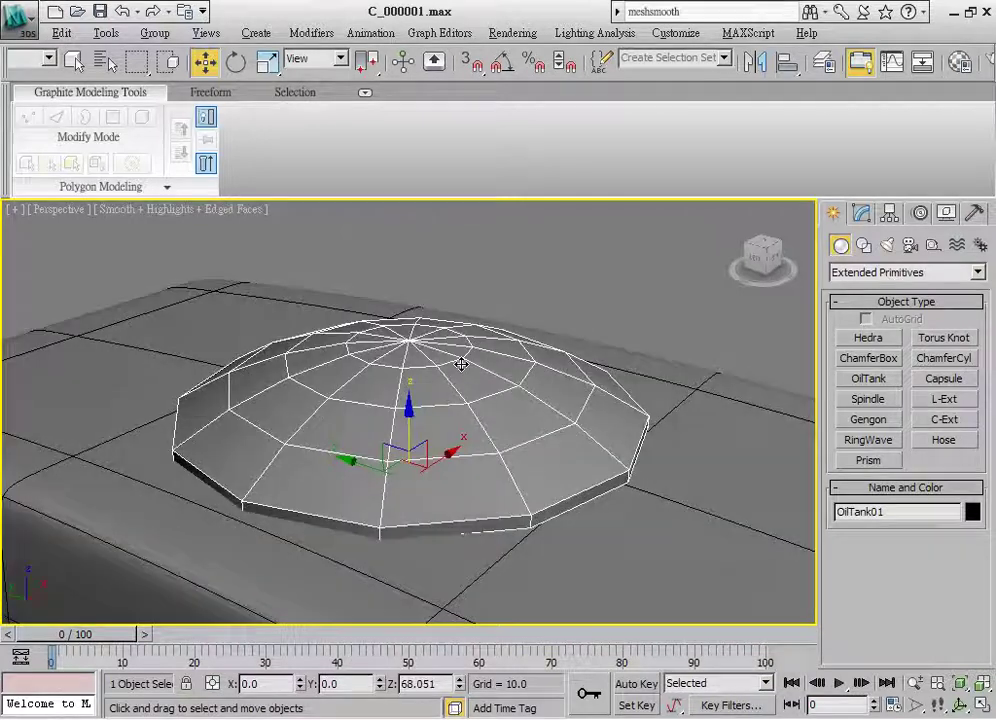
pyautogui.click(236, 64)
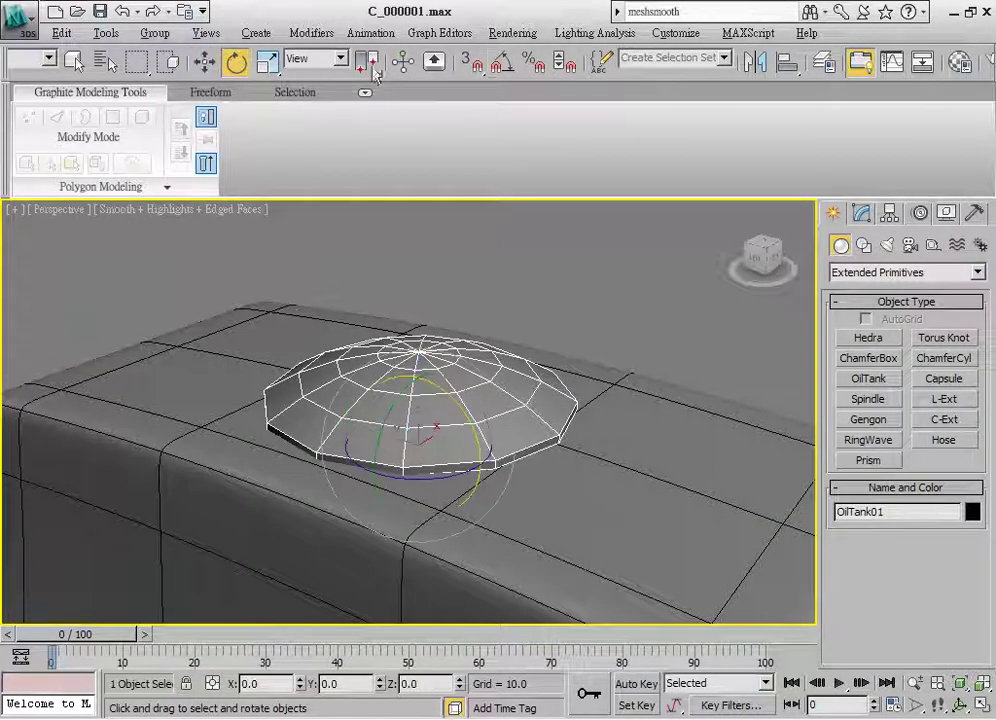
pyautogui.moveTo(449, 362); pyautogui.dragTo(479, 471)
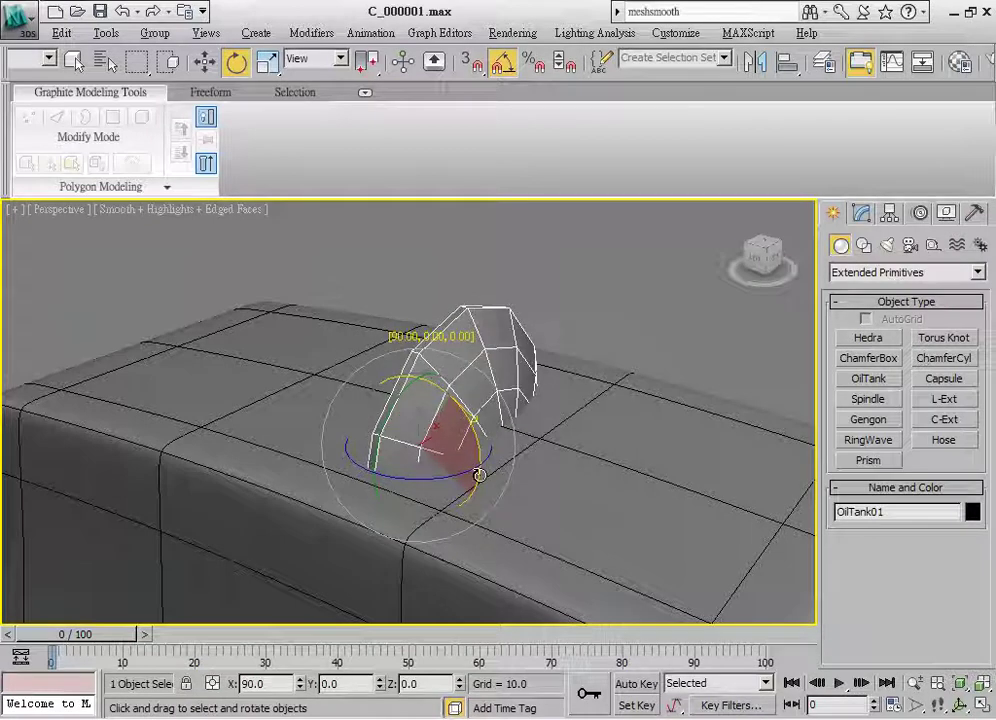
# Step: Place the dome on the body's top edge at X -13.817, Y 2.748, Z 71.318
pyautogui.moveTo(522, 501)
pyautogui.keyDown('alt'); pyautogui.mouseDown(button='middle')
pyautogui.moveTo(511, 456)
pyautogui.moveTo(500, 467)
pyautogui.moveTo(480, 392)
pyautogui.mouseUp(button='middle'); pyautogui.keyUp('alt')
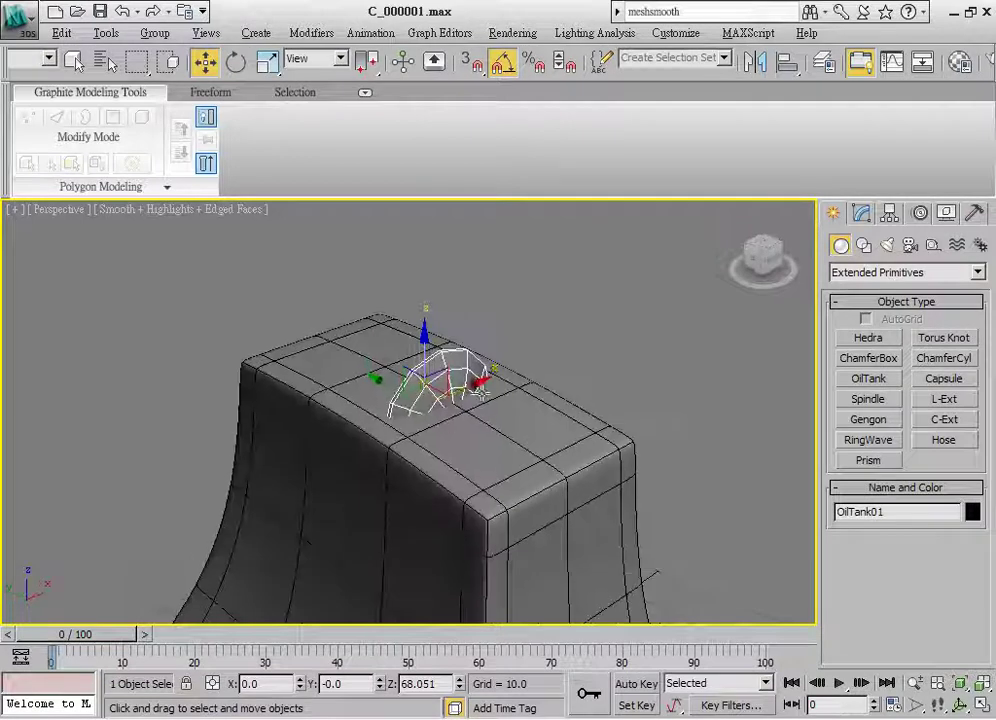
pyautogui.moveTo(453, 392); pyautogui.dragTo(404, 408)
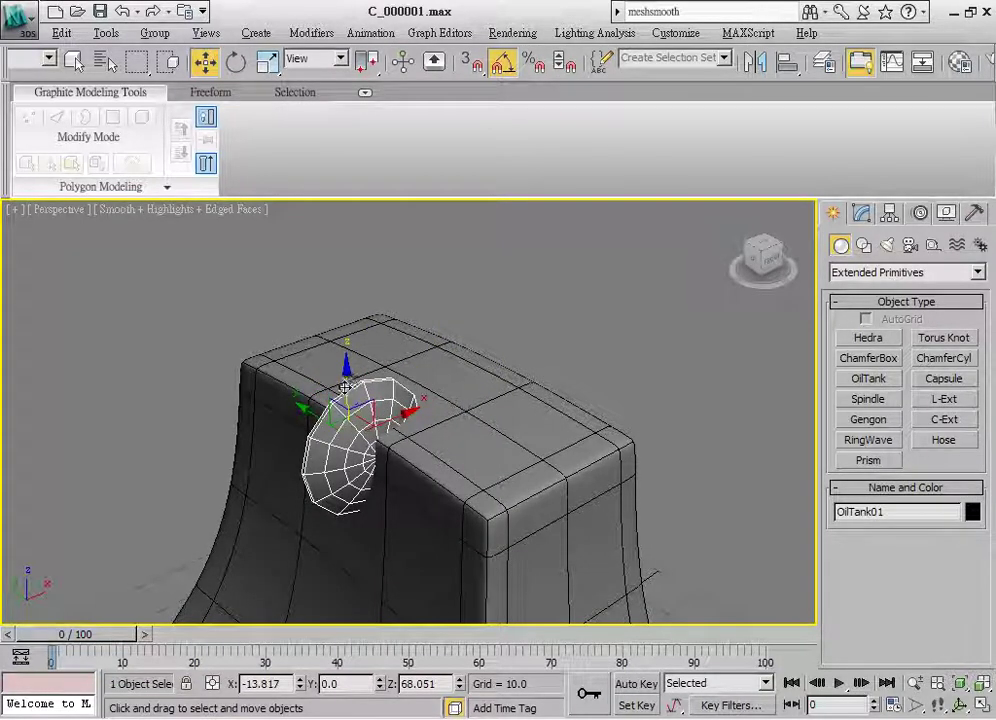
pyautogui.moveTo(342, 368); pyautogui.dragTo(378, 367)
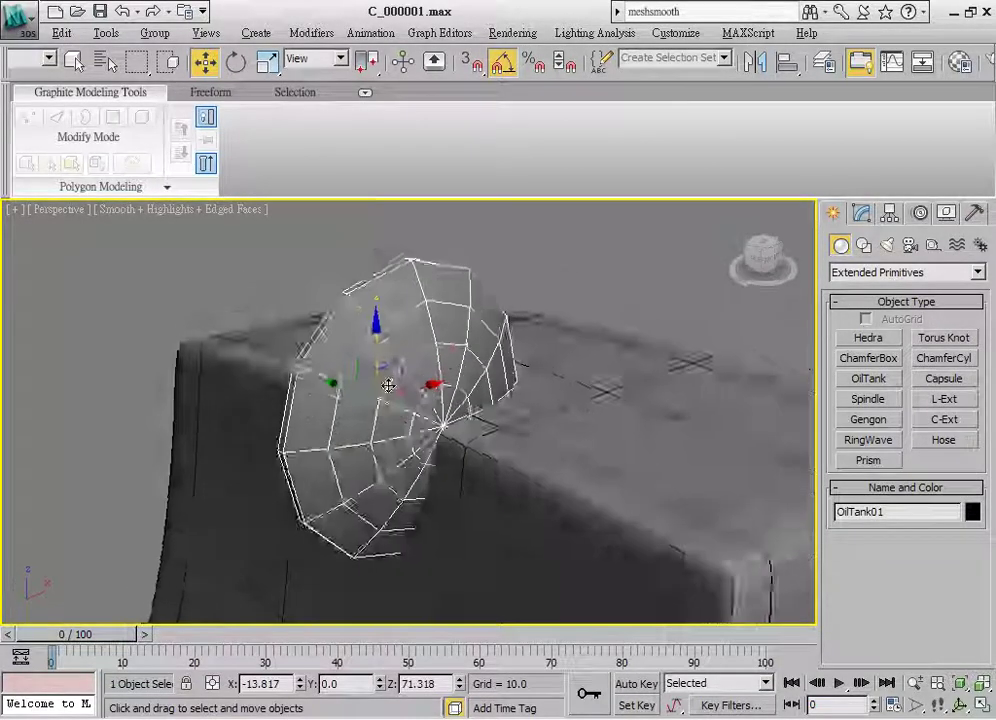
pyautogui.keyDown('alt'); pyautogui.moveTo(378, 367); pyautogui.dragTo(349, 405, button='middle'); pyautogui.keyUp('alt')
pyautogui.moveTo(349, 405); pyautogui.dragTo(309, 405)
pyautogui.moveTo(309, 405)
pyautogui.keyDown('alt'); pyautogui.mouseDown(button='middle')
pyautogui.moveTo(442, 453)
pyautogui.moveTo(456, 380)
pyautogui.moveTo(494, 382)
pyautogui.mouseUp(button='middle'); pyautogui.keyUp('alt')
# Step: Set the dome to Radius 9.714, Height 6.821 and Cap Height 3.199
pyautogui.click(579, 403)
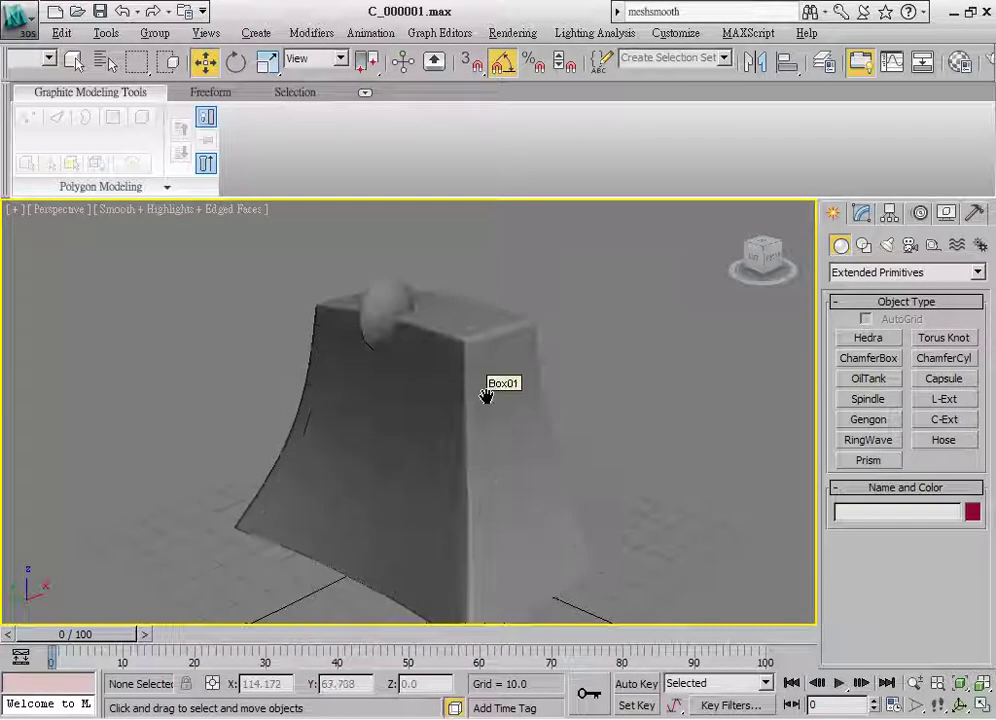
pyautogui.click(390, 320)
pyautogui.press('z')
pyautogui.keyDown('alt'); pyautogui.moveTo(396, 333); pyautogui.dragTo(427, 340, button='middle'); pyautogui.keyUp('alt')
pyautogui.click(862, 216)
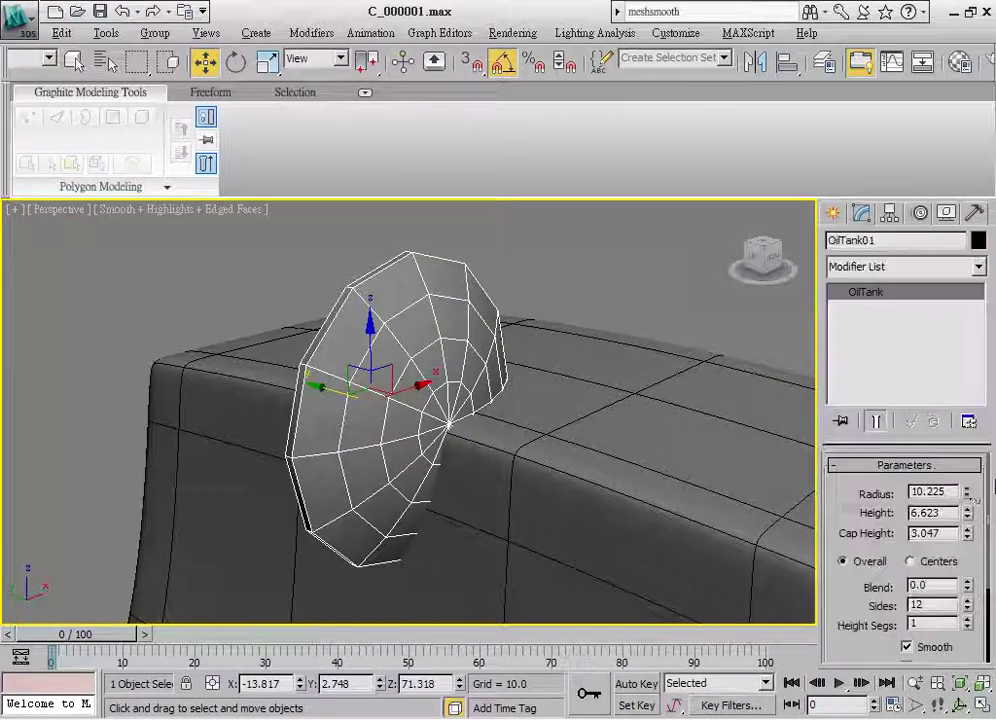
pyautogui.moveTo(967, 494); pyautogui.dragTo(969, 512)
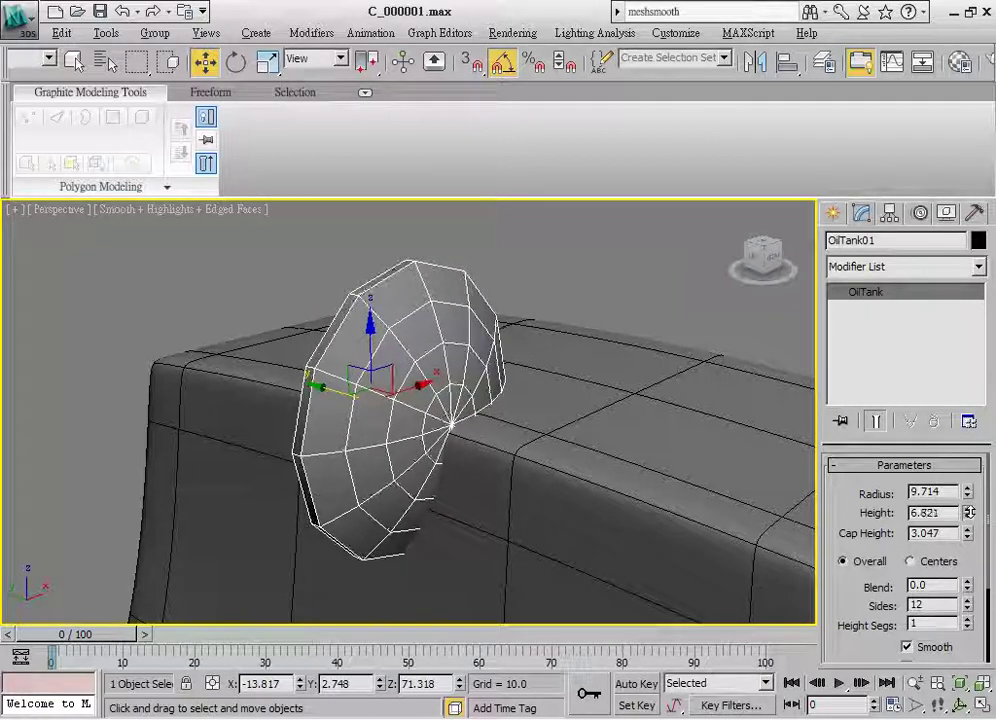
pyautogui.moveTo(969, 540); pyautogui.dragTo(968, 534)
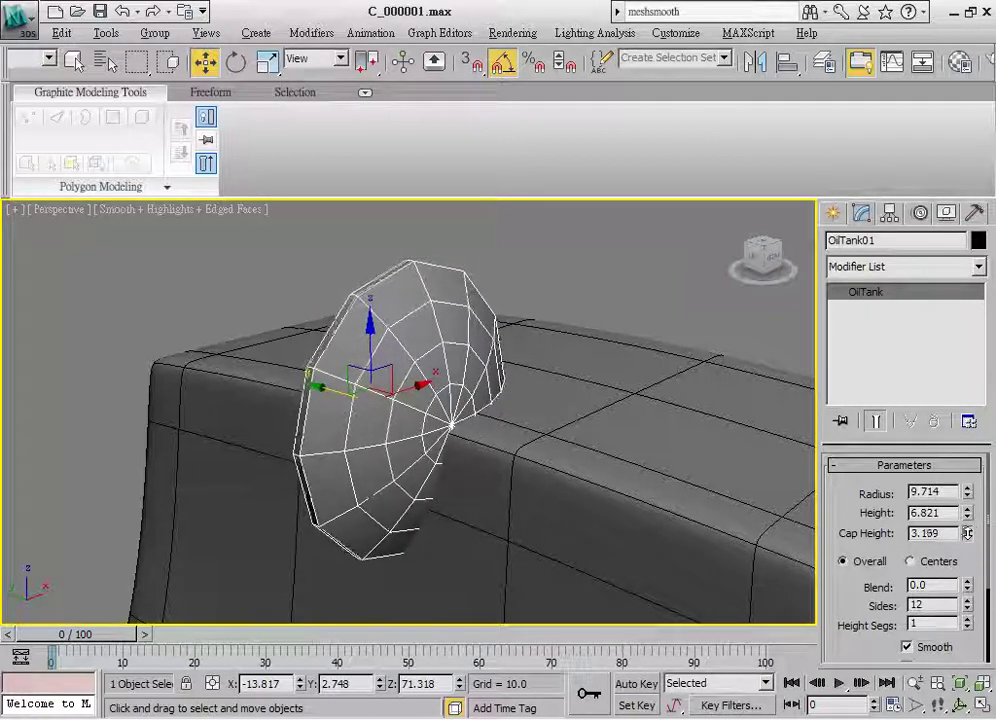
# Step: Isolate the oil-tank disc, add an Edit Poly modifier, and view it from the front
pyautogui.rightClick(662, 345)
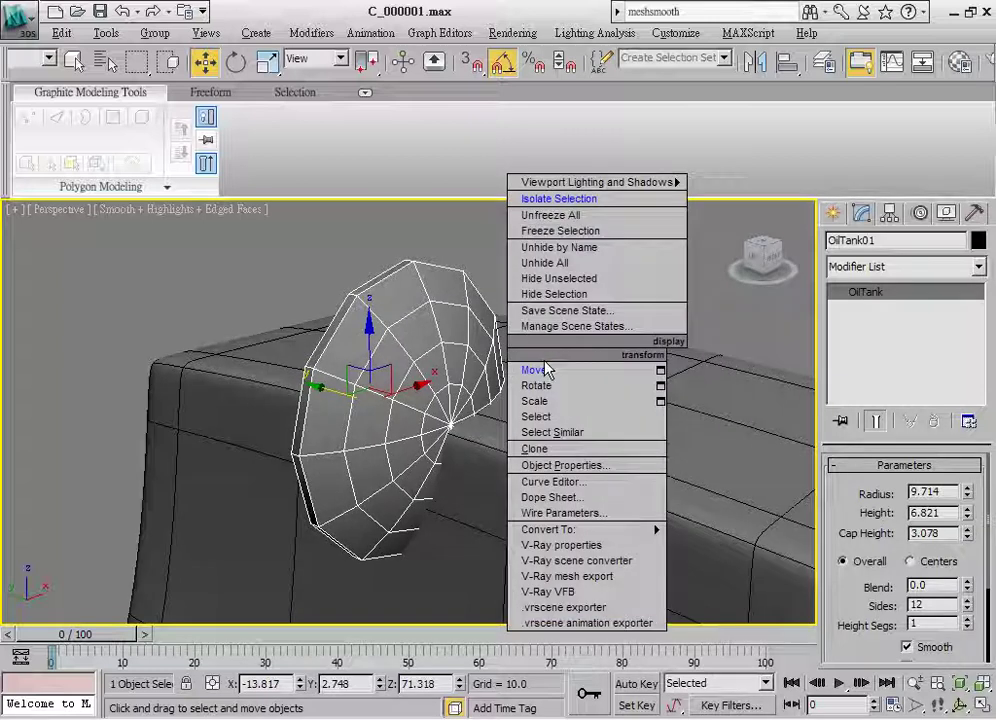
pyautogui.click(579, 200)
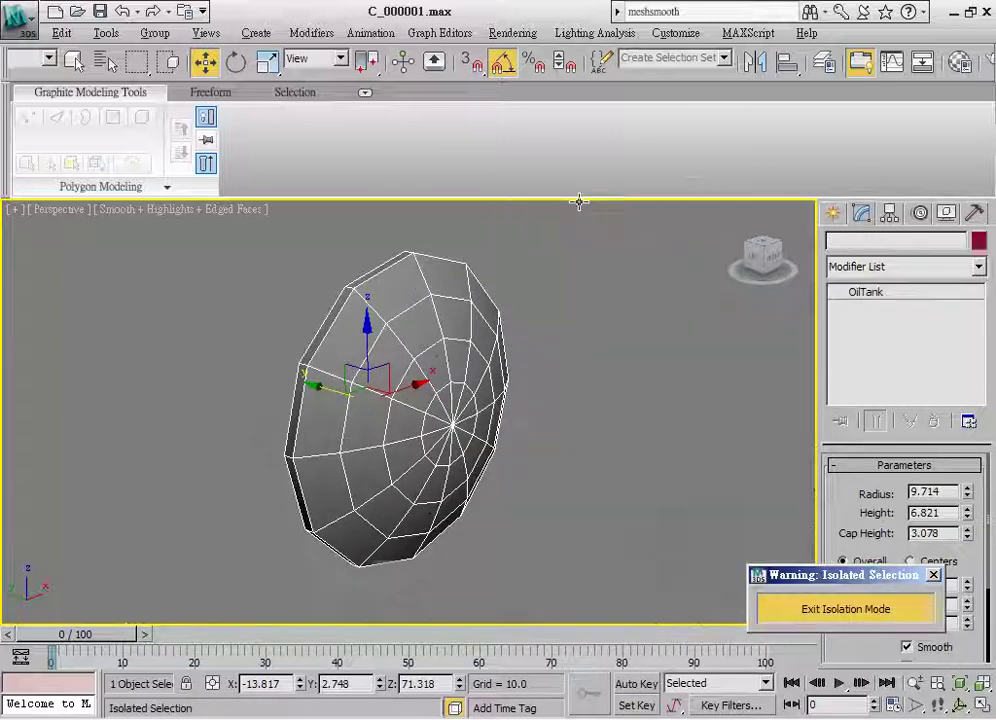
pyautogui.click(92, 186)
pyautogui.click(80, 240)
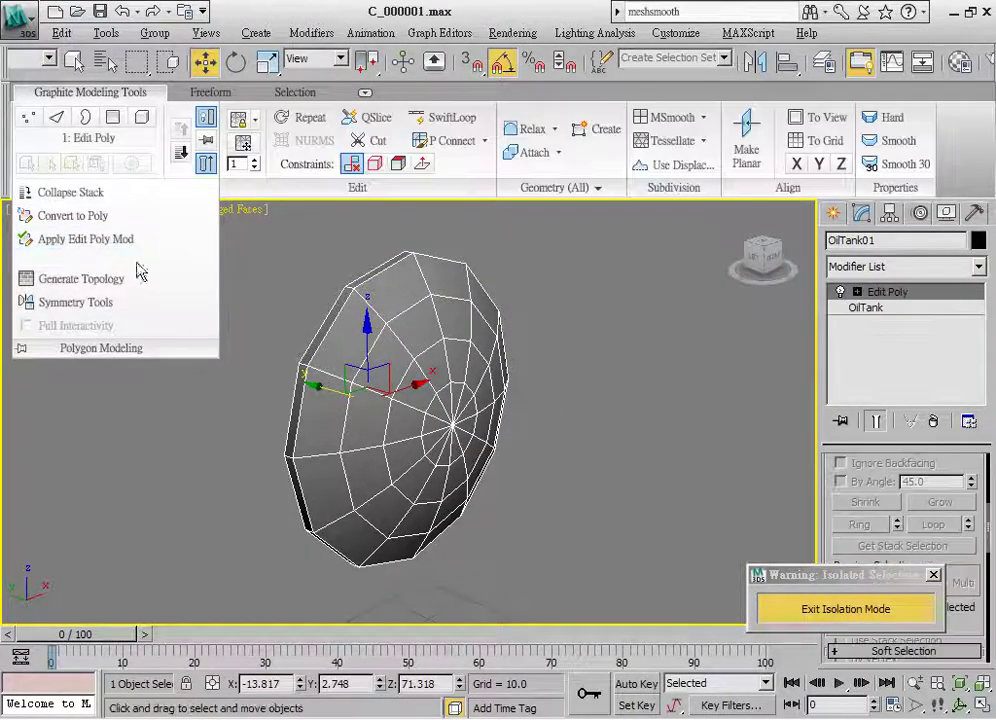
pyautogui.moveTo(525, 429)
pyautogui.mouseDown(button='middle')
pyautogui.moveTo(527, 414)
pyautogui.moveTo(488, 422)
pyautogui.mouseUp(button='middle')
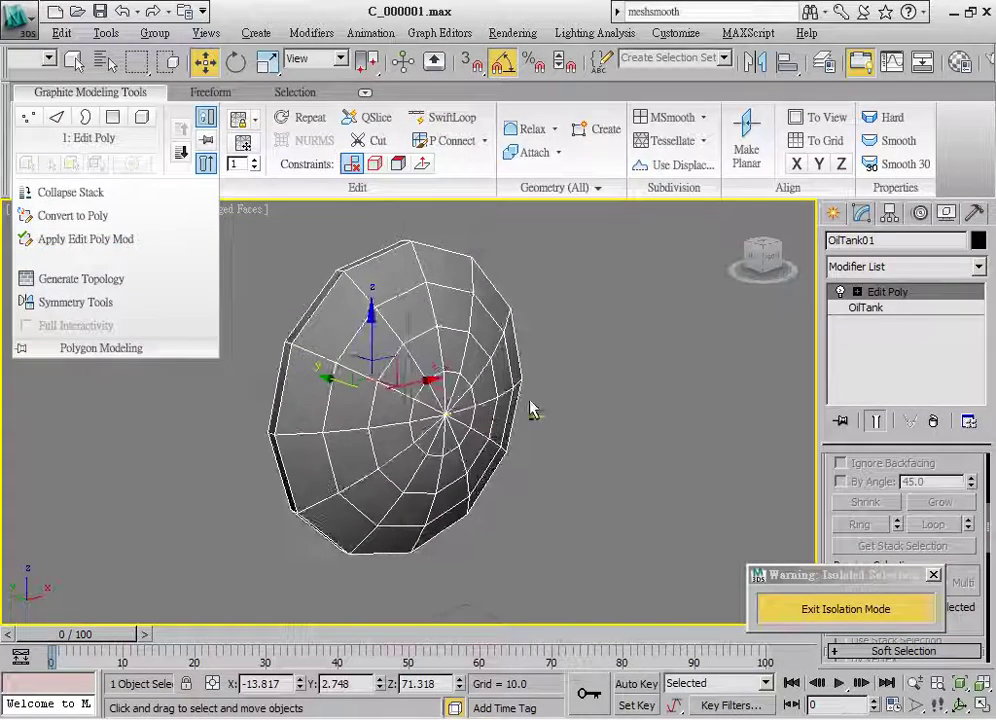
pyautogui.hotkey('alt', 'w')
pyautogui.hotkey('alt', 'w')
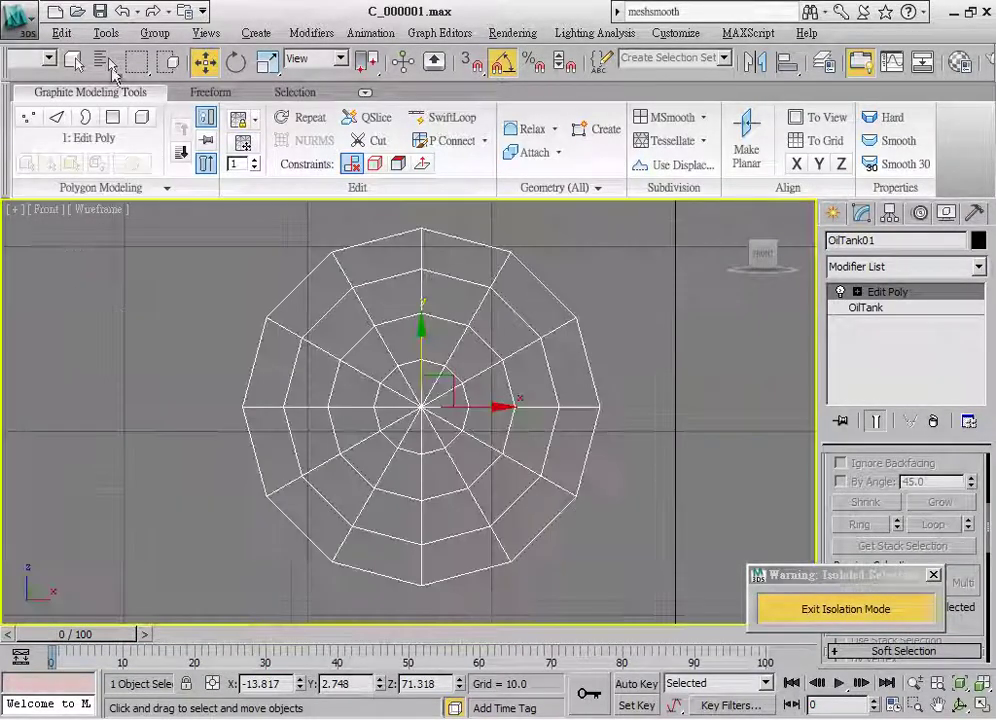
# Step: Select the disc's centre polygons and Bridge them to tunnel a hole through the disc
pyautogui.click(75, 62)
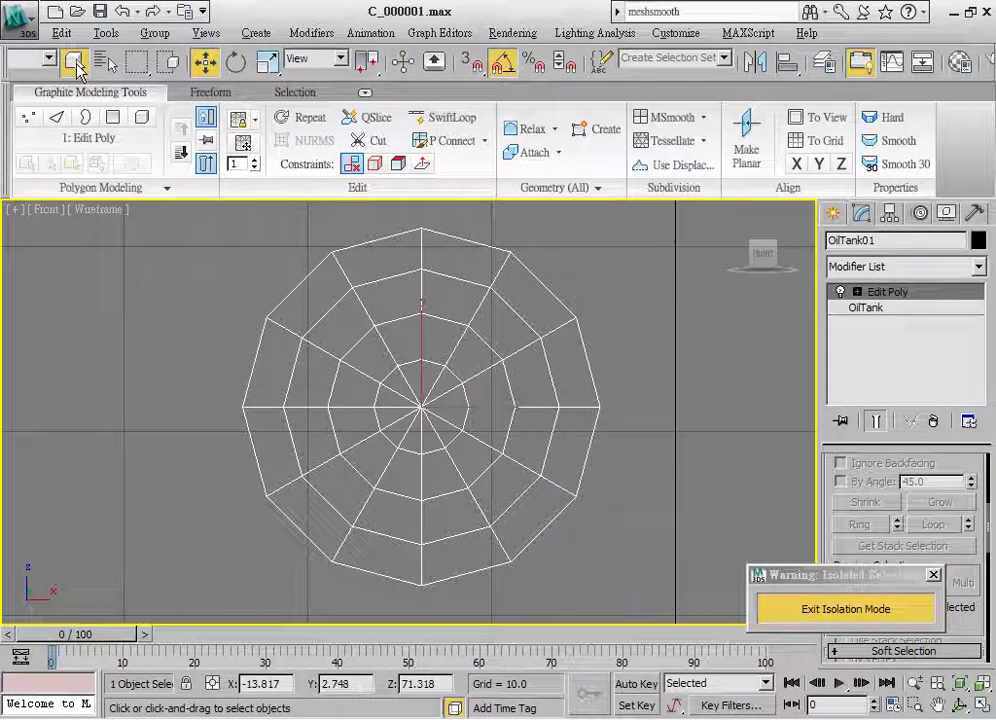
pyautogui.click(113, 118)
pyautogui.click(380, 375)
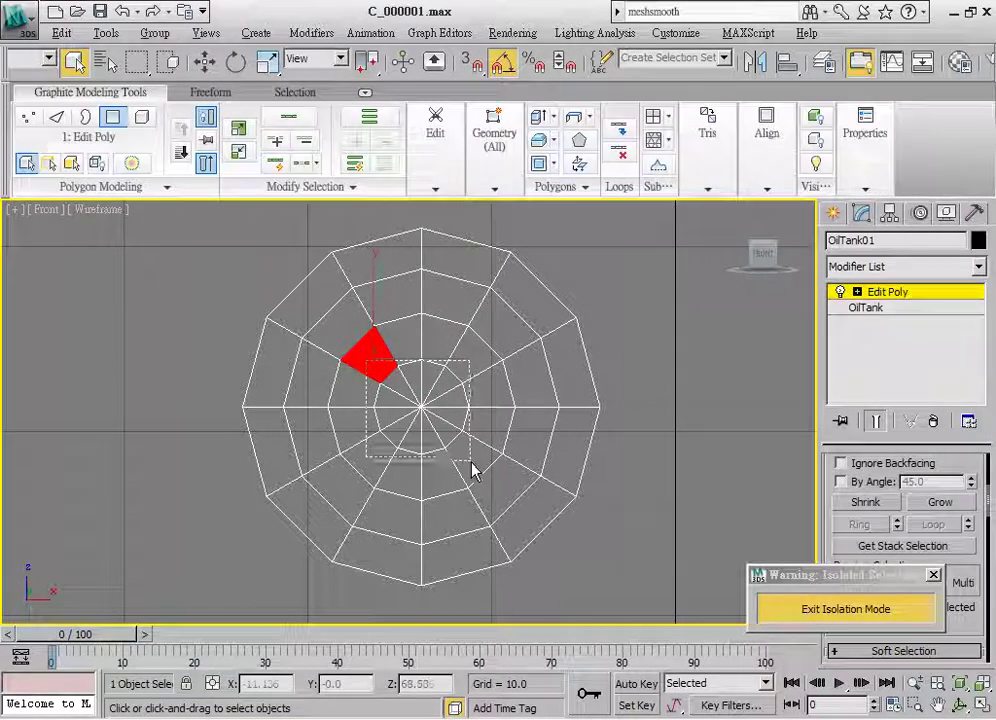
pyautogui.moveTo(471, 462); pyautogui.dragTo(471, 445)
pyautogui.press('w')
pyautogui.hotkey('alt', 'w')
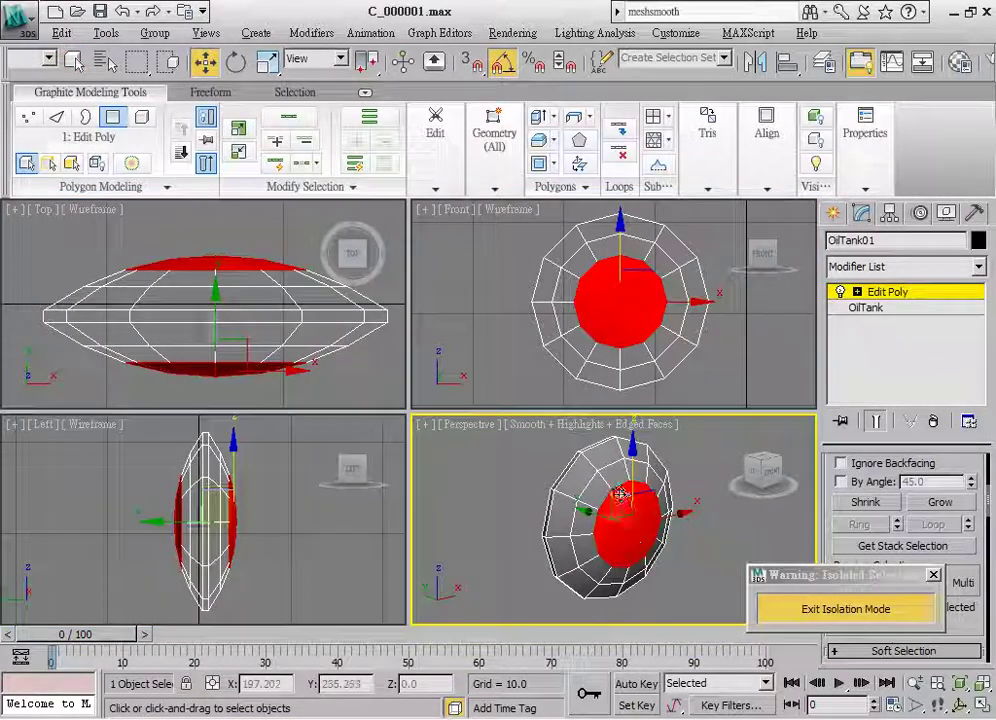
pyautogui.moveTo(622, 483)
pyautogui.mouseDown()
pyautogui.moveTo(600, 480)
pyautogui.moveTo(515, 408)
pyautogui.mouseUp()
pyautogui.hotkey('alt', 'w')
pyautogui.rightClick(517, 408)
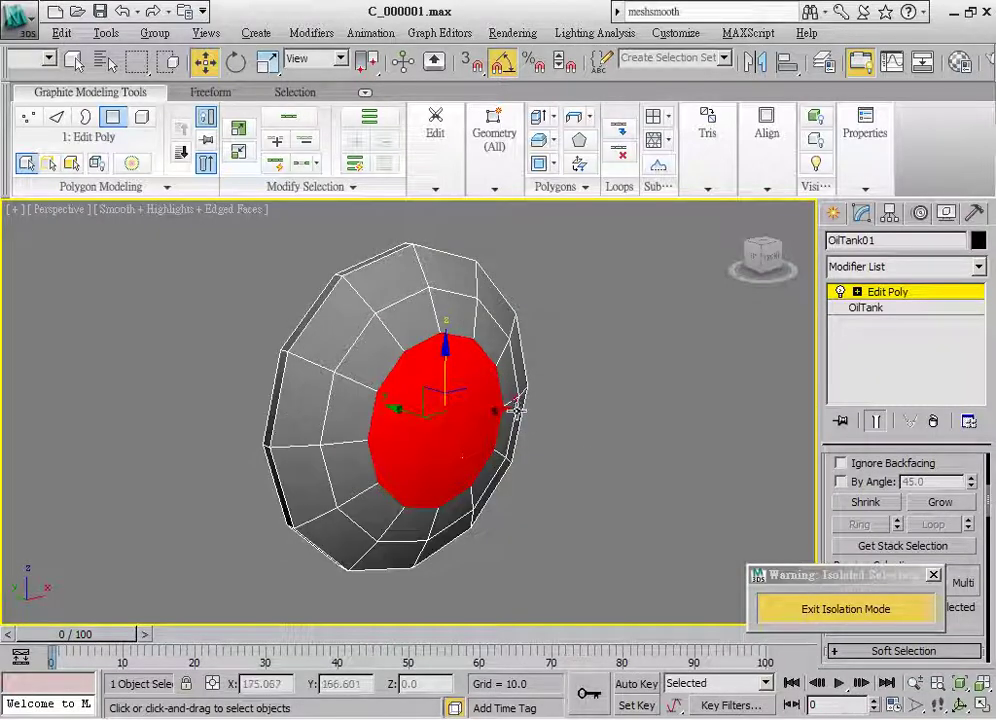
pyautogui.click(577, 129)
pyautogui.click(638, 356)
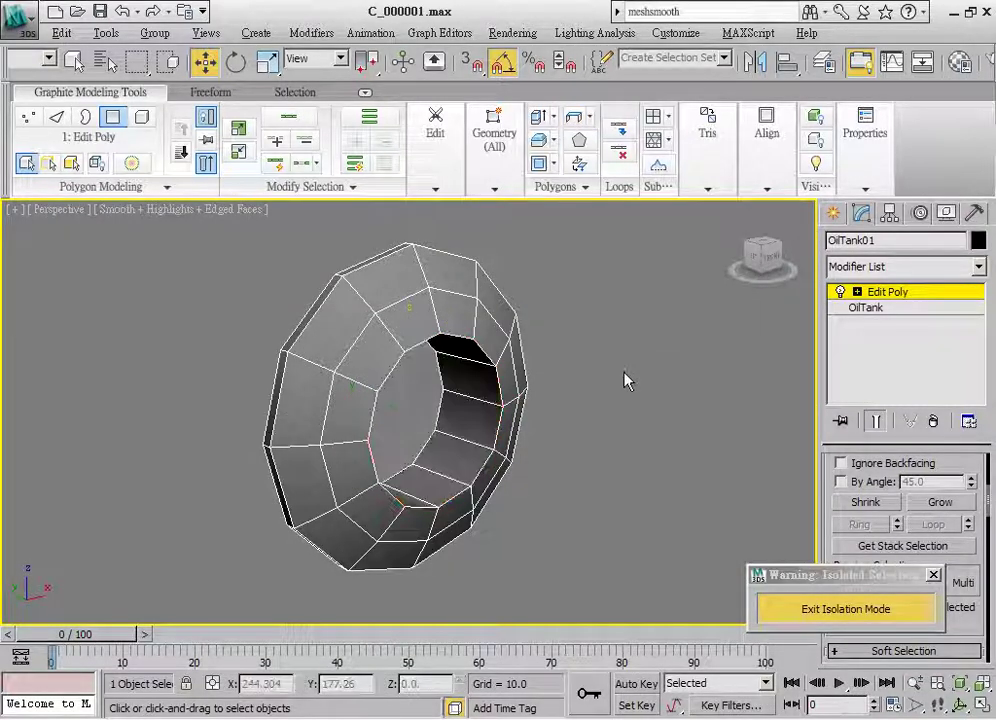
# Step: Add a MeshSmooth modifier to OilTank01 with 3 iterations
pyautogui.click(976, 266)
pyautogui.scroll(-1, 950, 277)
pyautogui.scroll(-15, 951, 278)
pyautogui.click(903, 136)
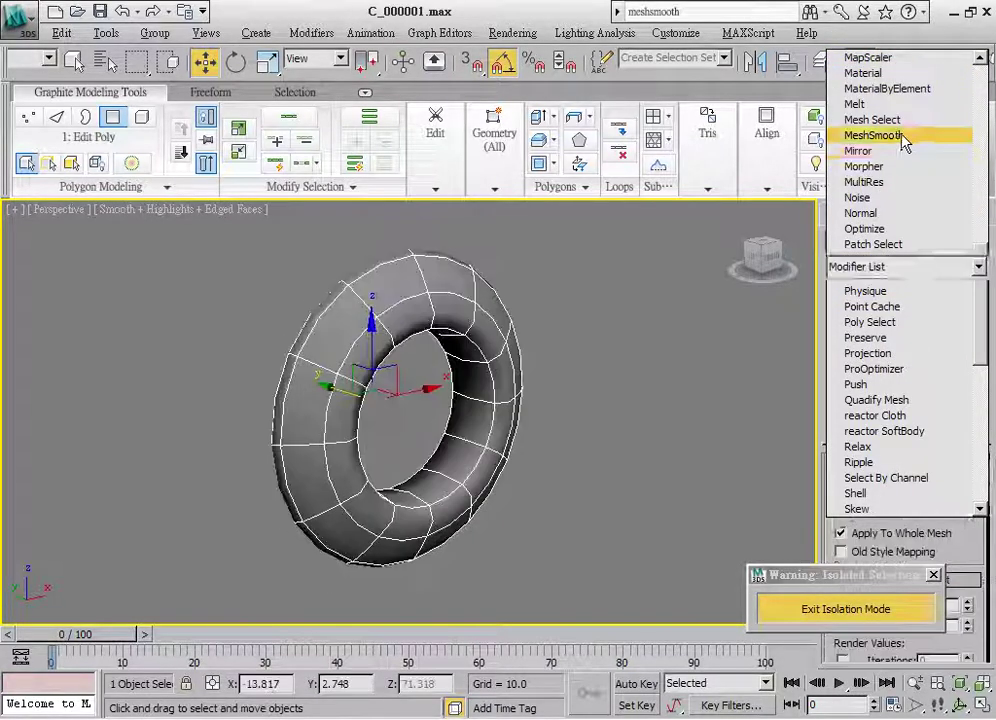
pyautogui.moveTo(893, 576); pyautogui.dragTo(799, 581)
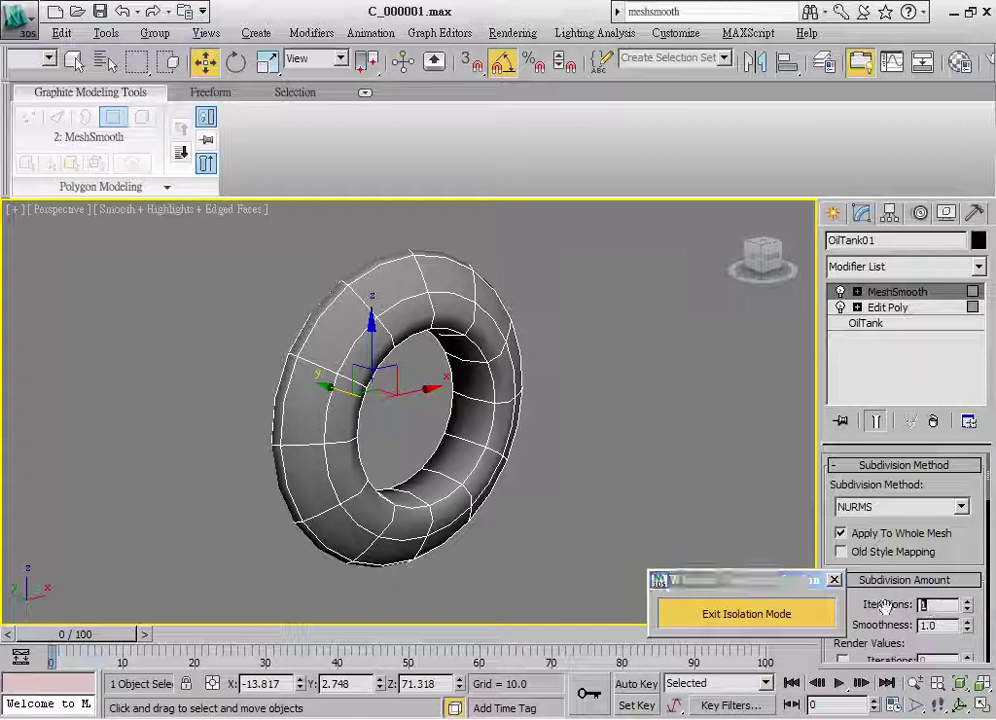
pyautogui.write('3')
pyautogui.press('Return')
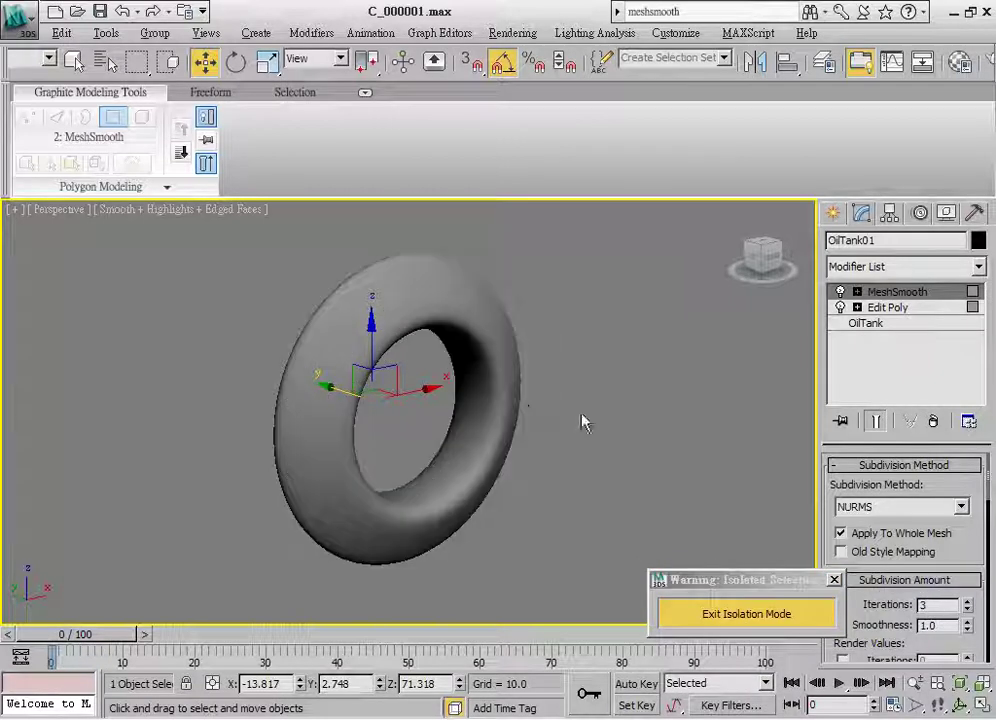
# Step: Exit isolation mode and step between the Edit Poly and MeshSmooth levels of the stack
pyautogui.click(733, 618)
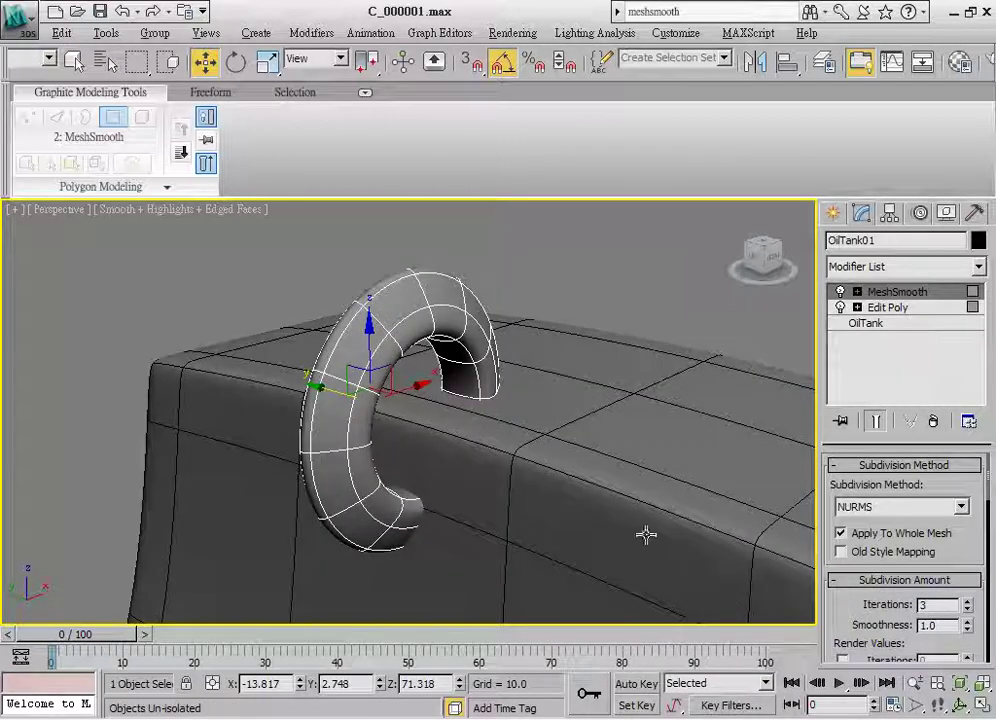
pyautogui.scroll(-5, 534, 425)
pyautogui.scroll(1, 518, 353)
pyautogui.scroll(1, 518, 353)
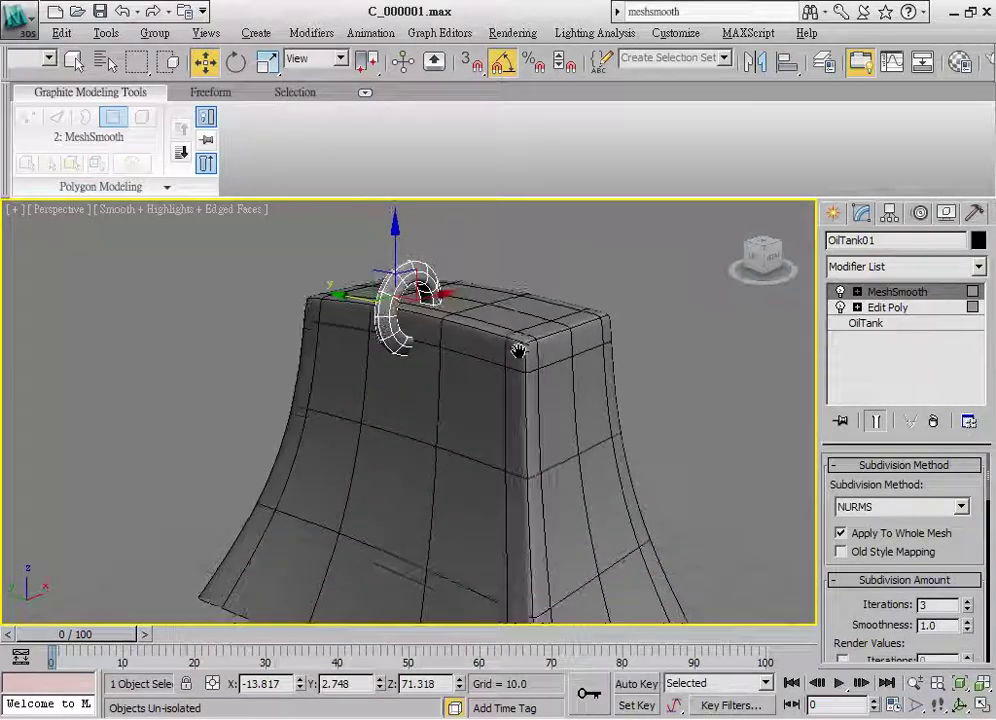
pyautogui.click(888, 307)
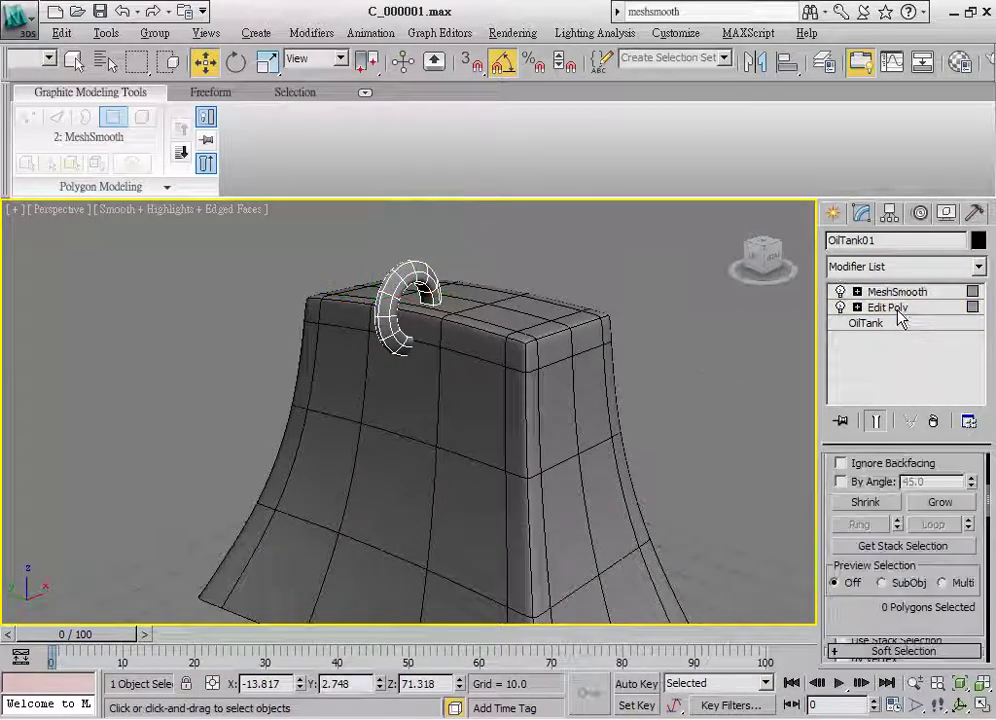
pyautogui.click(854, 289)
# Step: Orbit around the ring and body, then isolate the ring again on its own
pyautogui.click(676, 338)
pyautogui.keyDown('alt'); pyautogui.moveTo(454, 365); pyautogui.dragTo(427, 420, button='middle'); pyautogui.keyUp('alt')
pyautogui.click(366, 321)
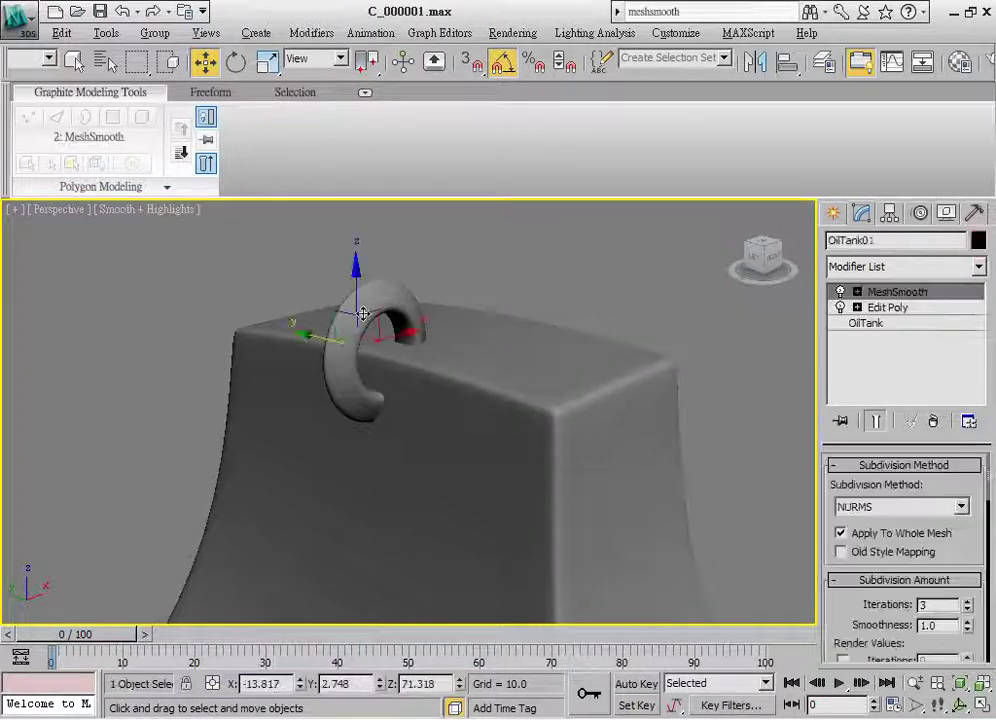
pyautogui.rightClick(363, 315)
pyautogui.click(442, 101)
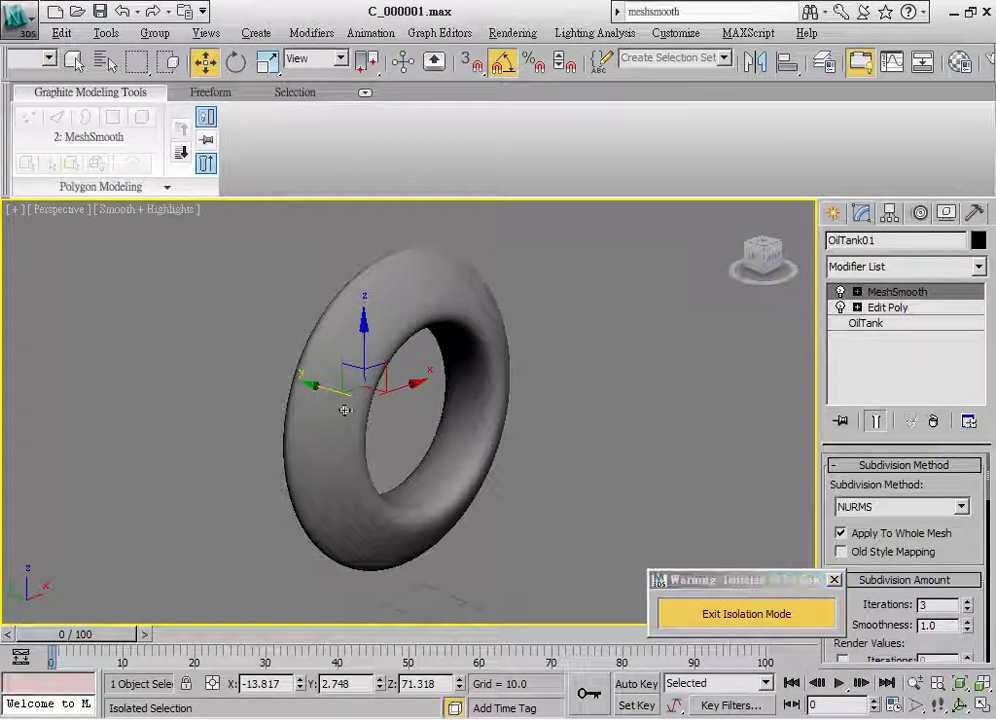
# Step: Shift-drag the ring to create an instanced copy, OilTank02
pyautogui.keyDown('shift'); pyautogui.moveTo(323, 389); pyautogui.dragTo(490, 440); pyautogui.keyUp('shift')
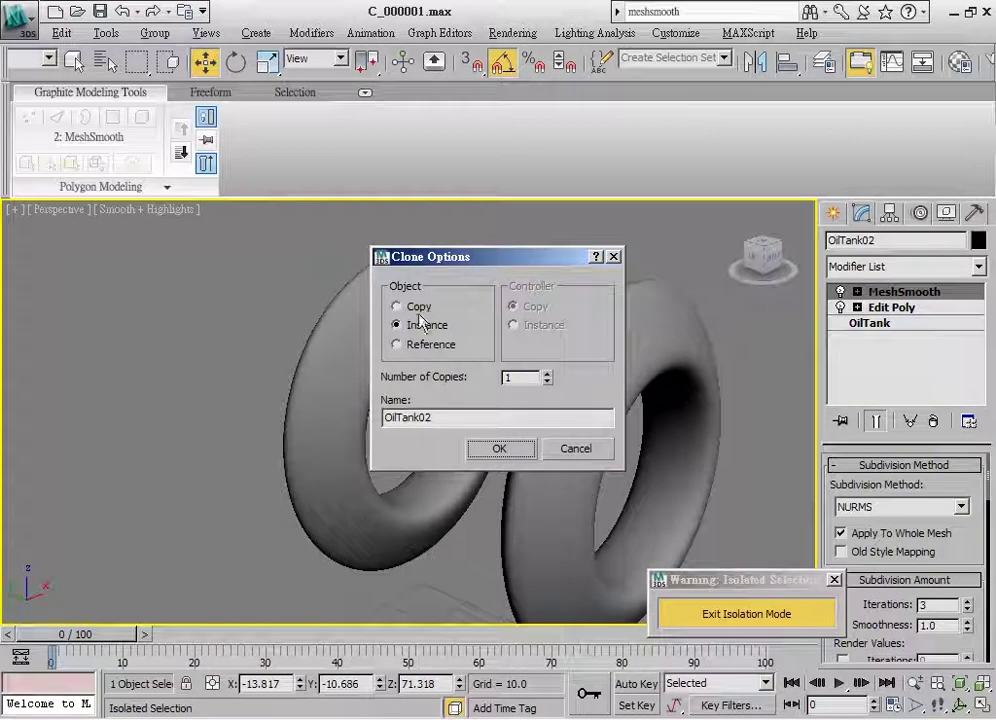
pyautogui.click(500, 449)
pyautogui.click(438, 318)
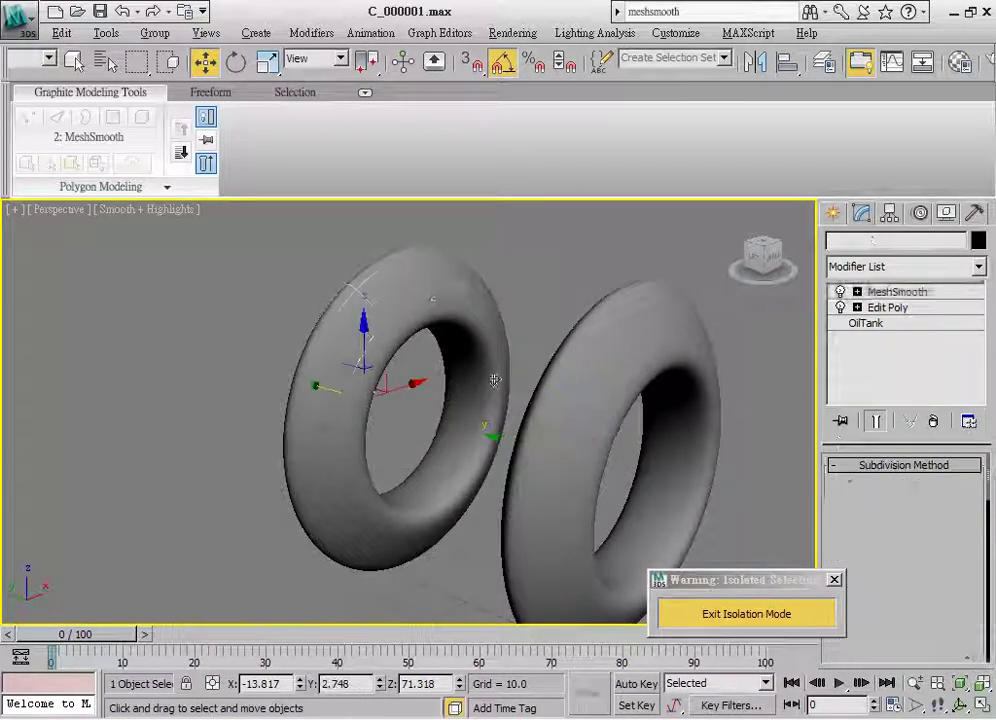
pyautogui.press('F4')
pyautogui.scroll(2, 525, 411)
pyautogui.scroll(3, 524, 412)
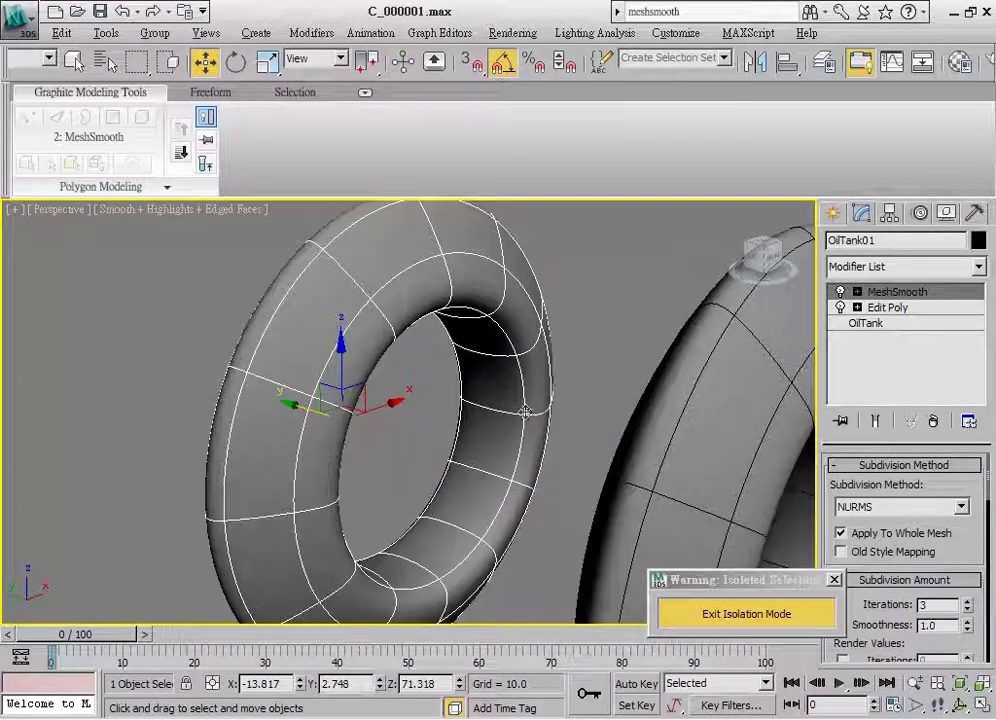
# Step: Select OilTank02 and move it farther to the right of the original ring
pyautogui.click(885, 307)
pyautogui.scroll(2, 571, 404)
pyautogui.scroll(2, 571, 398)
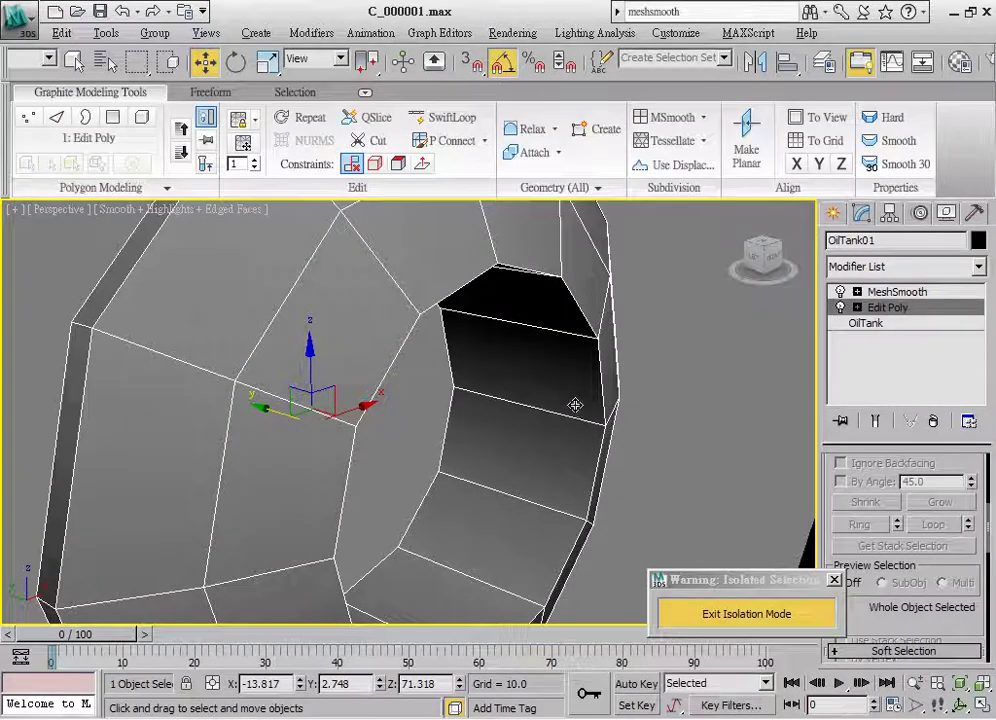
pyautogui.scroll(1, 560, 400)
pyautogui.keyDown('alt'); pyautogui.moveTo(560, 400); pyautogui.dragTo(521, 357, button='middle'); pyautogui.keyUp('alt')
pyautogui.click(659, 436)
pyautogui.scroll(-3, 620, 410)
pyautogui.scroll(-3, 498, 430)
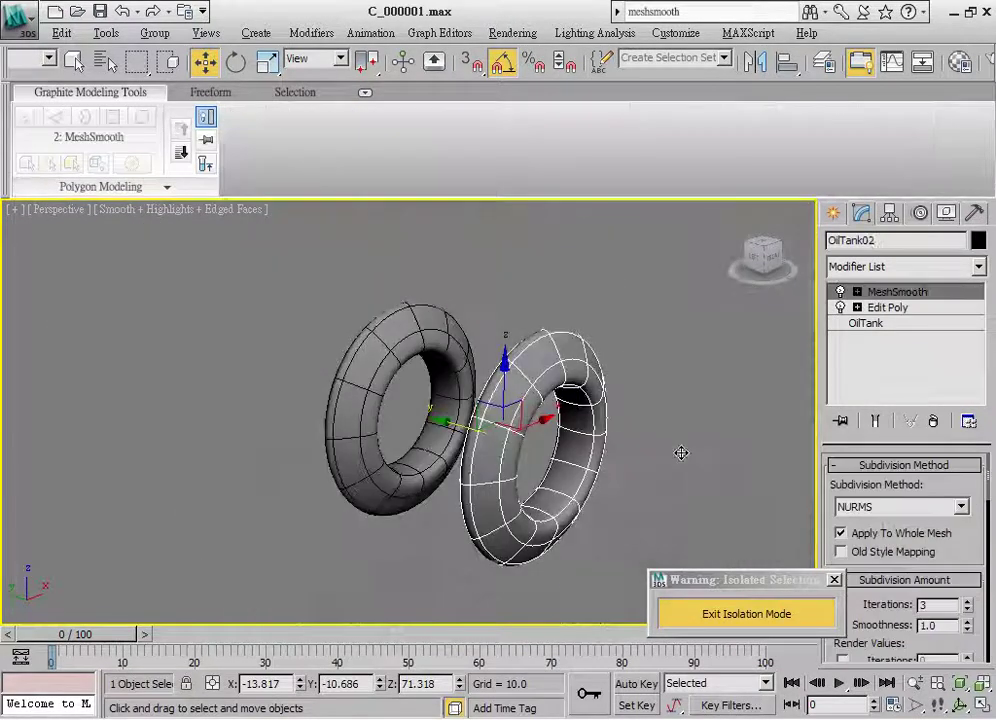
pyautogui.moveTo(463, 427); pyautogui.dragTo(463, 399)
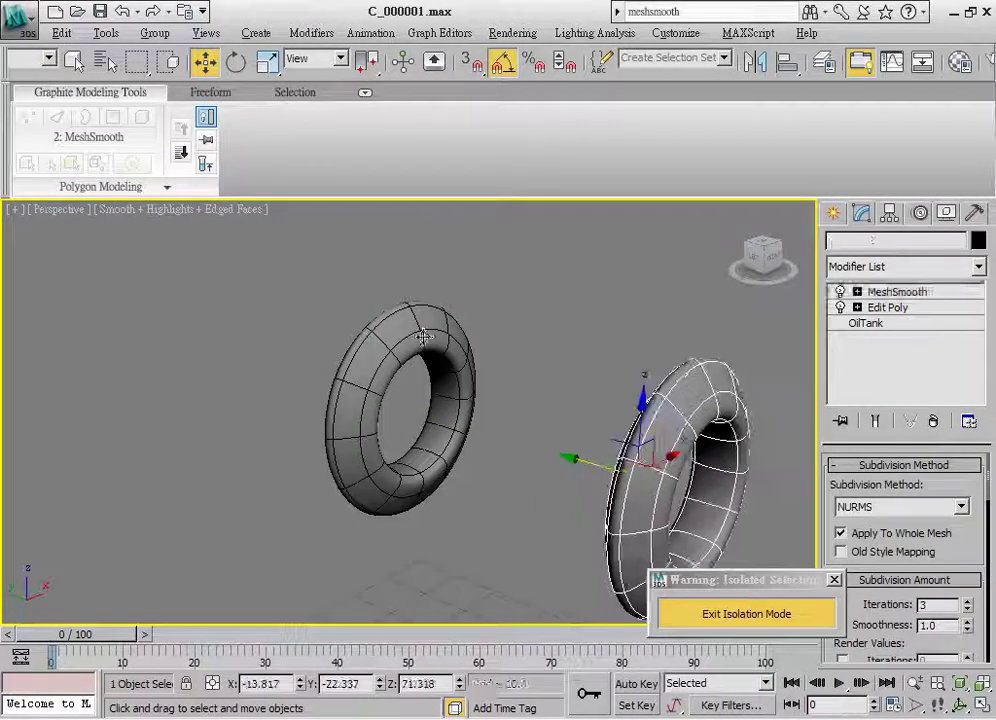
# Step: Pan back to OilTank01 and select its Edit Poly level
pyautogui.scroll(5, 423, 338)
pyautogui.moveTo(684, 330); pyautogui.dragTo(572, 414, button='middle')
pyautogui.scroll(-2, 572, 414)
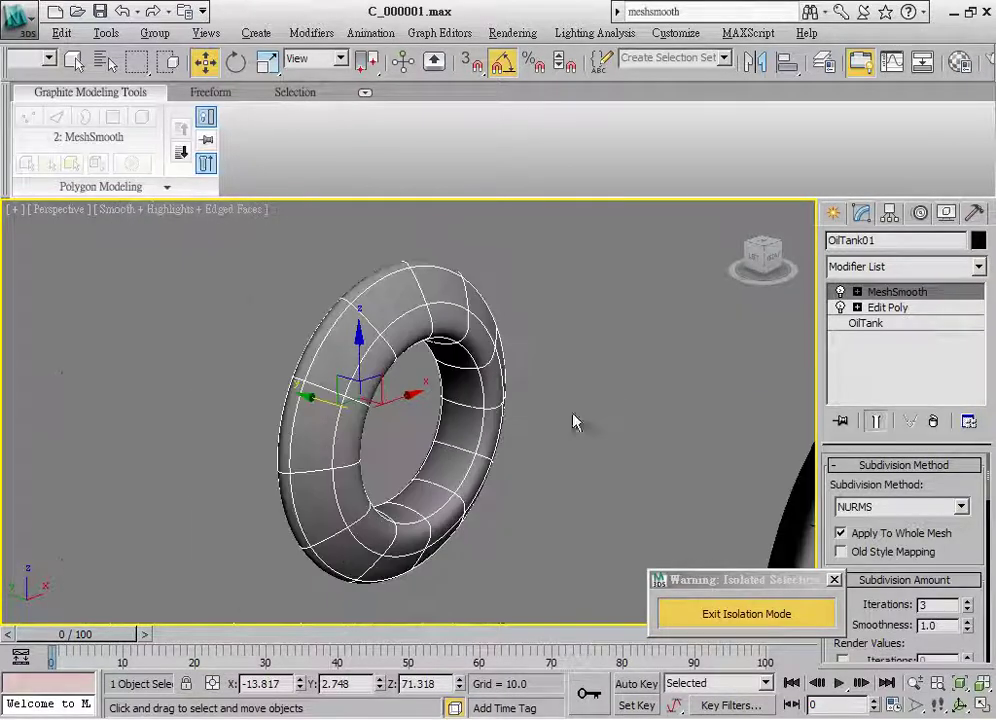
pyautogui.click(887, 307)
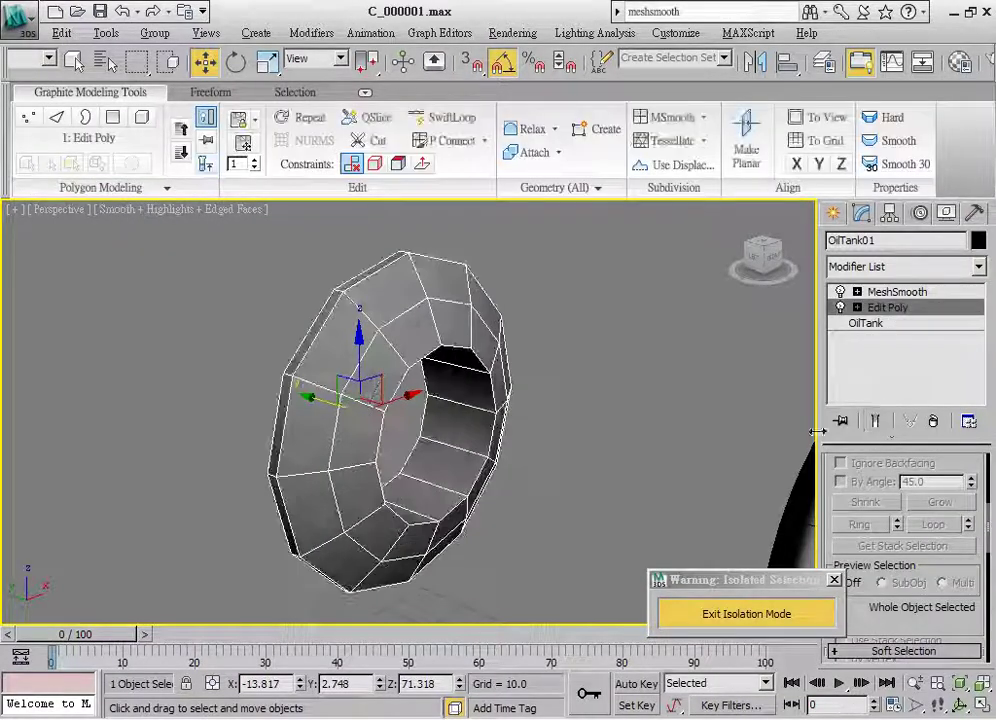
# Step: Insert a SwiftLoop edge loop around the ring's inner hole and preview the smoothed result
pyautogui.click(449, 118)
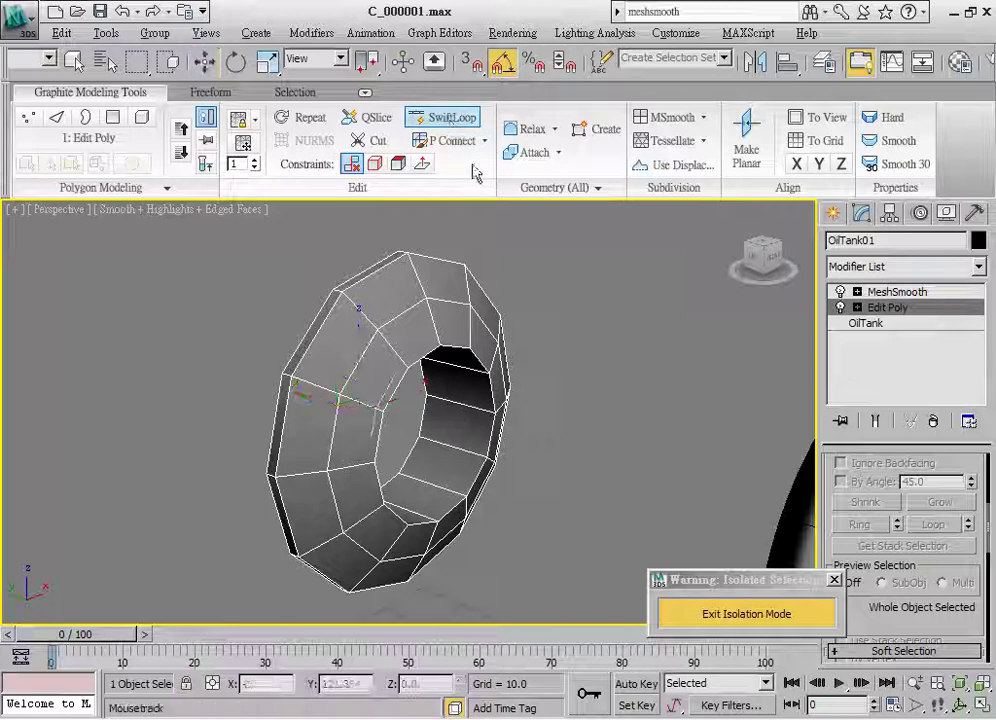
pyautogui.scroll(2, 400, 330)
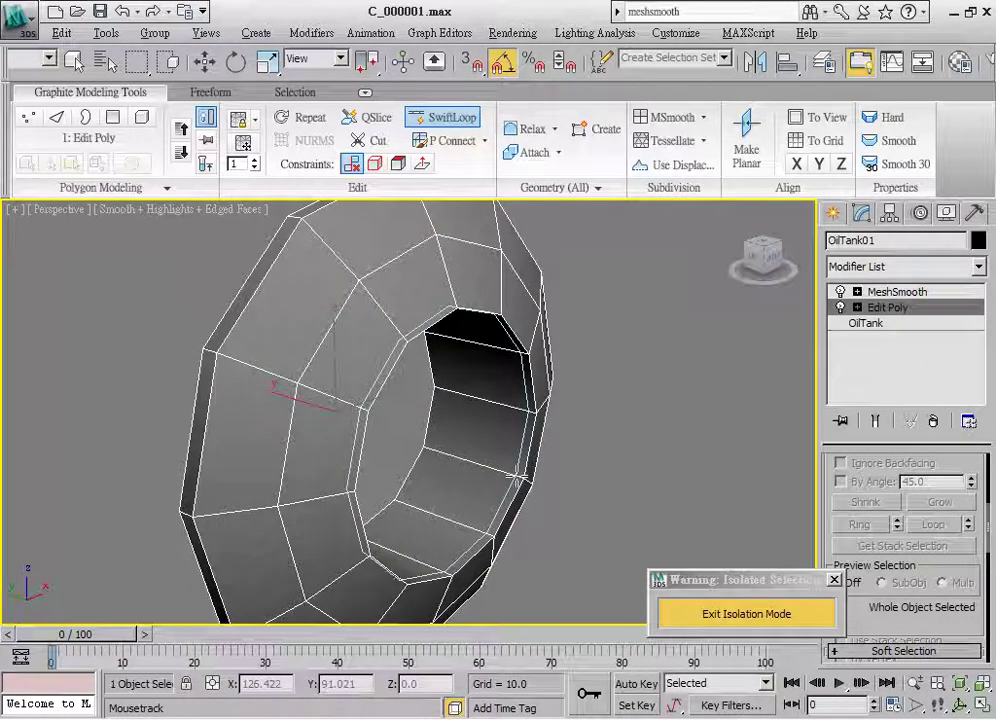
pyautogui.click(519, 478)
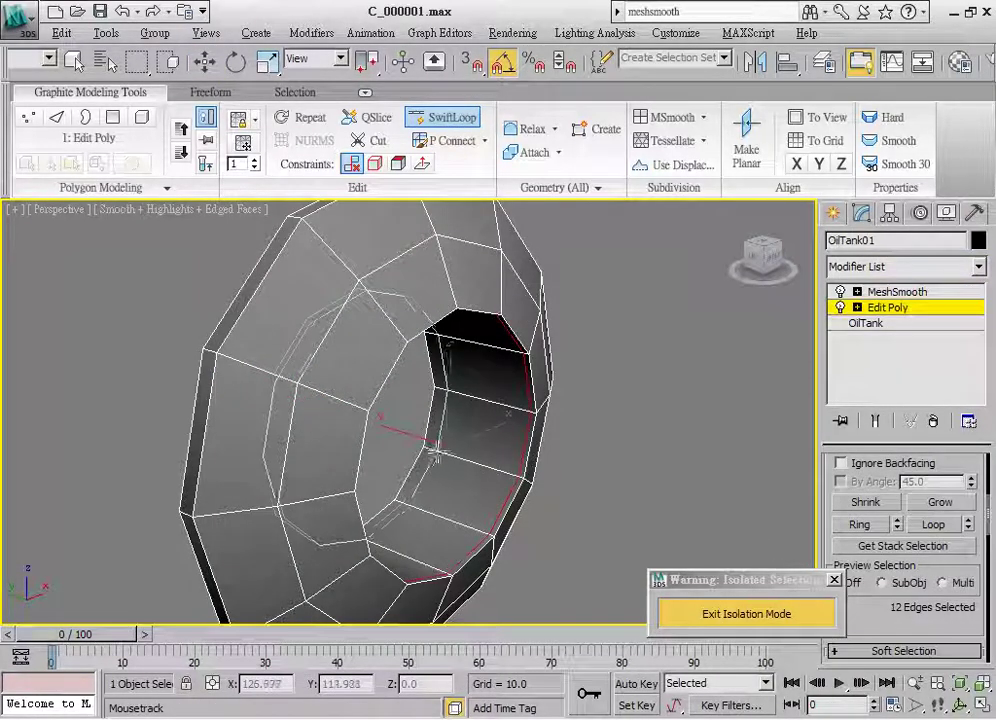
pyautogui.rightClick(474, 511)
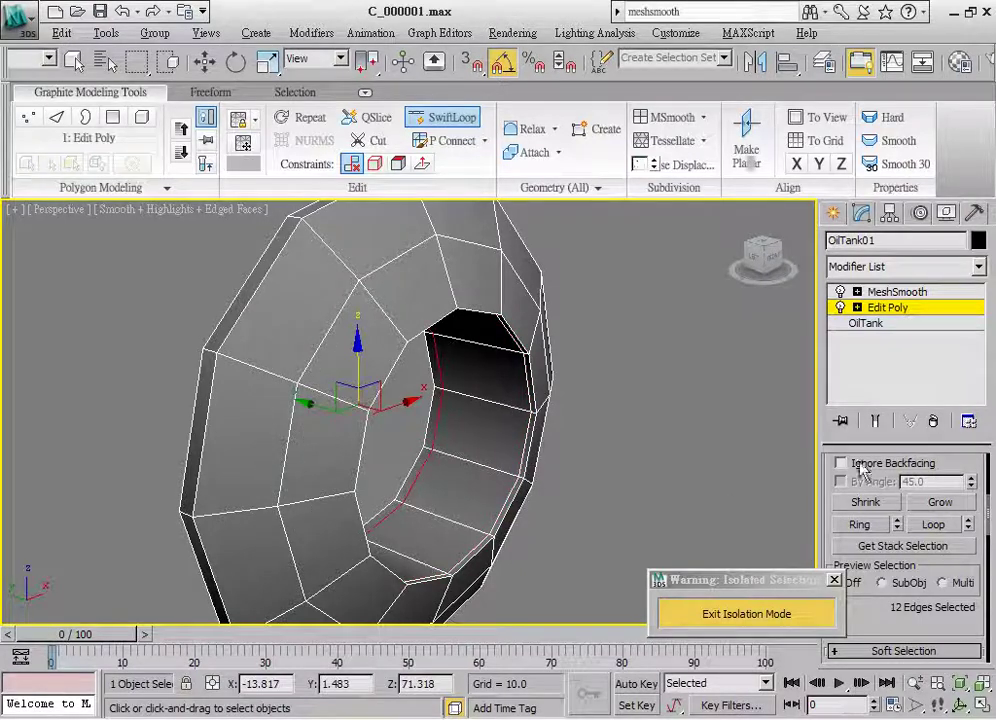
pyautogui.click(875, 421)
pyautogui.click(875, 423)
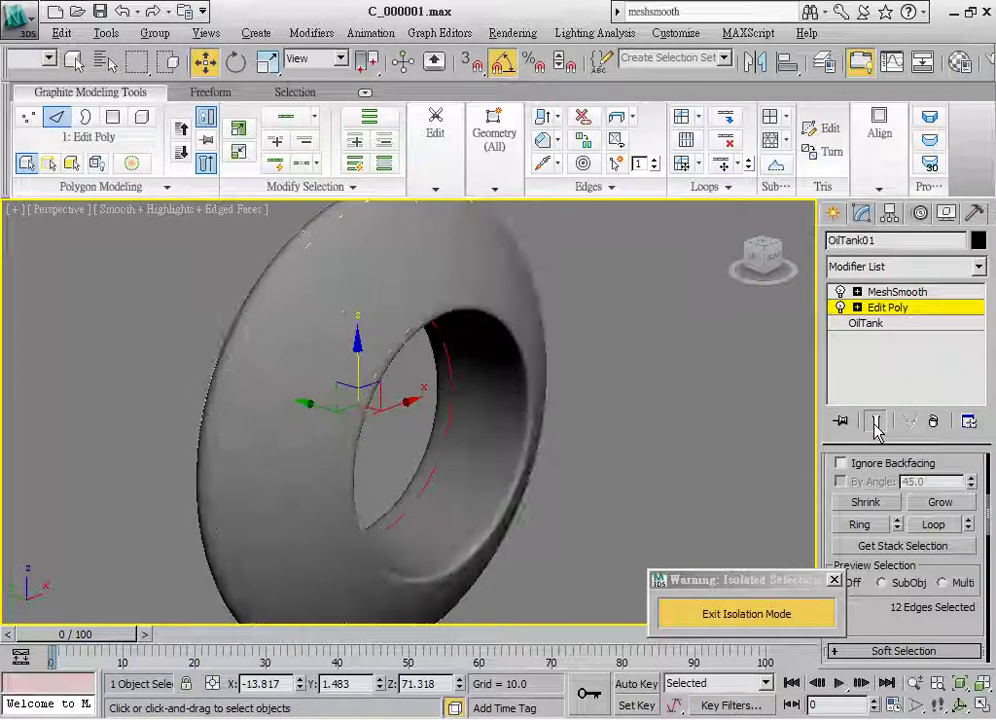
pyautogui.click(876, 425)
pyautogui.click(875, 423)
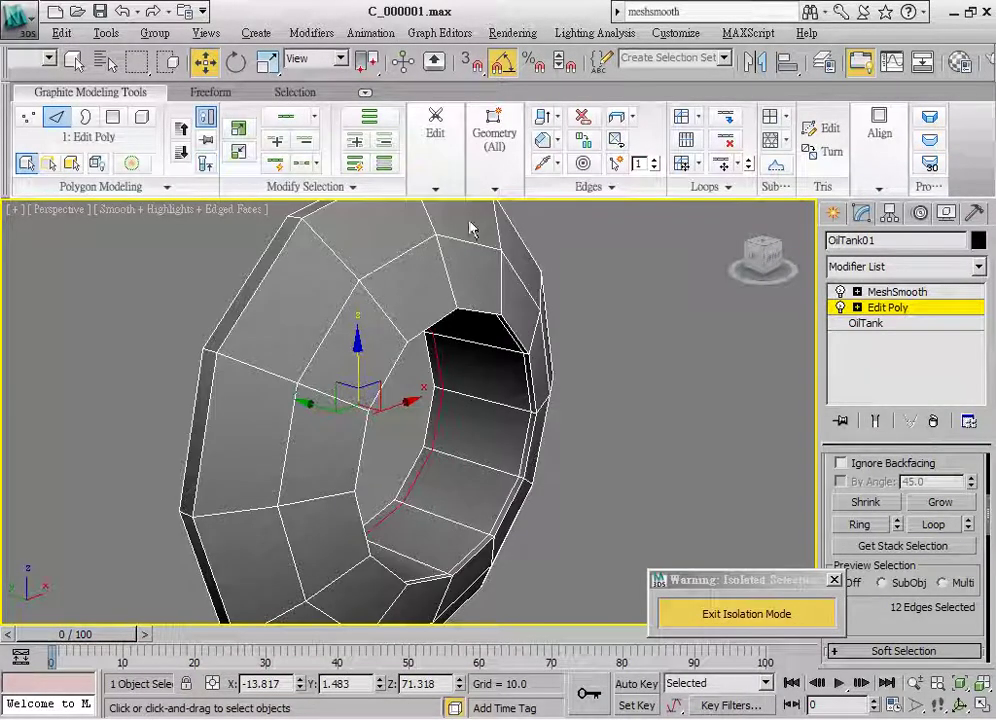
# Step: Resume SwiftLoop from the ring's other side and recheck the smoothed preview
pyautogui.click(435, 140)
pyautogui.click(603, 221)
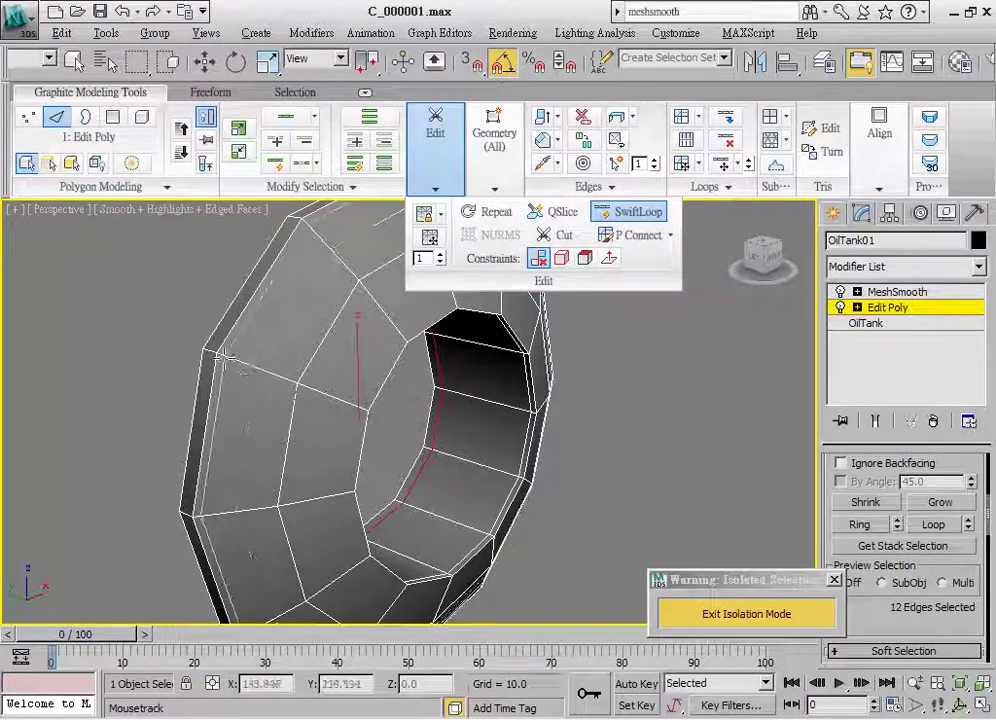
pyautogui.moveTo(220, 357)
pyautogui.keyDown('alt'); pyautogui.mouseDown(button='middle')
pyautogui.moveTo(427, 428)
pyautogui.moveTo(422, 416)
pyautogui.mouseUp(button='middle'); pyautogui.keyUp('alt')
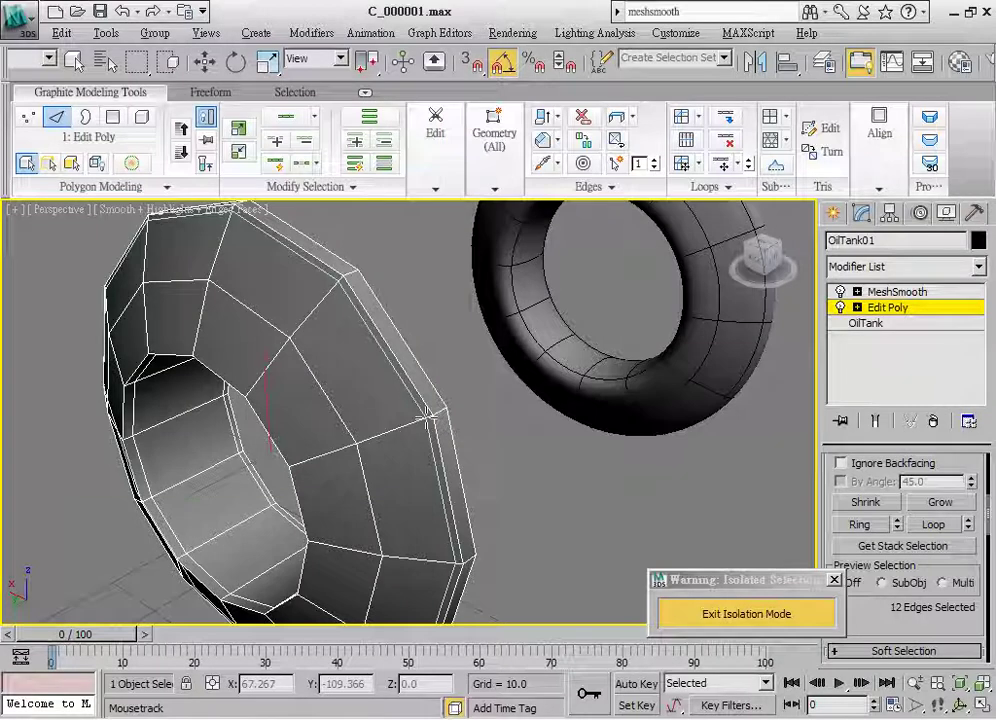
pyautogui.press('w')
pyautogui.click(878, 424)
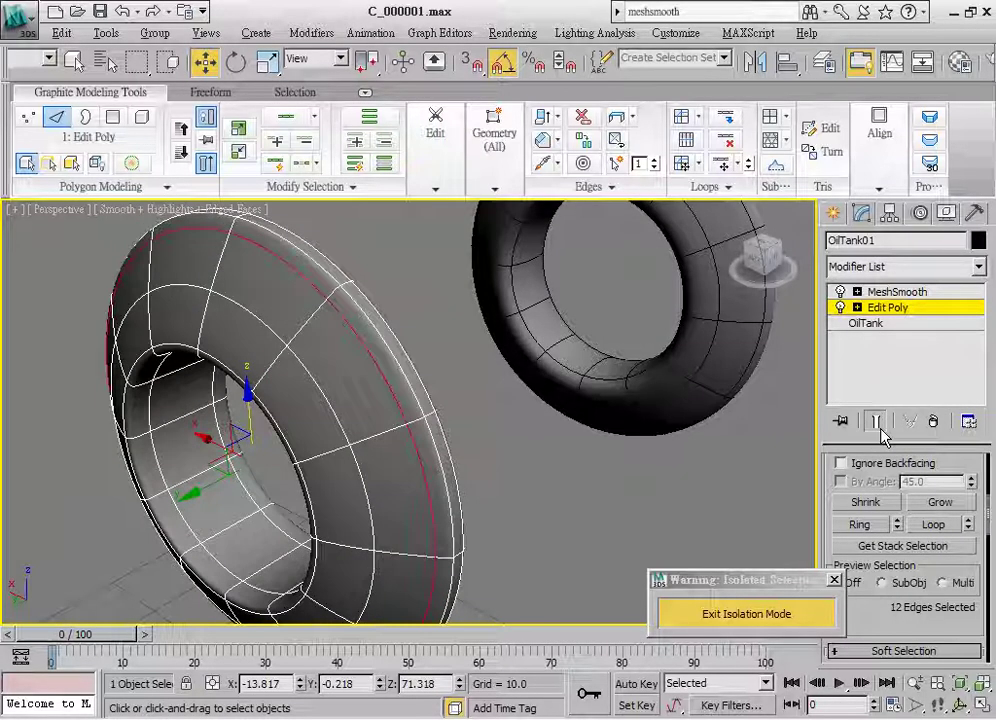
pyautogui.click(878, 424)
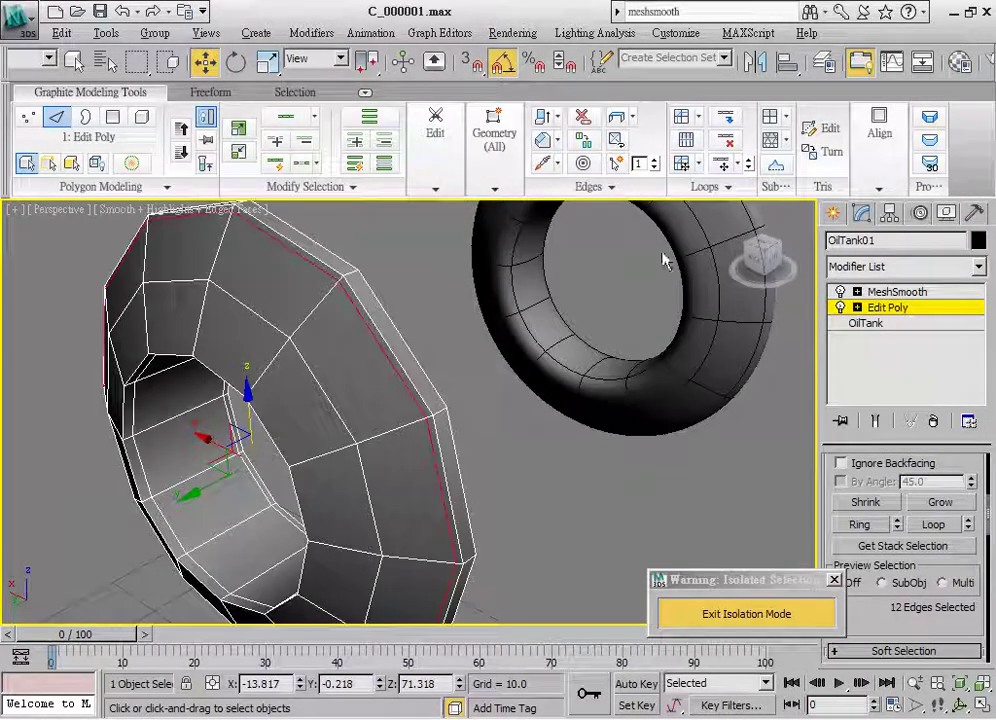
# Step: Add an edge loop near the outer rim and show the smoothed end result on both rings
pyautogui.click(452, 188)
pyautogui.keyDown('alt'); pyautogui.moveTo(480, 393); pyautogui.dragTo(354, 415, button='middle'); pyautogui.keyUp('alt')
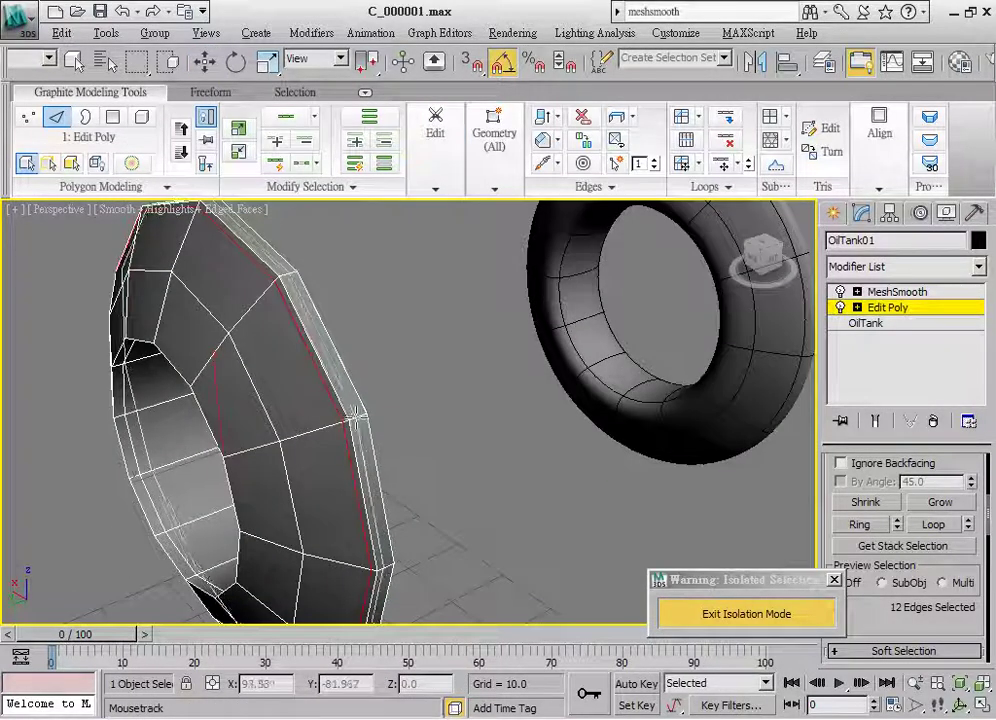
pyautogui.scroll(3, 354, 416)
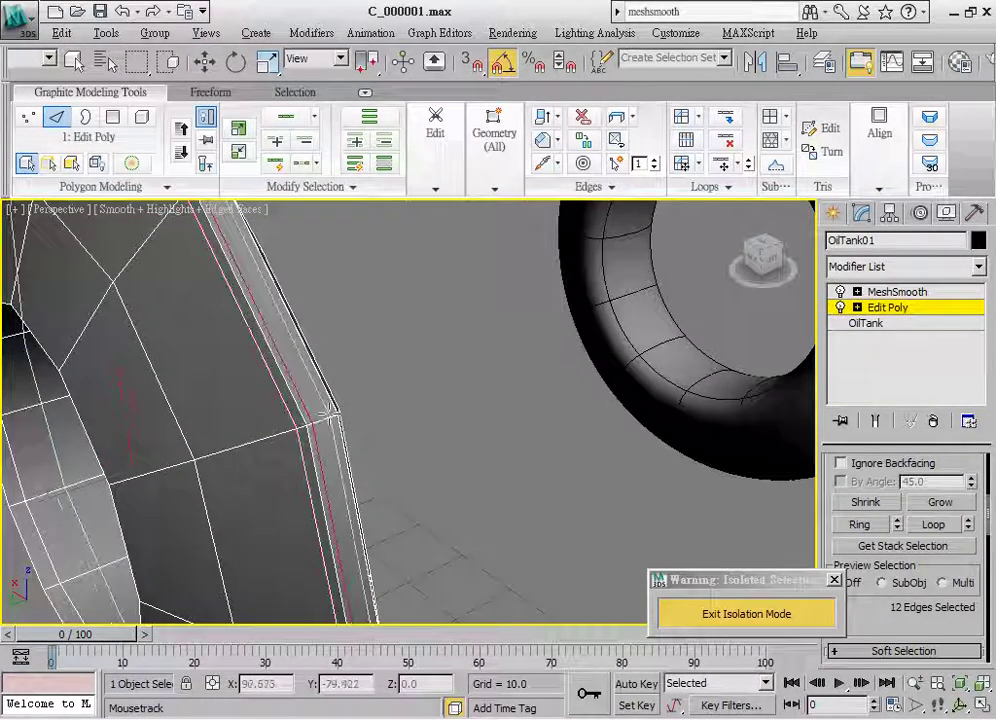
pyautogui.press('w')
pyautogui.scroll(-3, 425, 424)
pyautogui.click(875, 421)
pyautogui.scroll(-3, 538, 451)
pyautogui.moveTo(474, 451)
pyautogui.keyDown('alt'); pyautogui.mouseDown(button='middle')
pyautogui.moveTo(516, 442)
pyautogui.moveTo(578, 462)
pyautogui.moveTo(467, 440)
pyautogui.moveTo(449, 393)
pyautogui.moveTo(456, 407)
pyautogui.moveTo(418, 407)
pyautogui.moveTo(583, 284)
pyautogui.mouseUp(button='middle'); pyautogui.keyUp('alt')
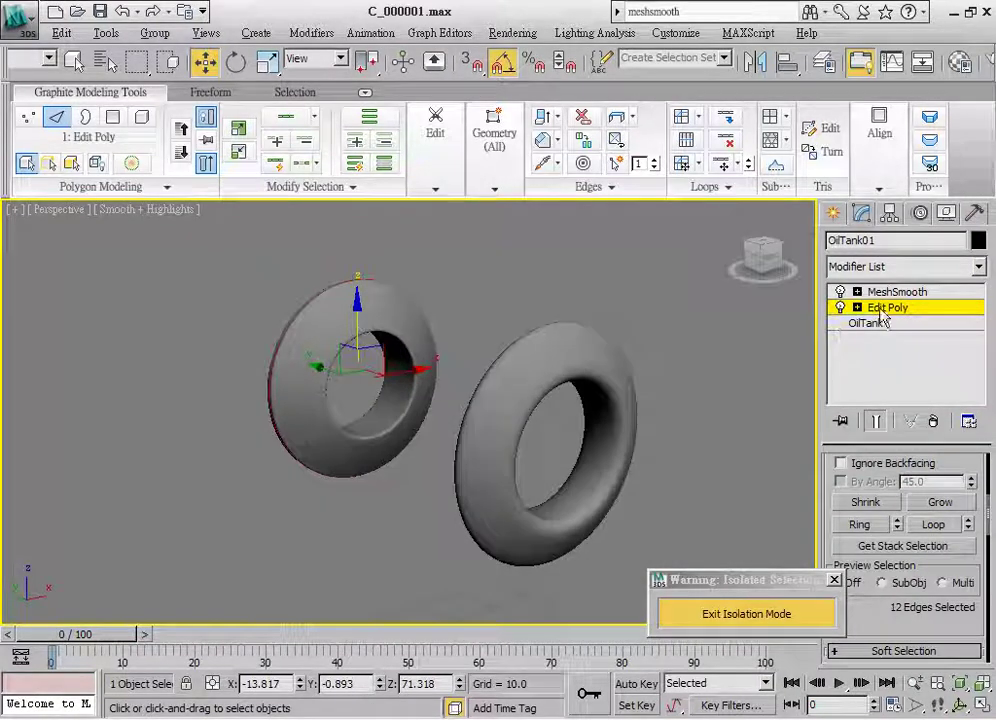
# Step: Exit isolation to show the whole weight and select the ring with edged faces displayed
pyautogui.click(680, 365)
pyautogui.moveTo(527, 373)
pyautogui.keyDown('alt'); pyautogui.mouseDown(button='middle')
pyautogui.moveTo(740, 388)
pyautogui.moveTo(545, 387)
pyautogui.mouseUp(button='middle'); pyautogui.keyUp('alt')
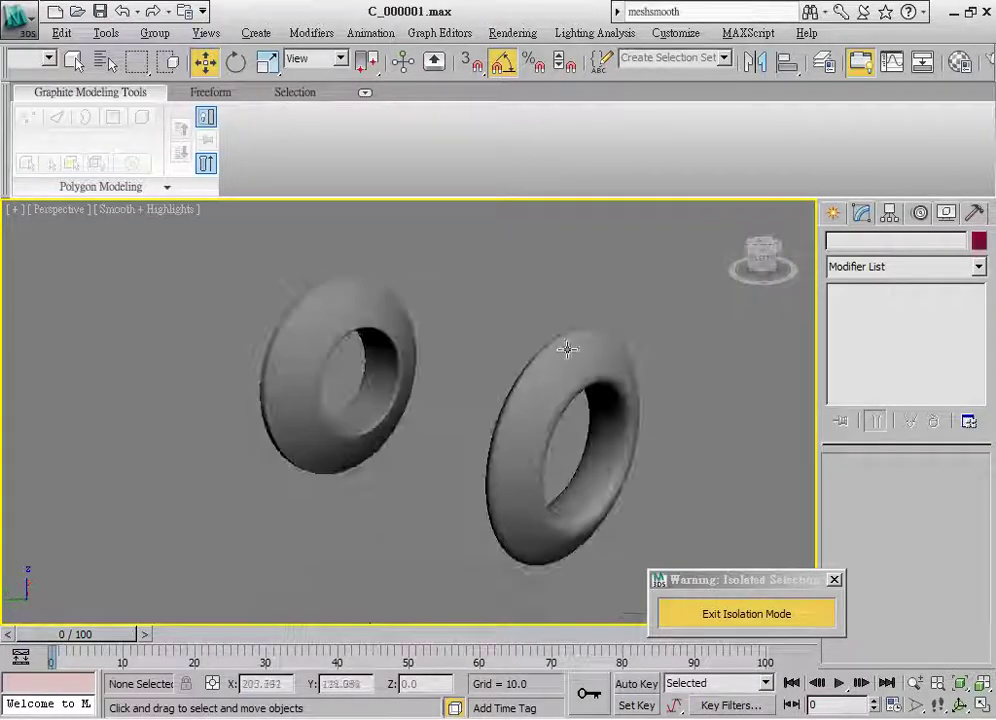
pyautogui.click(747, 614)
pyautogui.click(567, 360)
pyautogui.click(382, 304)
pyautogui.scroll(3, 400, 338)
pyautogui.press('F4')
pyautogui.moveTo(400, 338)
pyautogui.keyDown('alt'); pyautogui.mouseDown(button='middle')
pyautogui.moveTo(367, 429)
pyautogui.moveTo(430, 430)
pyautogui.mouseUp(button='middle'); pyautogui.keyUp('alt')
pyautogui.scroll(-2, 430, 430)
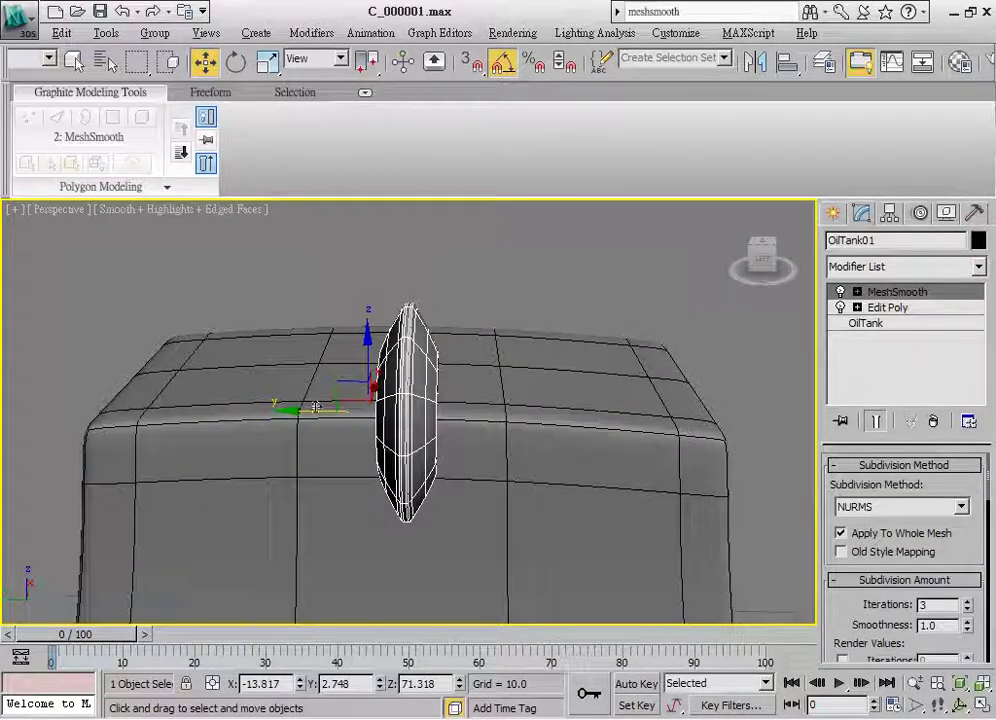
# Step: Clone the ring to the left, shrink the copy slightly and slide it along Y
pyautogui.keyDown('shift'); pyautogui.moveTo(316, 407); pyautogui.dragTo(206, 409); pyautogui.keyUp('shift')
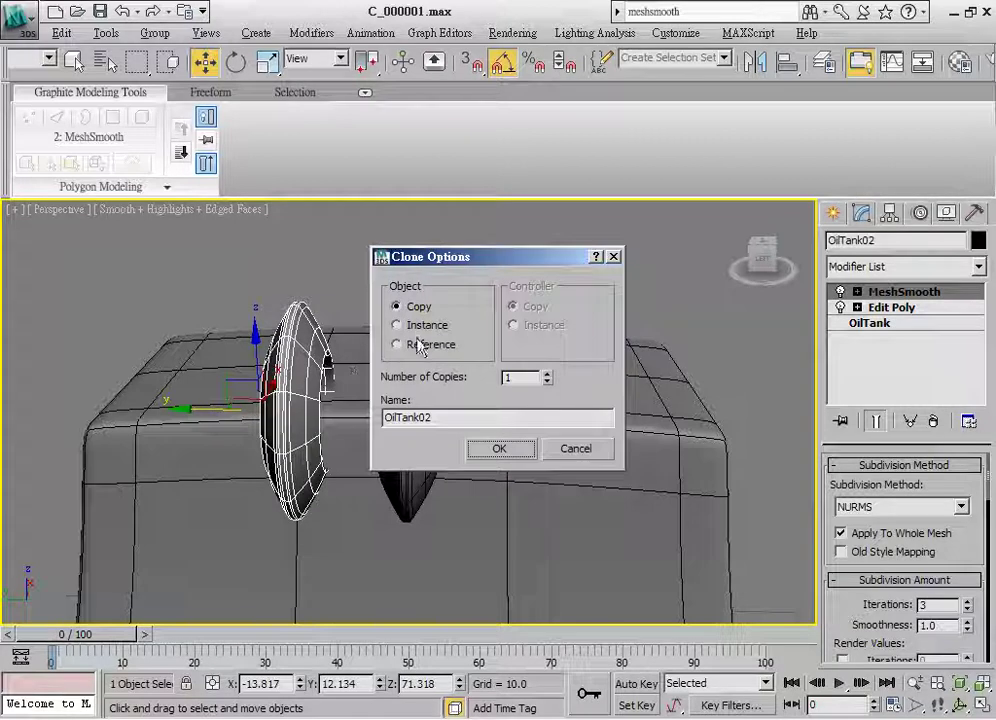
pyautogui.click(503, 452)
pyautogui.press('r')
pyautogui.press('r')
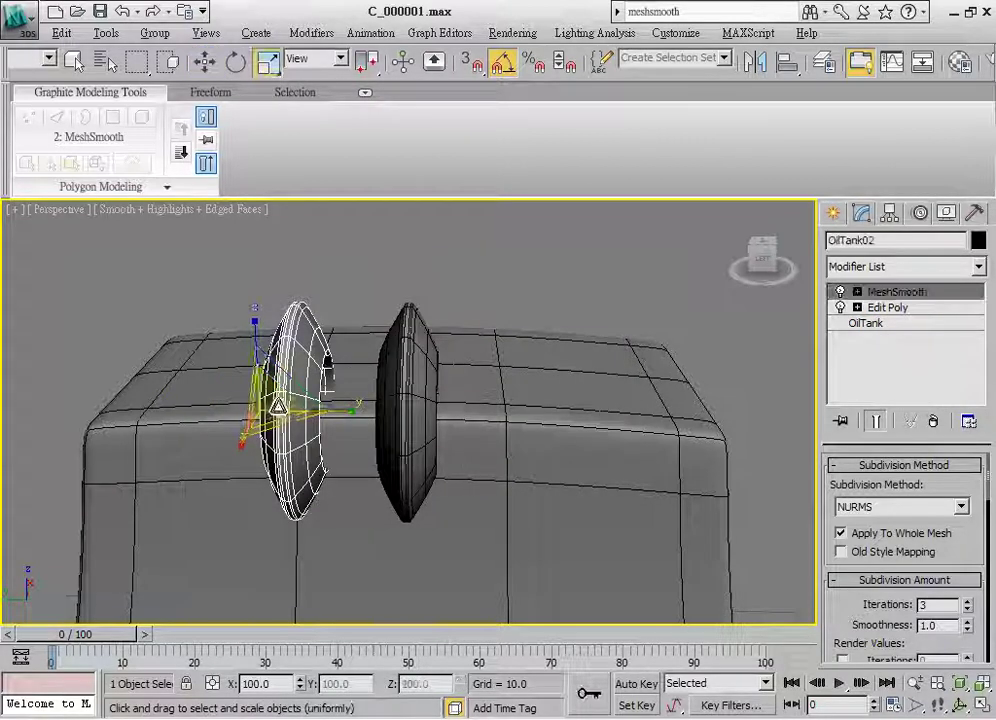
pyautogui.moveTo(278, 413); pyautogui.dragTo(268, 420)
pyautogui.press('w')
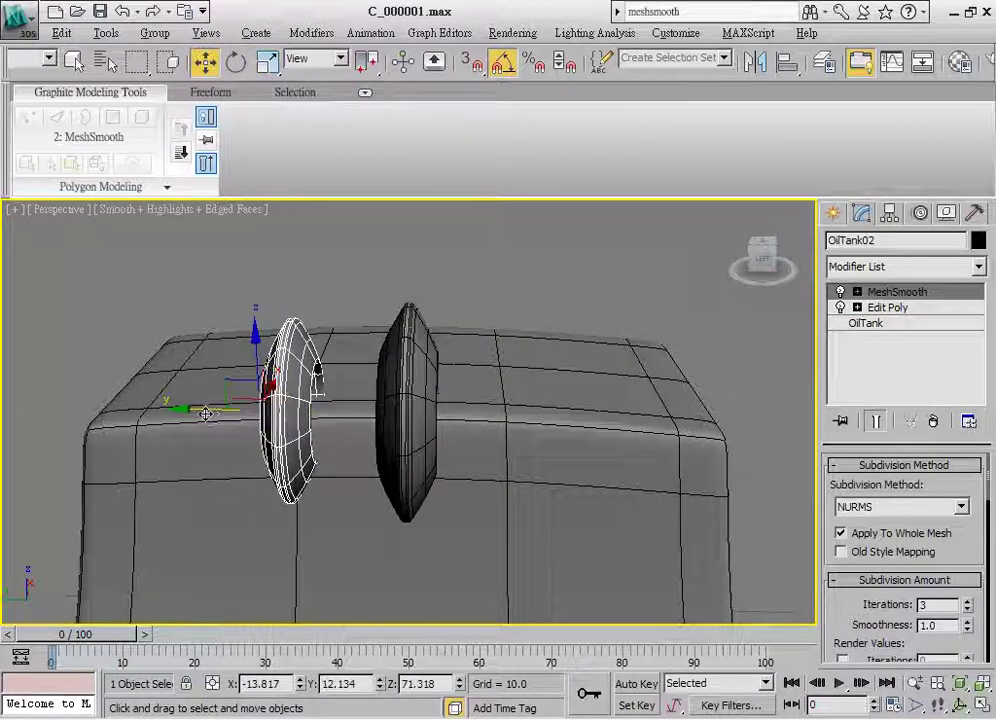
pyautogui.moveTo(206, 411); pyautogui.dragTo(219, 413)
pyautogui.keyDown('alt'); pyautogui.moveTo(219, 413); pyautogui.dragTo(260, 405, button='middle'); pyautogui.keyUp('alt')
# Step: Rotate the copied ring around Z and tilt it slightly around X
pyautogui.press('e')
pyautogui.moveTo(265, 420); pyautogui.dragTo(297, 423)
pyautogui.moveTo(322, 531); pyautogui.dragTo(324, 532)
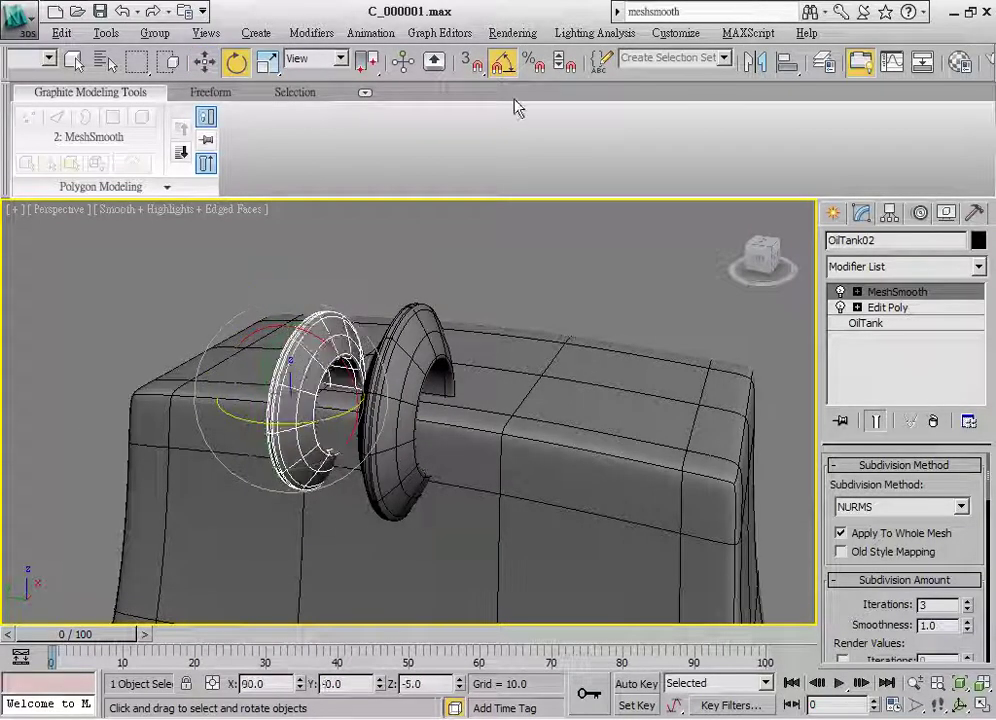
pyautogui.keyDown('alt'); pyautogui.moveTo(520, 300); pyautogui.dragTo(606, 205, button='middle'); pyautogui.keyUp('alt')
pyautogui.moveTo(334, 356)
pyautogui.mouseDown()
pyautogui.moveTo(293, 418)
pyautogui.moveTo(241, 410)
pyautogui.moveTo(447, 433)
pyautogui.mouseUp()
pyautogui.press('w')
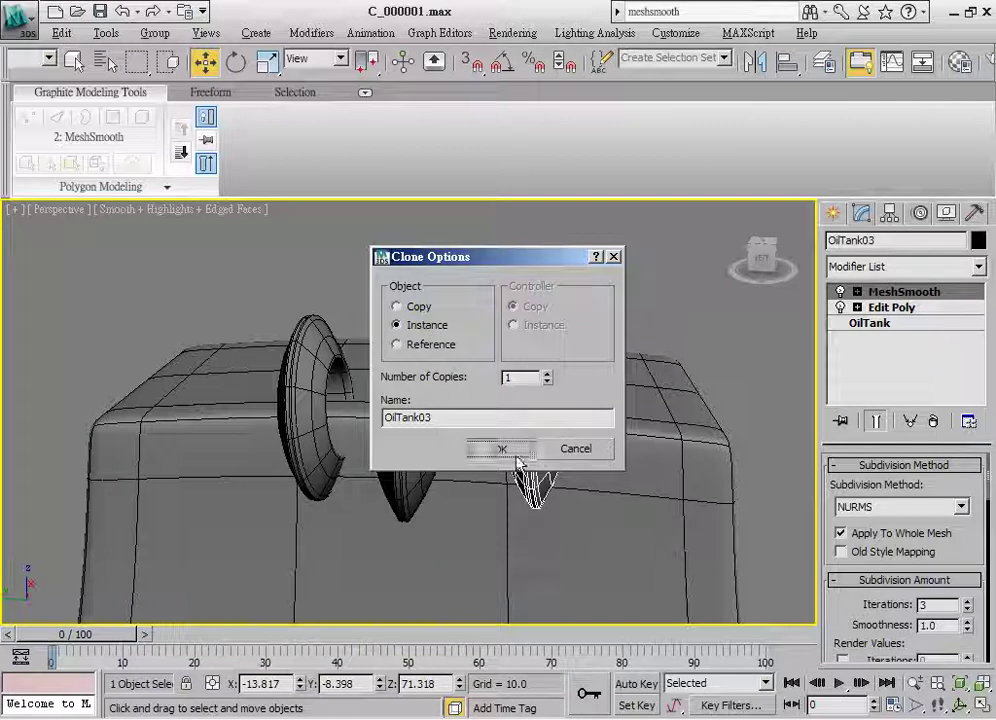
# Step: Confirm another instanced ring copy and tilt it into place
pyautogui.press('Return')
pyautogui.press('e')
pyautogui.moveTo(563, 378); pyautogui.dragTo(566, 402)
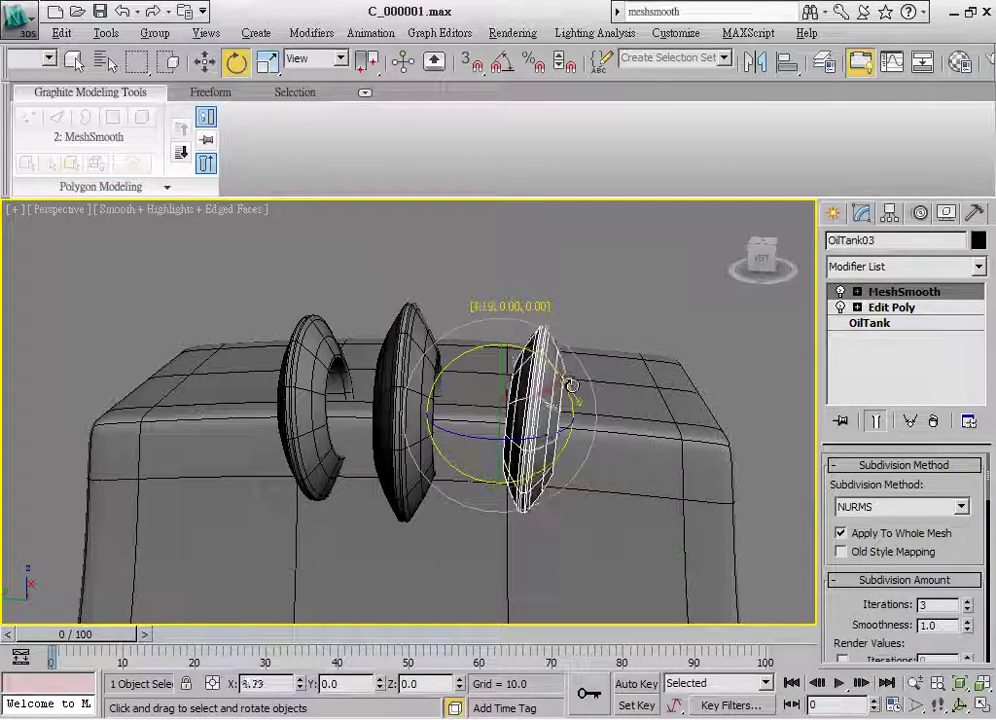
pyautogui.press('w')
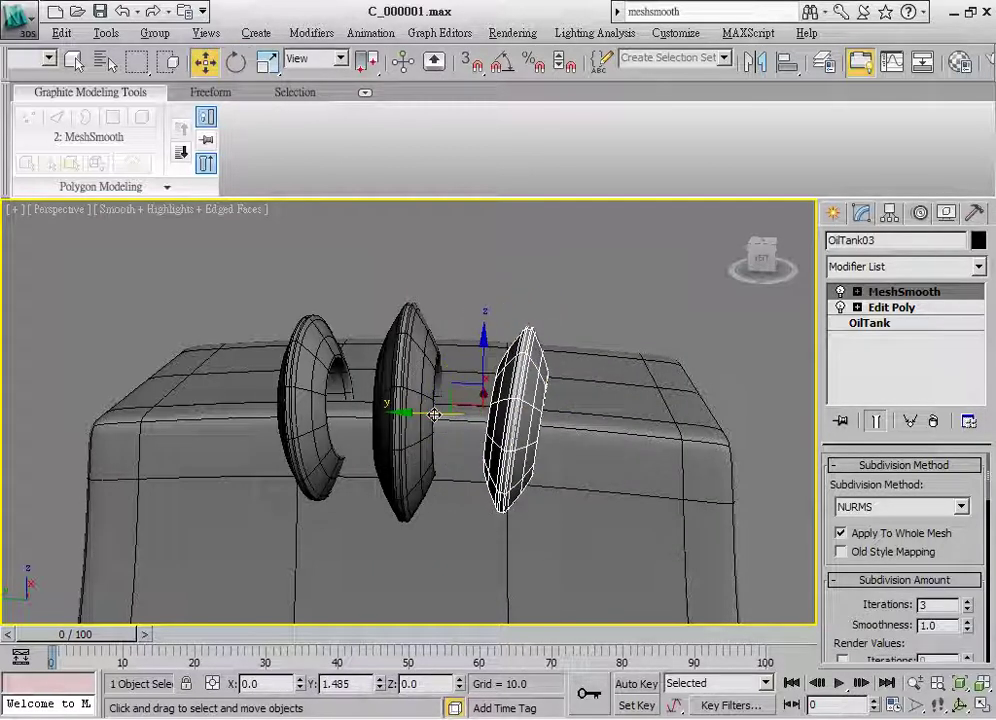
# Step: Deselect and orbit out to check the whole body with its three rings
pyautogui.click(573, 282)
pyautogui.moveTo(573, 282)
pyautogui.keyDown('alt'); pyautogui.mouseDown(button='middle')
pyautogui.moveTo(500, 403)
pyautogui.moveTo(460, 396)
pyautogui.mouseUp(button='middle'); pyautogui.keyUp('alt')
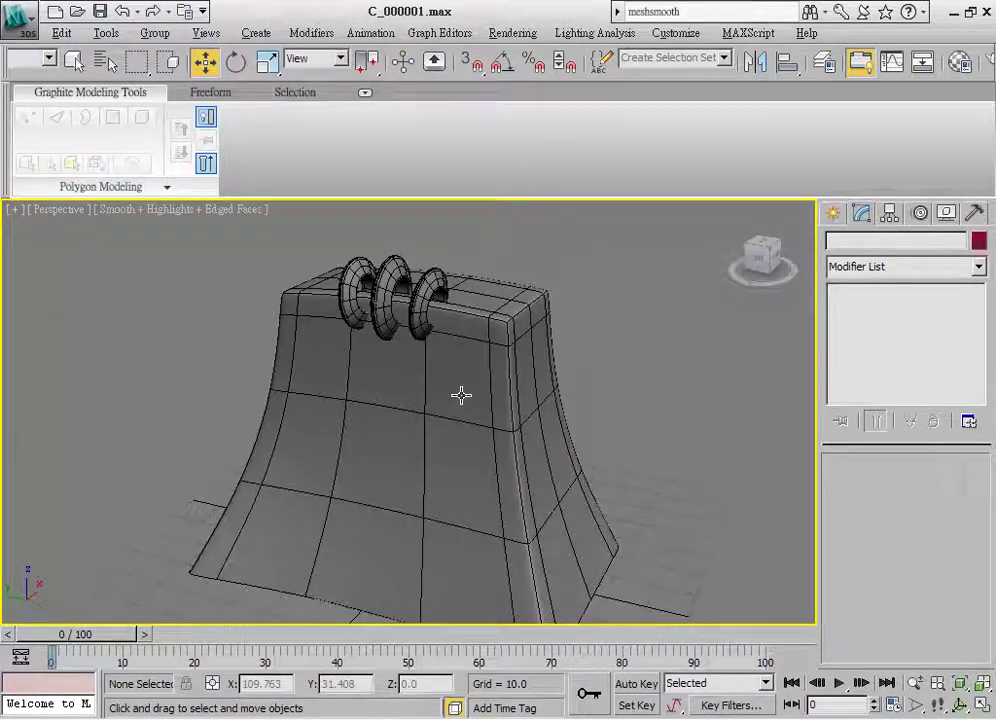
pyautogui.scroll(-2, 462, 400)
pyautogui.scroll(2, 474, 337)
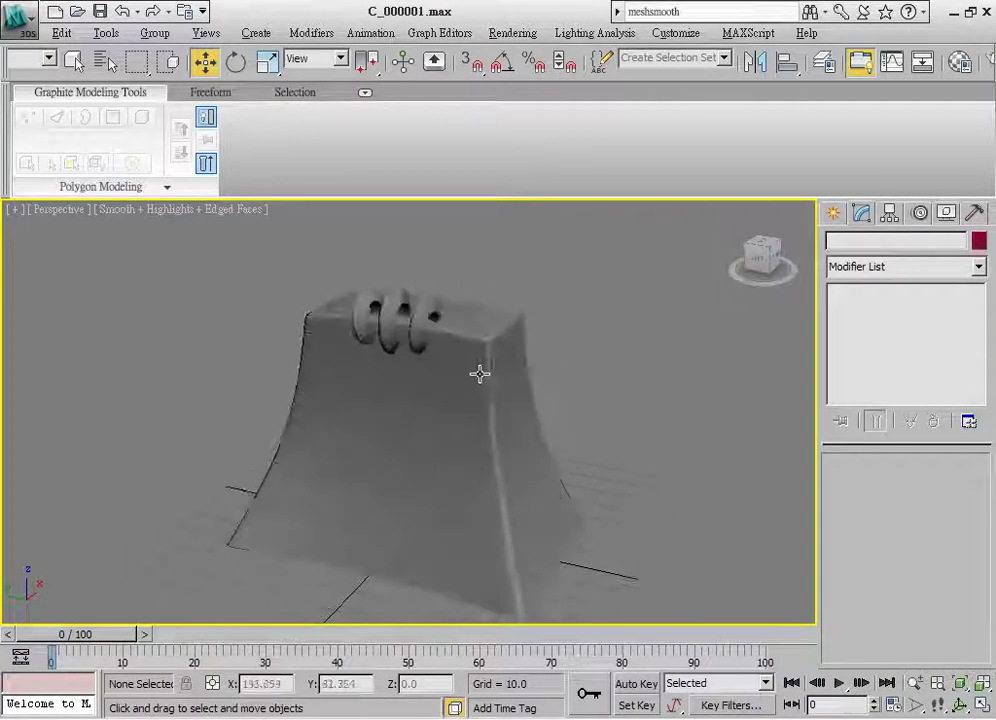
pyautogui.click(832, 213)
# Step: Draw a box in front of the body and shorten its length to 35.53
pyautogui.click(868, 338)
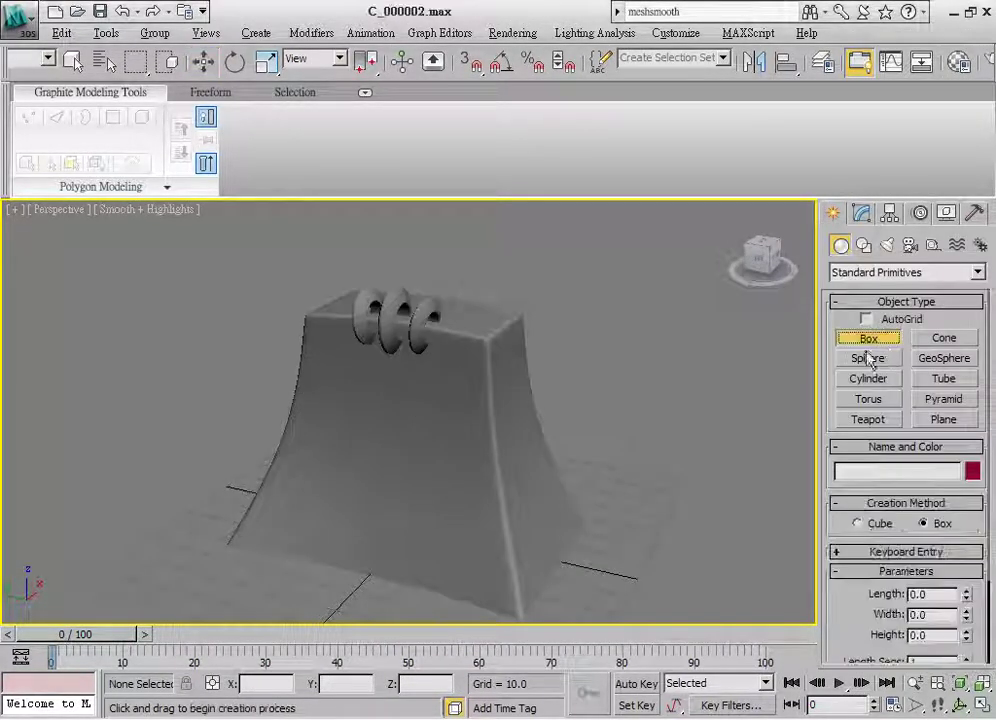
pyautogui.keyDown('alt'); pyautogui.moveTo(538, 520); pyautogui.dragTo(557, 485, button='middle'); pyautogui.keyUp('alt')
pyautogui.moveTo(389, 509); pyautogui.dragTo(481, 573)
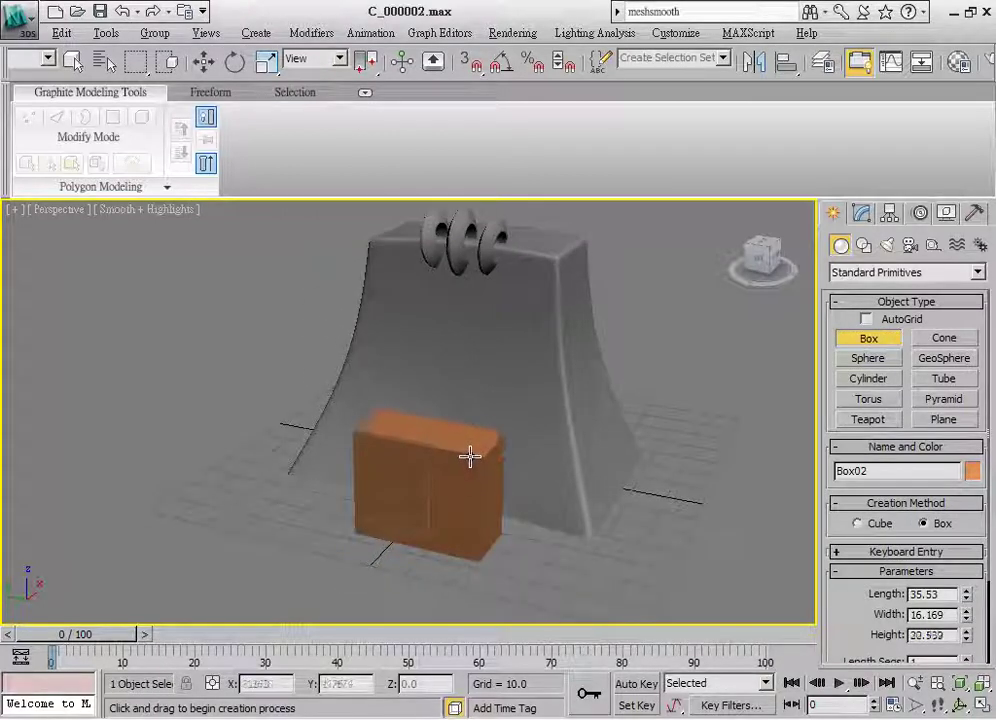
pyautogui.press('w')
pyautogui.press('F4')
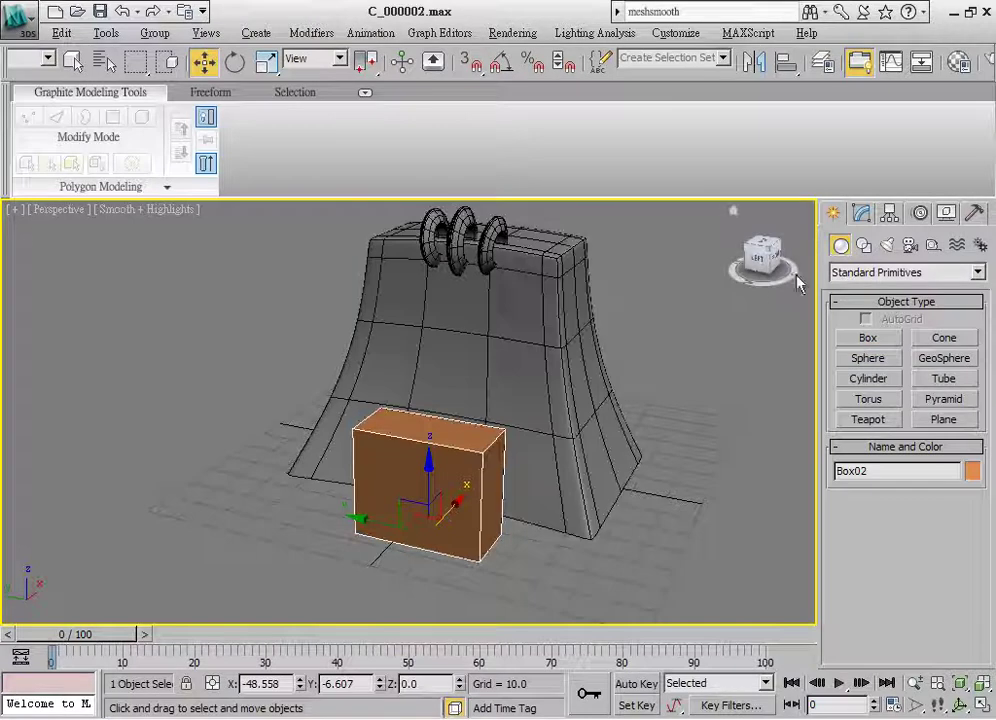
pyautogui.click(861, 213)
pyautogui.moveTo(966, 532); pyautogui.dragTo(964, 553)
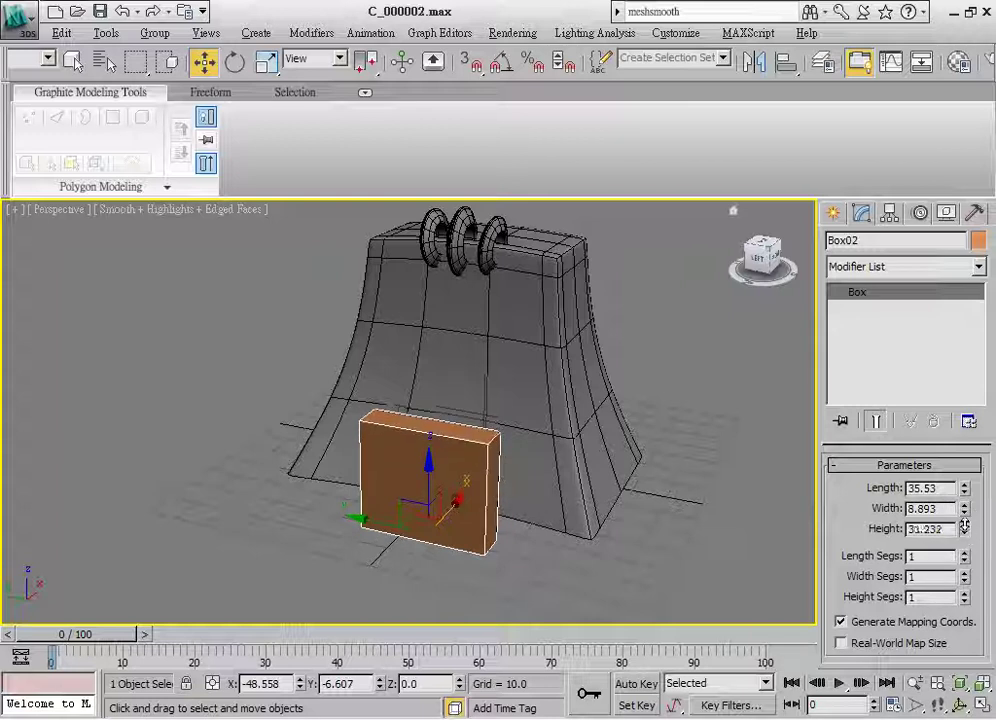
# Step: Centre the box at X 0 and move it against the body's front at mid-height
pyautogui.rightClick(302, 686)
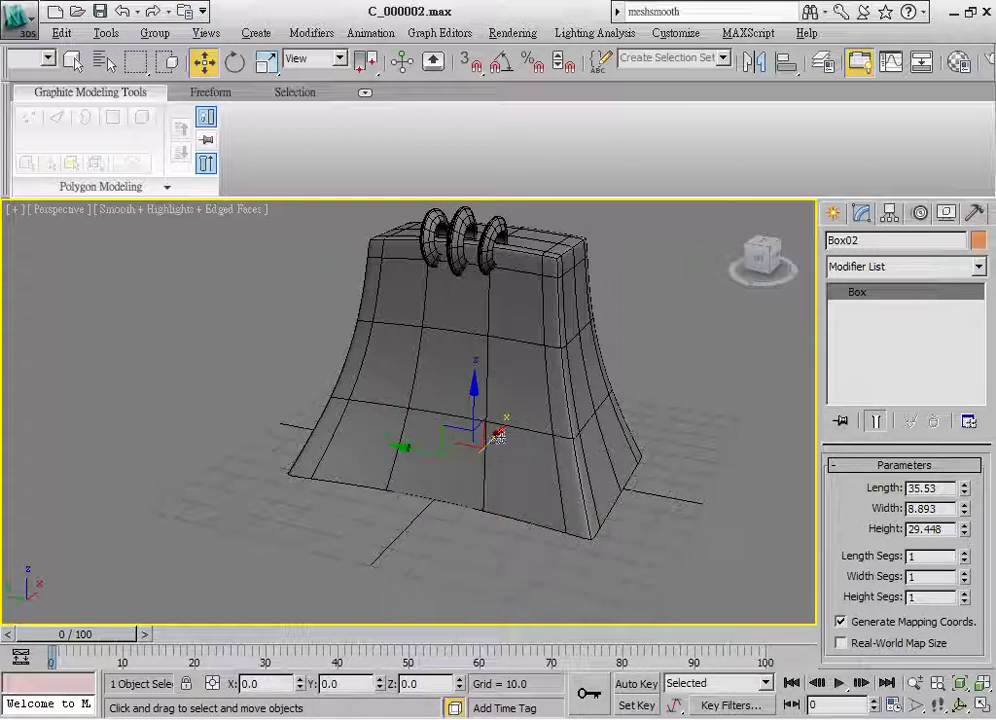
pyautogui.moveTo(478, 456); pyautogui.dragTo(453, 486)
pyautogui.moveTo(421, 442); pyautogui.dragTo(433, 371)
pyautogui.scroll(8, 433, 371)
pyautogui.keyDown('alt'); pyautogui.moveTo(436, 396); pyautogui.dragTo(520, 468, button='middle'); pyautogui.keyUp('alt')
pyautogui.scroll(-4, 515, 470)
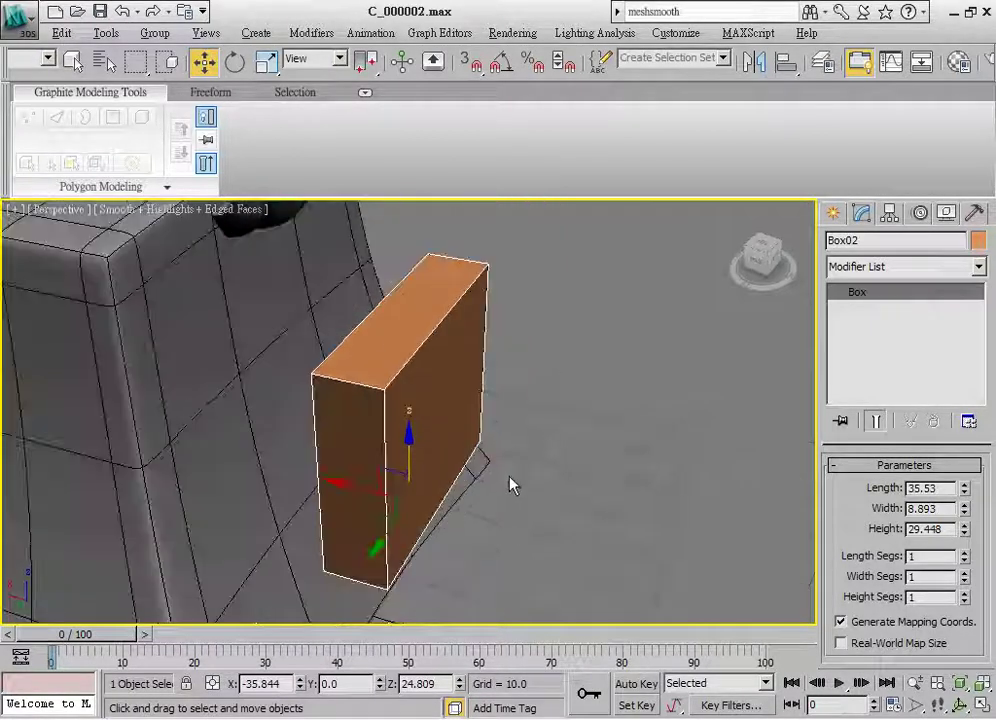
pyautogui.scroll(1, 480, 455)
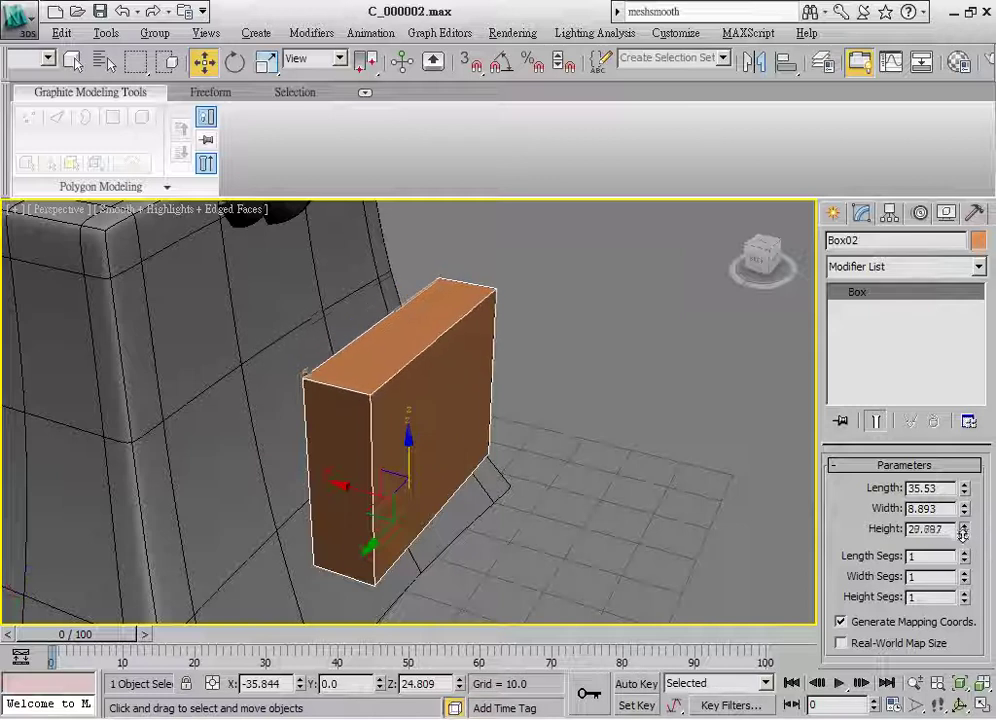
# Step: Reduce the box width to 7.559 and view it from the front
pyautogui.moveTo(966, 517); pyautogui.dragTo(966, 533)
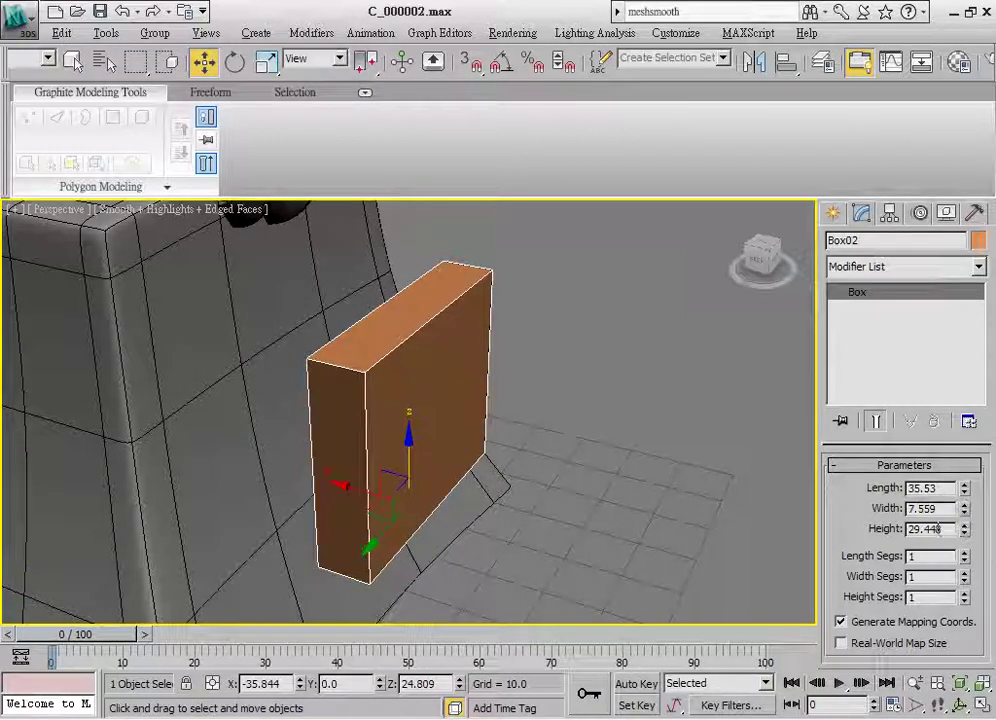
pyautogui.keyDown('alt'); pyautogui.moveTo(500, 450); pyautogui.dragTo(590, 458, button='middle'); pyautogui.keyUp('alt')
pyautogui.scroll(-3, 535, 448)
pyautogui.scroll(-2, 505, 454)
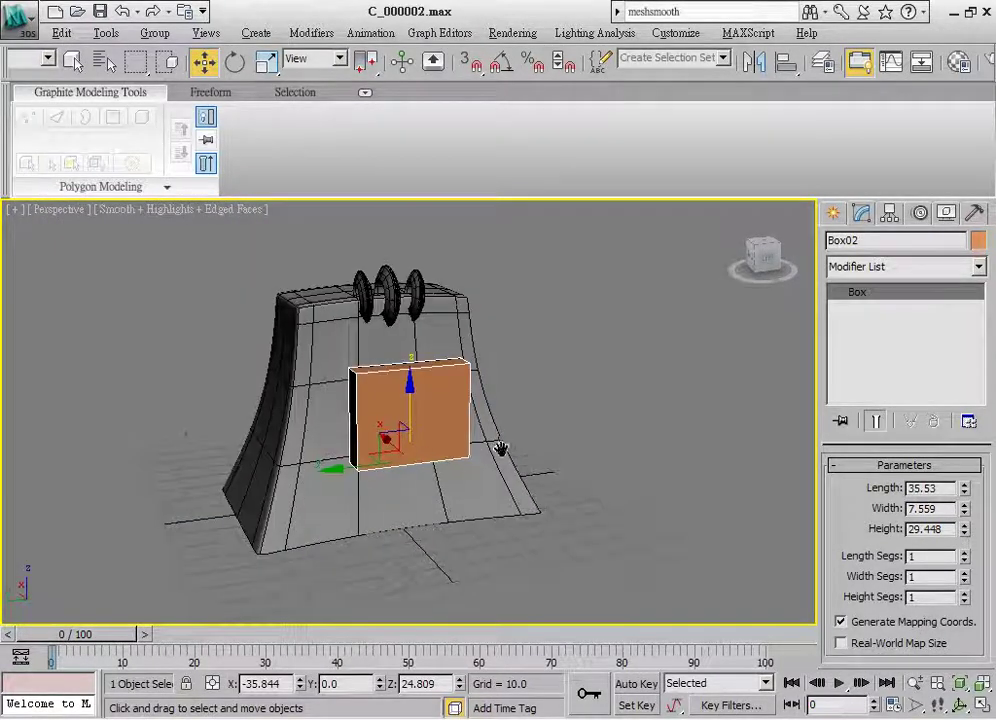
pyautogui.scroll(2, 498, 447)
# Step: Set the box colour to black and assign the default grey material in the Material Editor
pyautogui.click(977, 242)
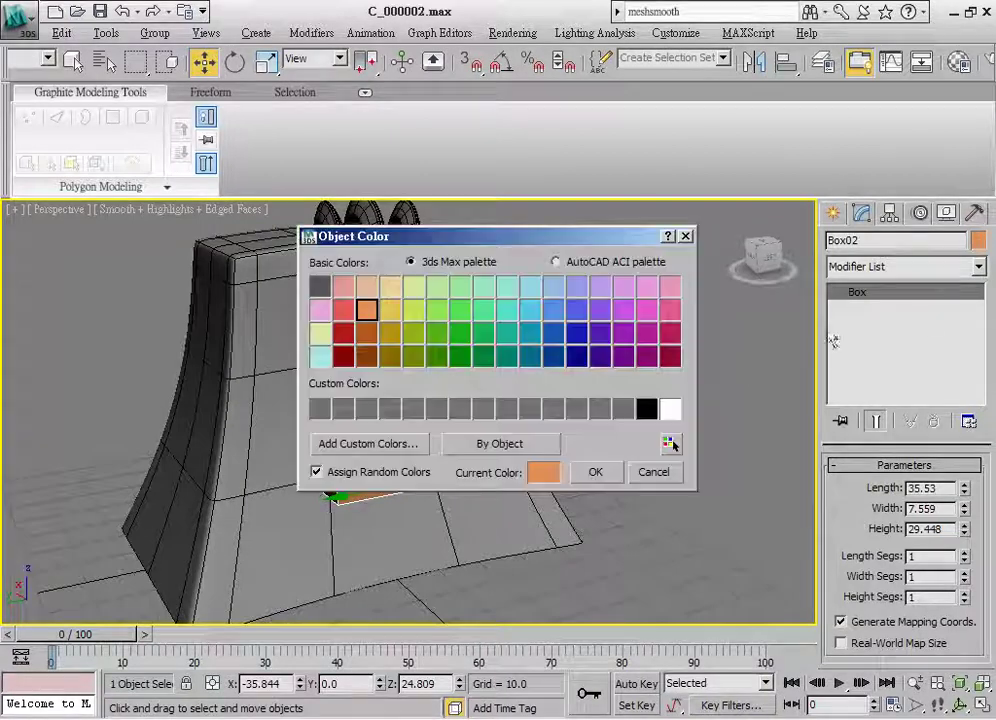
pyautogui.click(600, 471)
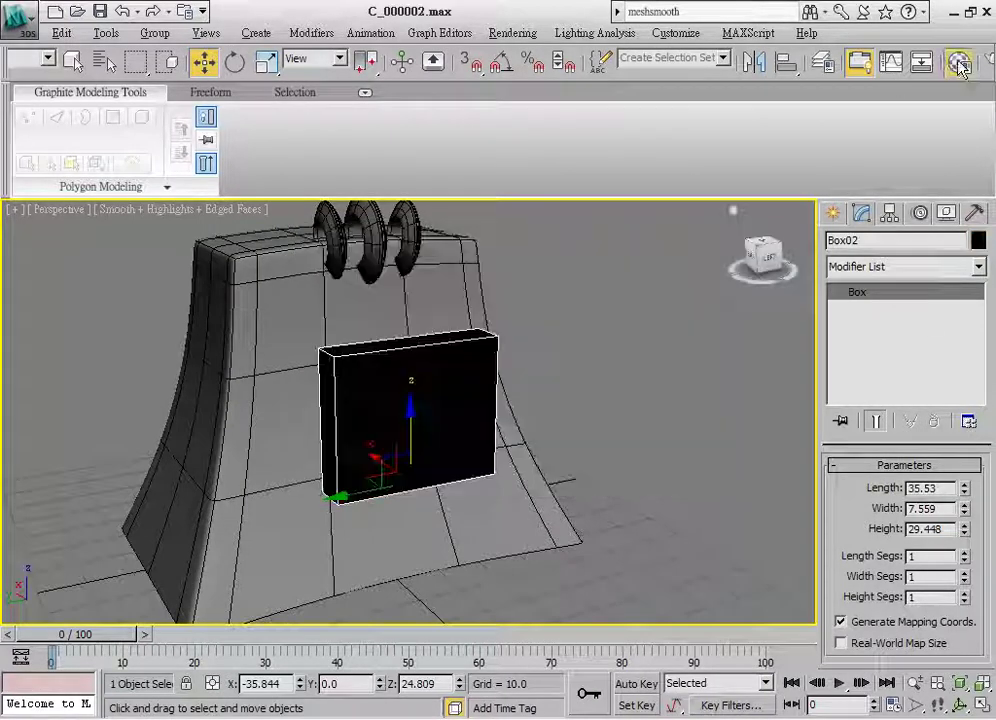
pyautogui.click(957, 62)
pyautogui.click(607, 299)
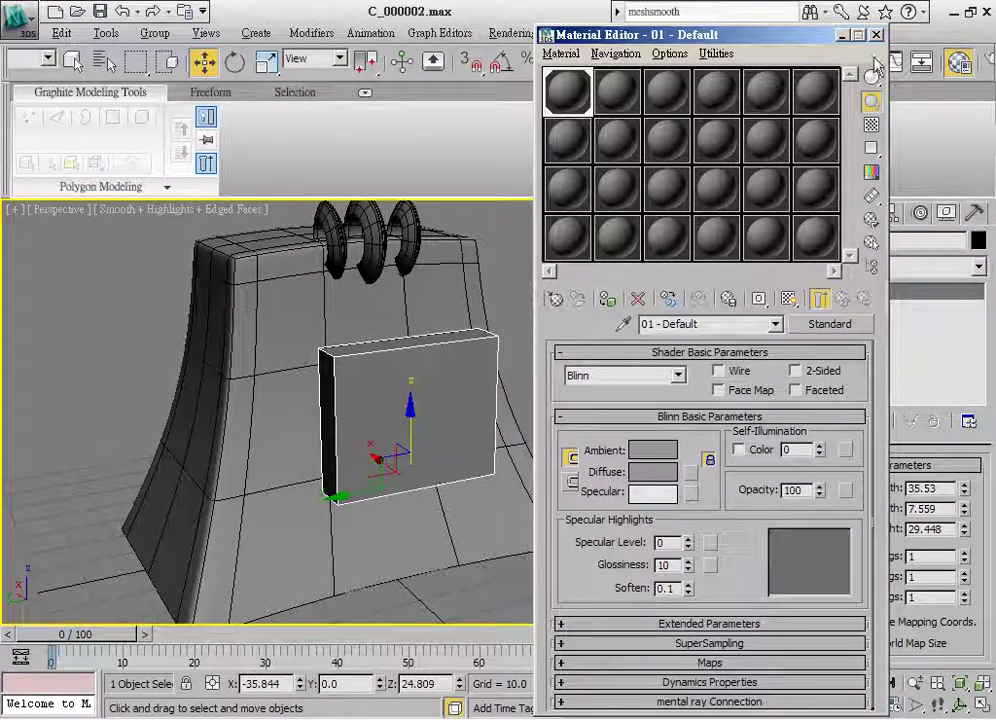
pyautogui.click(875, 34)
# Step: Add an Edit Poly modifier to Box02 and work at polygon level on its front face
pyautogui.press('z')
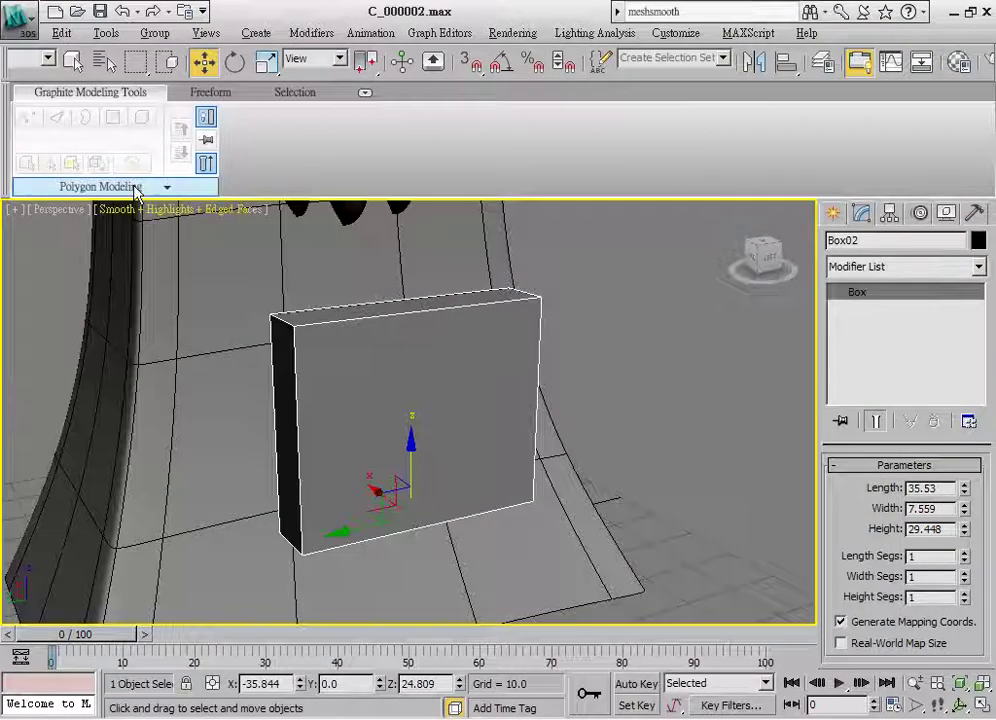
pyautogui.click(140, 190)
pyautogui.click(113, 239)
pyautogui.click(113, 117)
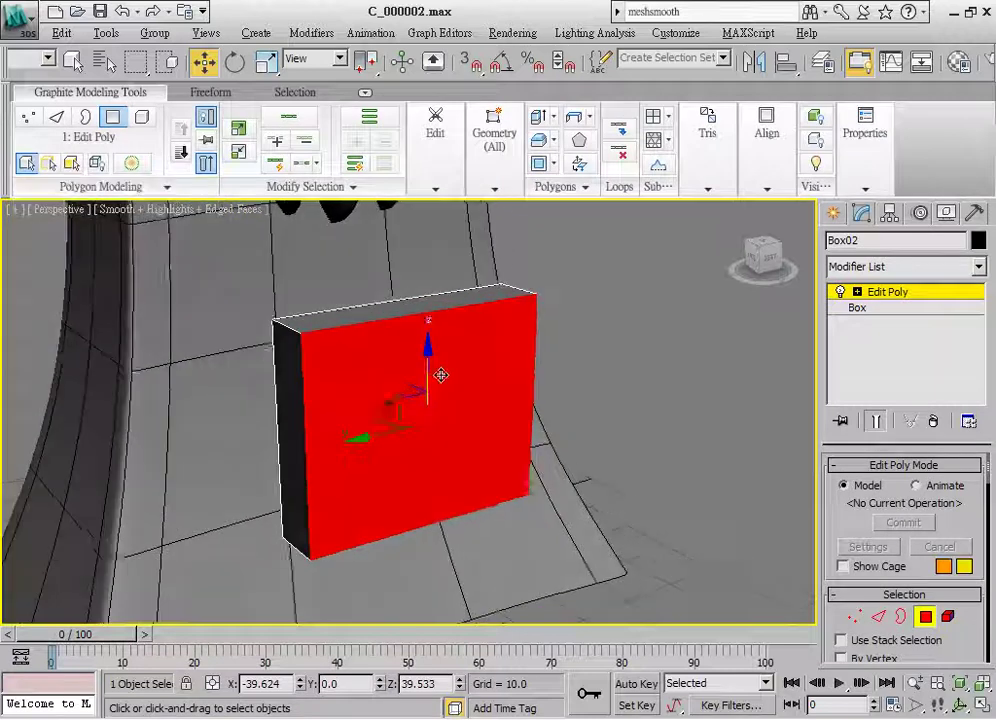
pyautogui.scroll(3, 433, 371)
pyautogui.moveTo(469, 371)
pyautogui.keyDown('alt'); pyautogui.mouseDown(button='middle')
pyautogui.moveTo(414, 342)
pyautogui.moveTo(418, 360)
pyautogui.mouseUp(button='middle'); pyautogui.keyUp('alt')
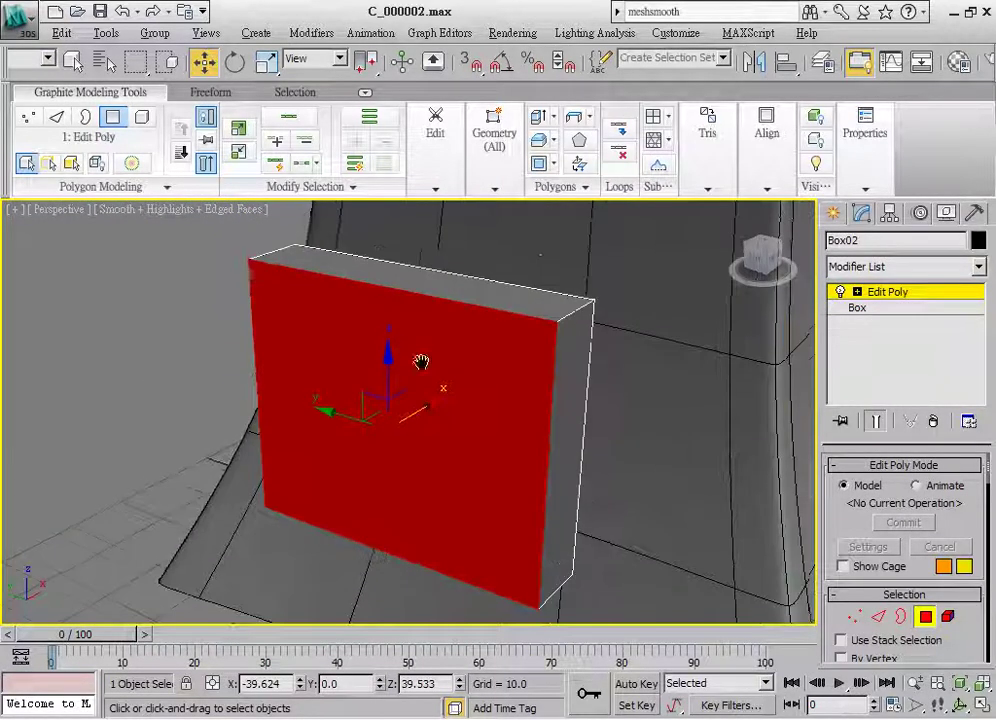
# Step: Inset the front face to form a border, then extrude it slightly inward
pyautogui.moveTo(441, 344); pyautogui.dragTo(440, 352)
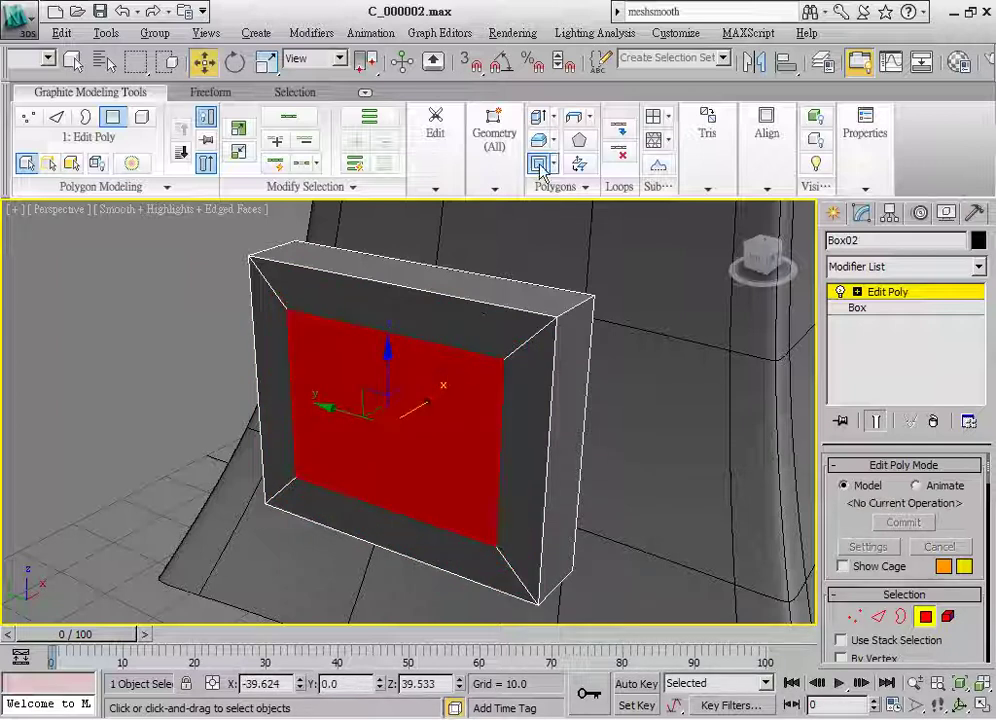
pyautogui.moveTo(369, 384); pyautogui.dragTo(370, 395)
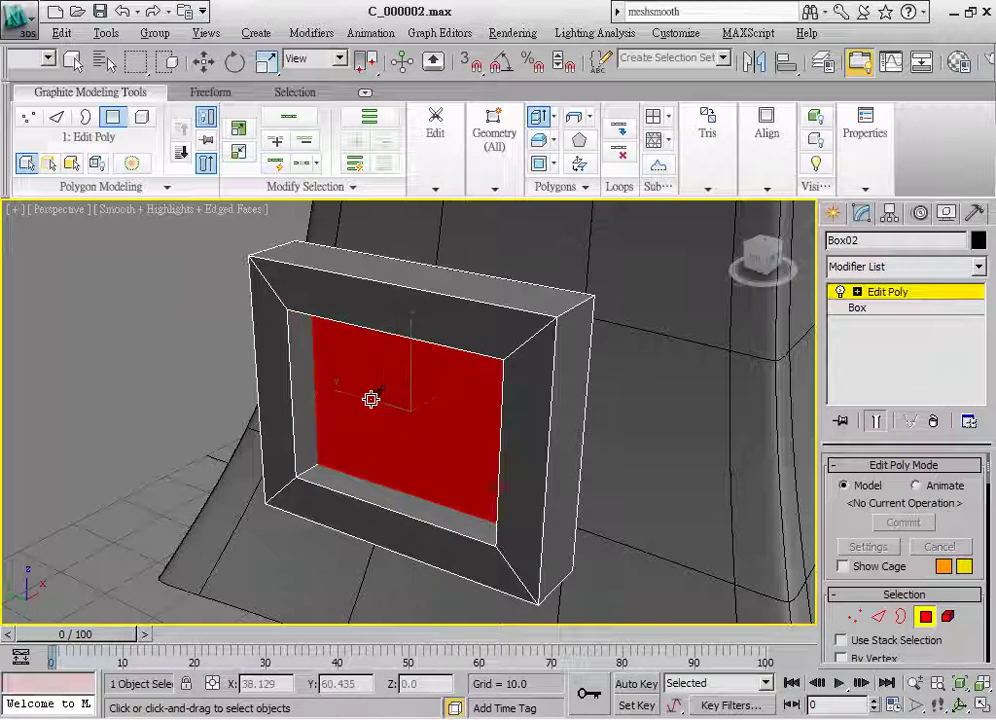
pyautogui.moveTo(373, 400); pyautogui.dragTo(373, 384)
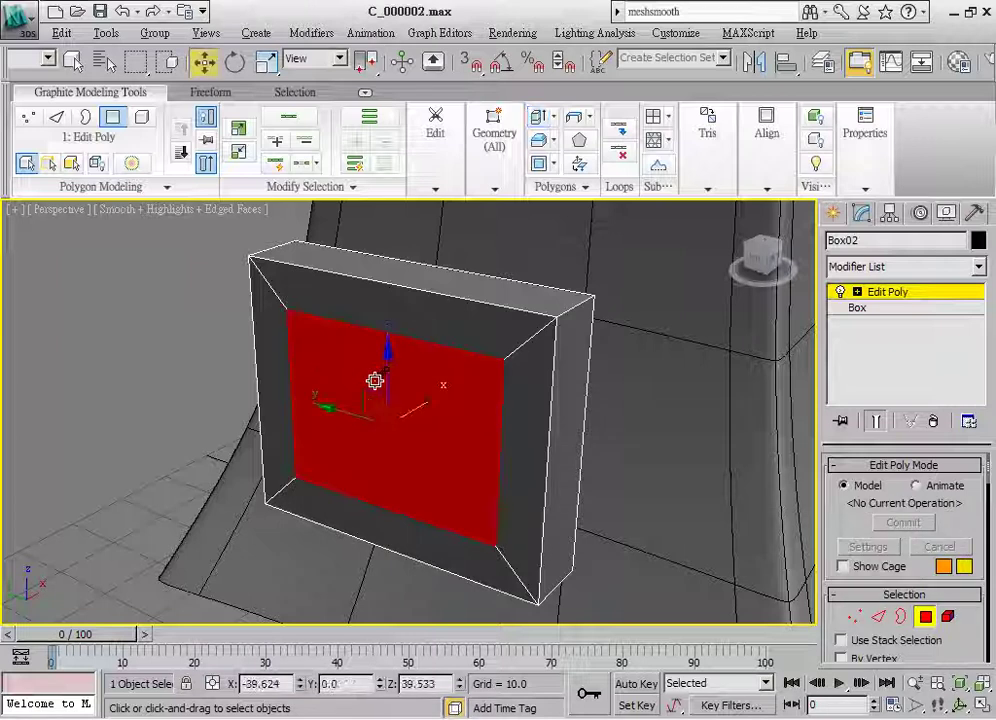
# Step: Scale the recessed inner front face
pyautogui.click(266, 64)
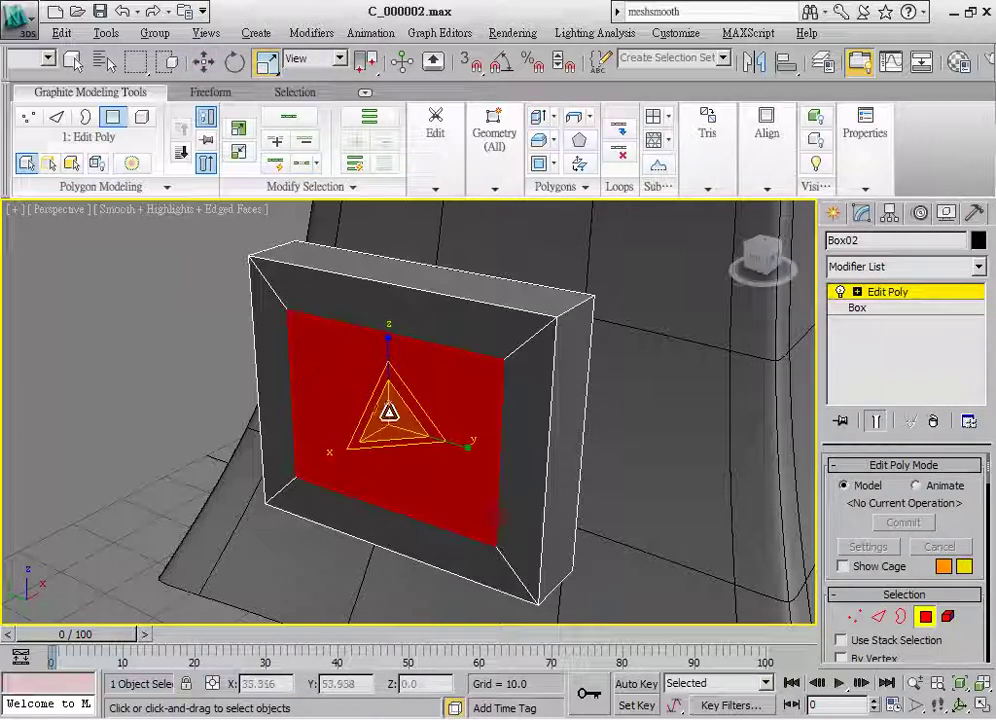
pyautogui.moveTo(389, 413); pyautogui.dragTo(391, 413)
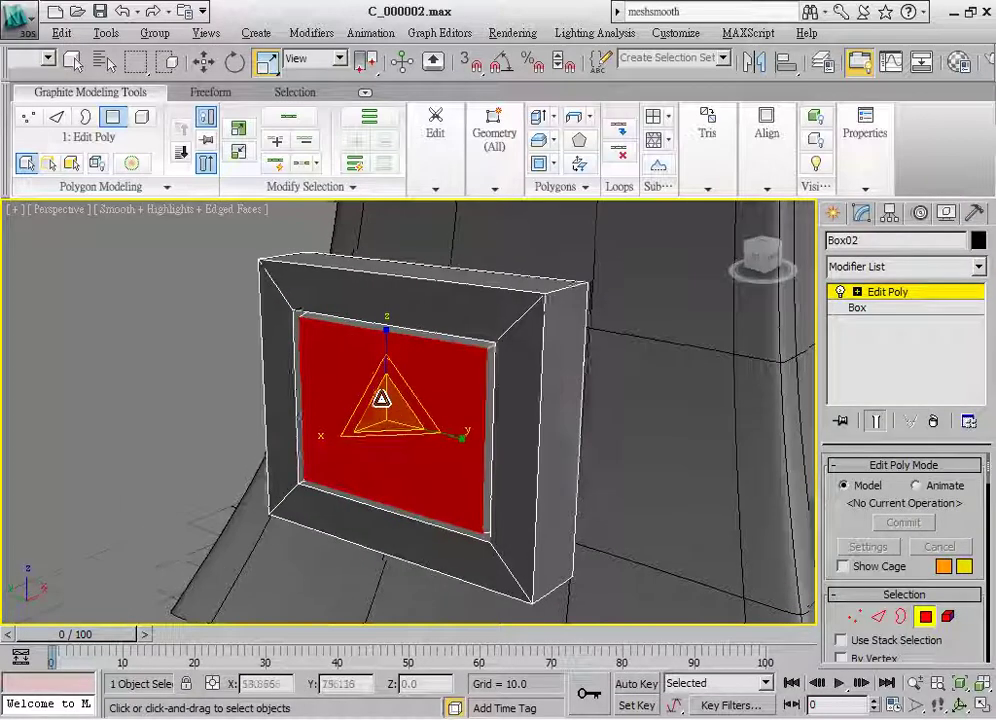
pyautogui.keyDown('alt'); pyautogui.moveTo(391, 413); pyautogui.dragTo(398, 416, button='middle'); pyautogui.keyUp('alt')
pyautogui.scroll(5, 398, 416)
pyautogui.moveTo(358, 369)
pyautogui.keyDown('alt'); pyautogui.mouseDown(button='middle')
pyautogui.moveTo(413, 337)
pyautogui.moveTo(413, 347)
pyautogui.mouseUp(button='middle'); pyautogui.keyUp('alt')
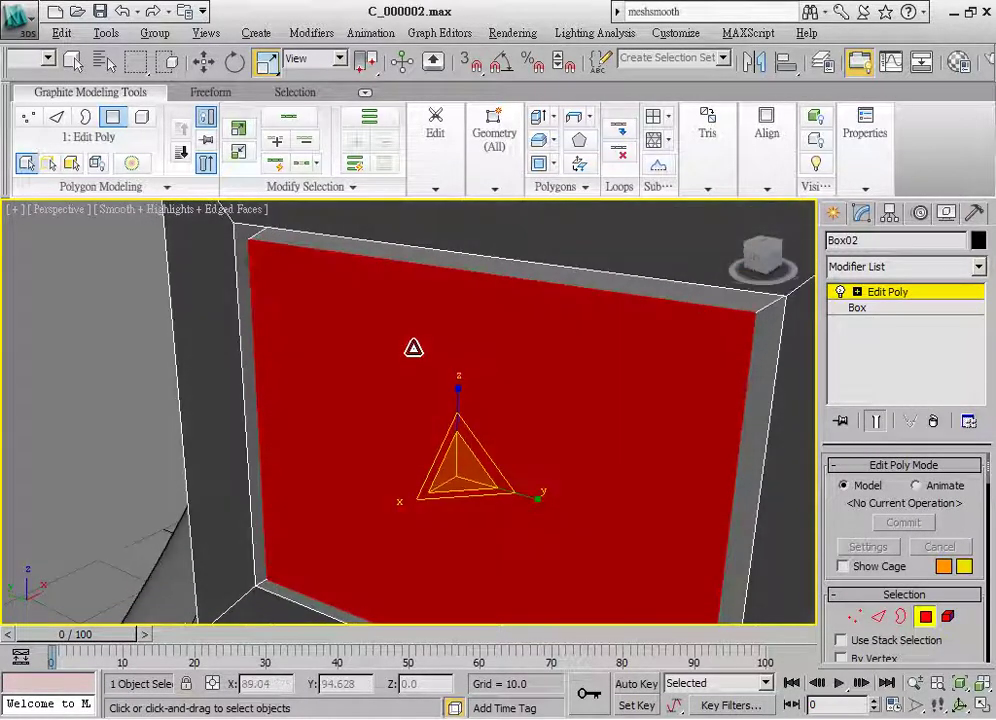
# Step: Inset the inner face again for a thin lip, nudge it along X, and deselect
pyautogui.click(538, 163)
pyautogui.moveTo(471, 342); pyautogui.dragTo(471, 344)
pyautogui.rightClick(480, 414)
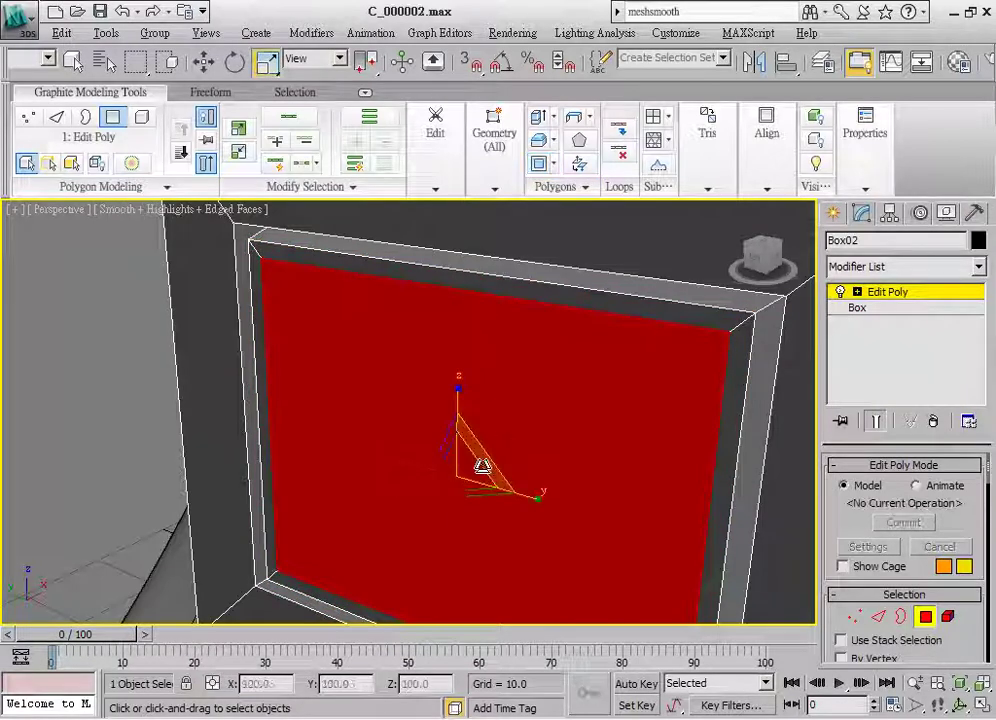
pyautogui.keyDown('alt'); pyautogui.moveTo(480, 414); pyautogui.dragTo(471, 482, button='middle'); pyautogui.keyUp('alt')
pyautogui.press('w')
pyautogui.moveTo(484, 464); pyautogui.dragTo(476, 466)
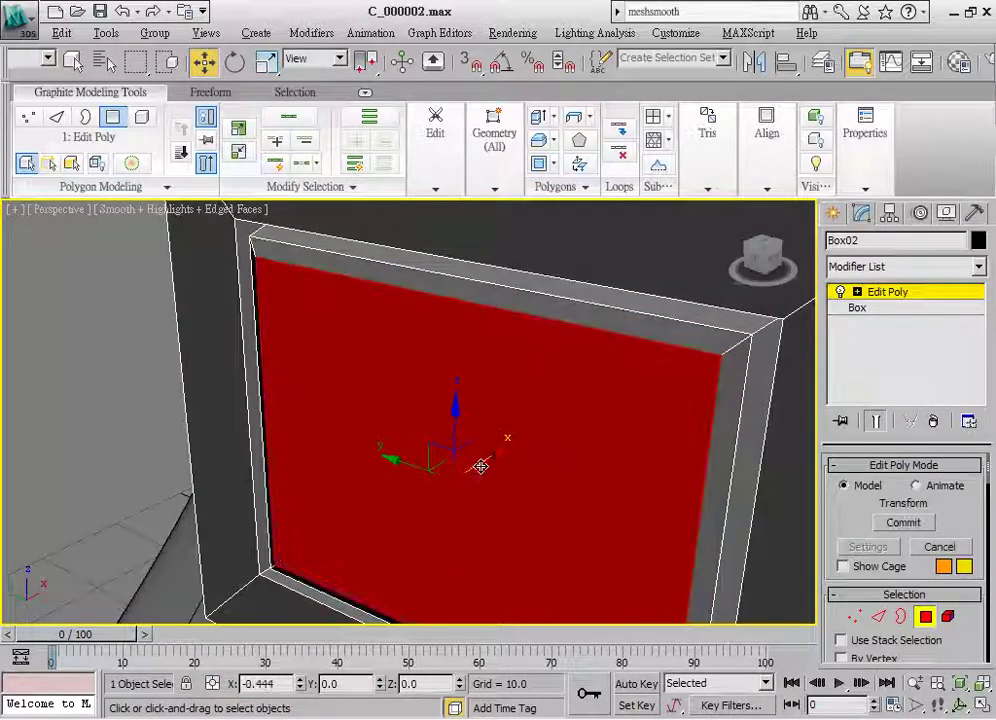
pyautogui.scroll(-5, 544, 459)
pyautogui.keyDown('alt'); pyautogui.moveTo(544, 459); pyautogui.dragTo(631, 451, button='middle'); pyautogui.keyUp('alt')
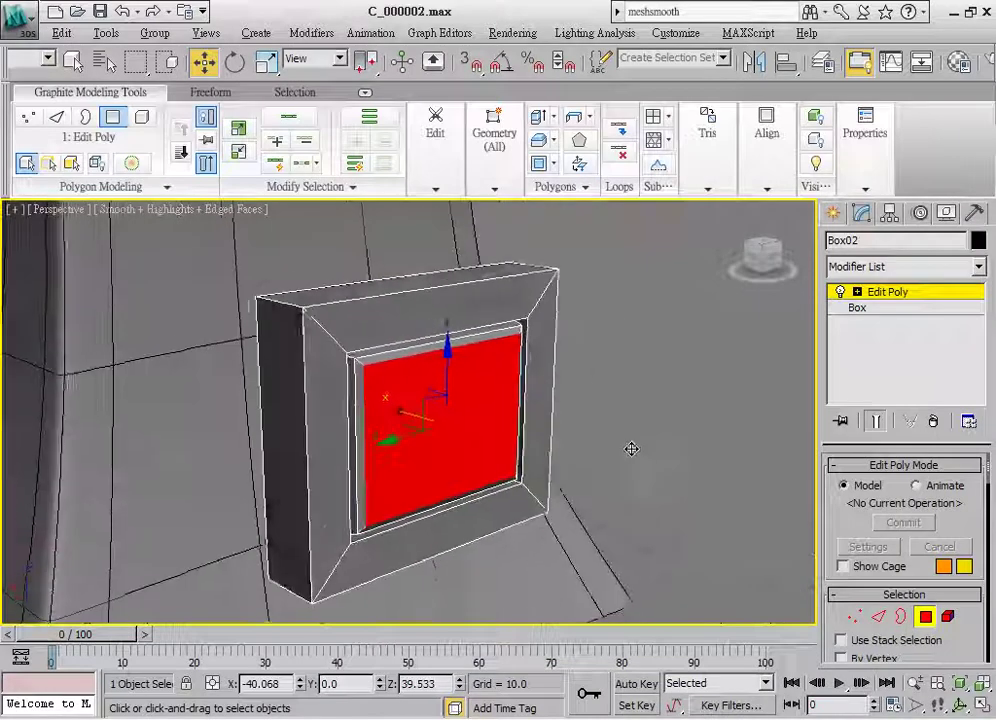
pyautogui.click(897, 300)
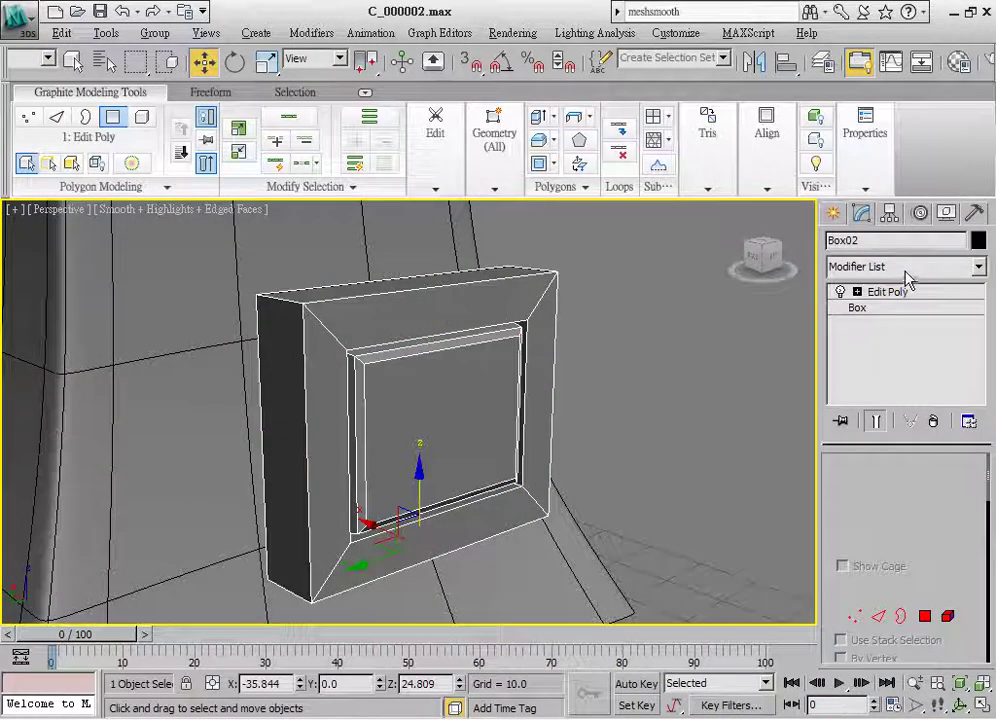
# Step: Add a MeshSmooth modifier to the frame with 3 iterations
pyautogui.click(975, 266)
pyautogui.scroll(-1, 912, 213)
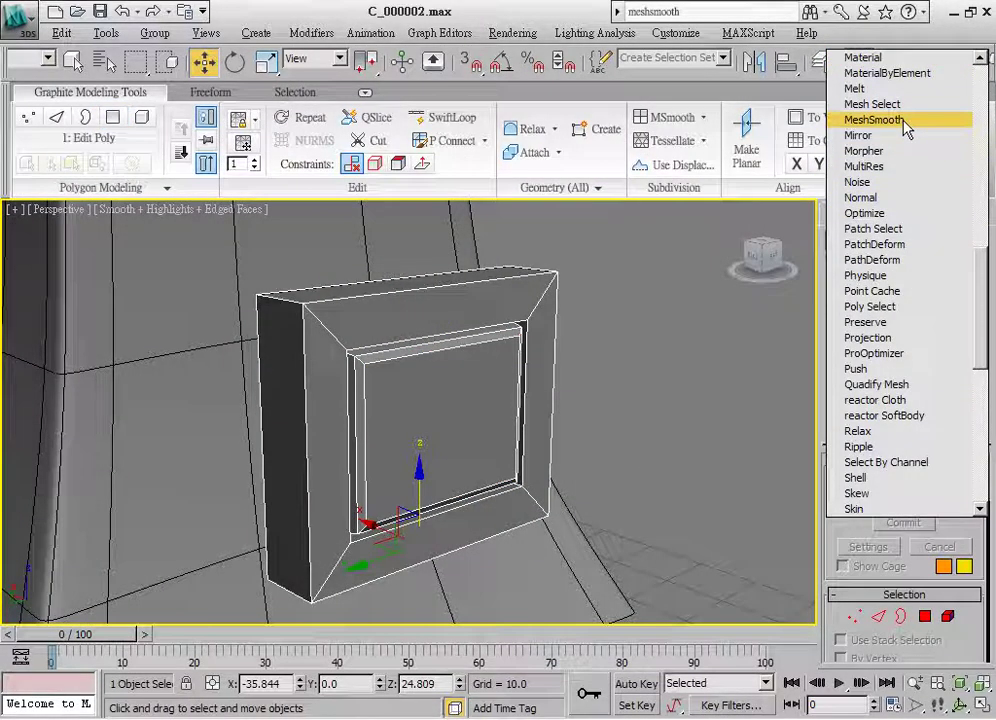
pyautogui.click(930, 120)
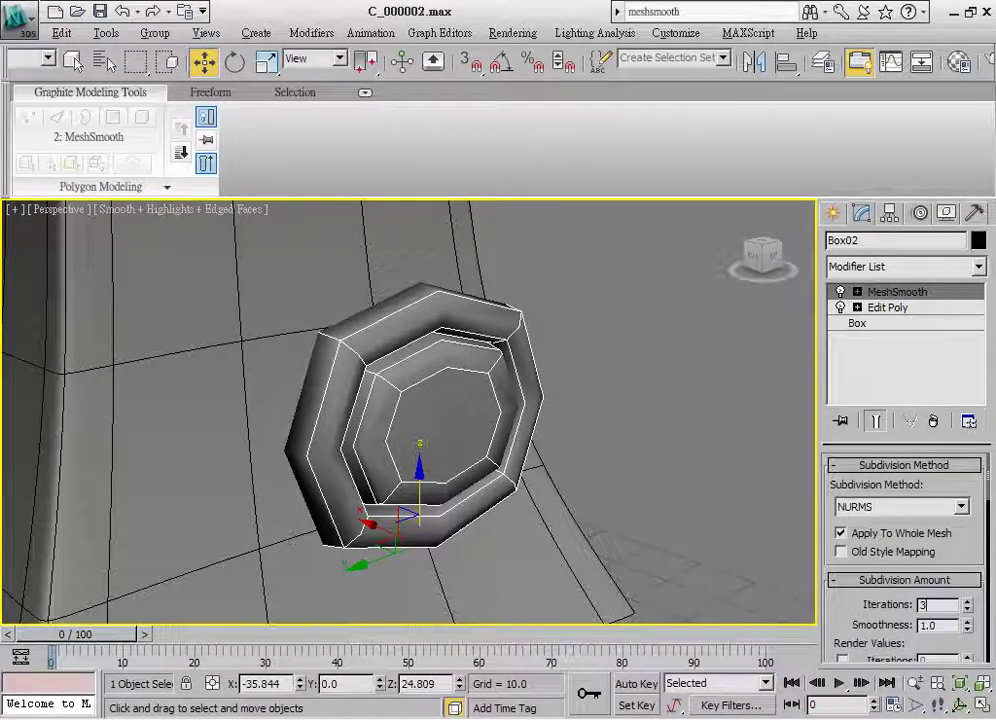
pyautogui.press('Return')
# Step: Isolate the frame, show the unsmoothed Edit Poly cage, and switch to Edge mode
pyautogui.click(885, 307)
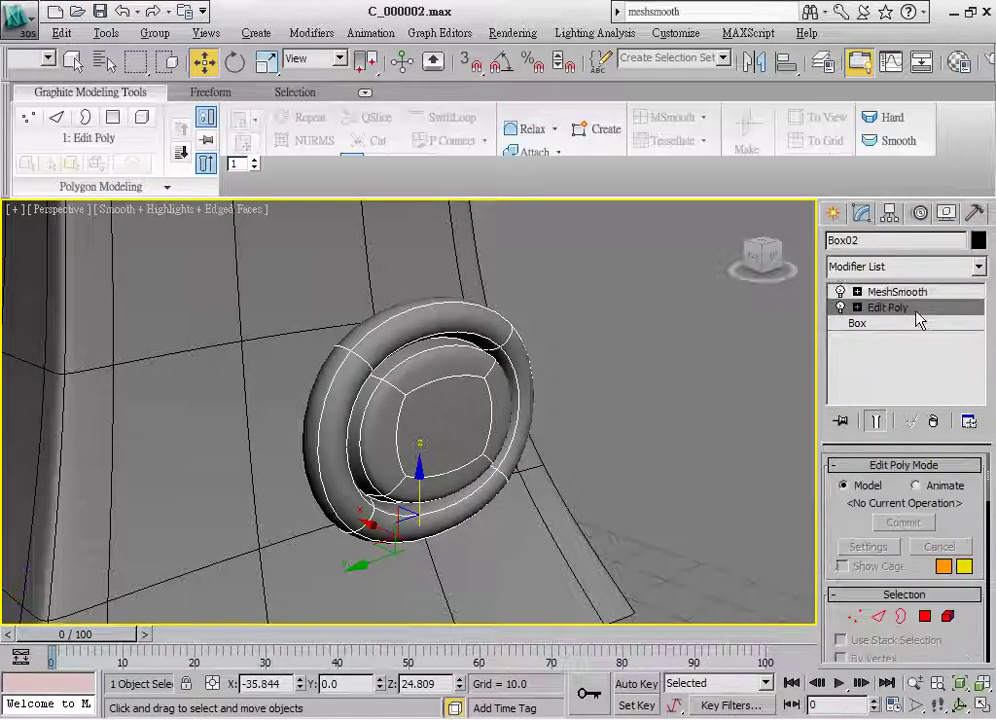
pyautogui.rightClick(555, 372)
pyautogui.click(603, 215)
pyautogui.click(897, 291)
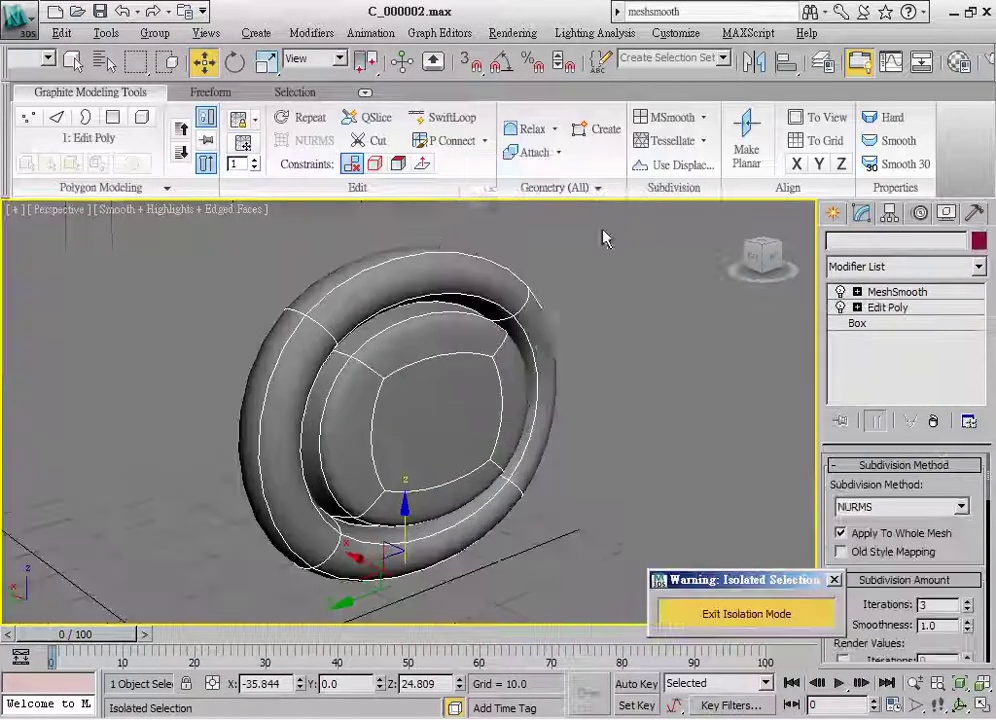
pyautogui.click(885, 307)
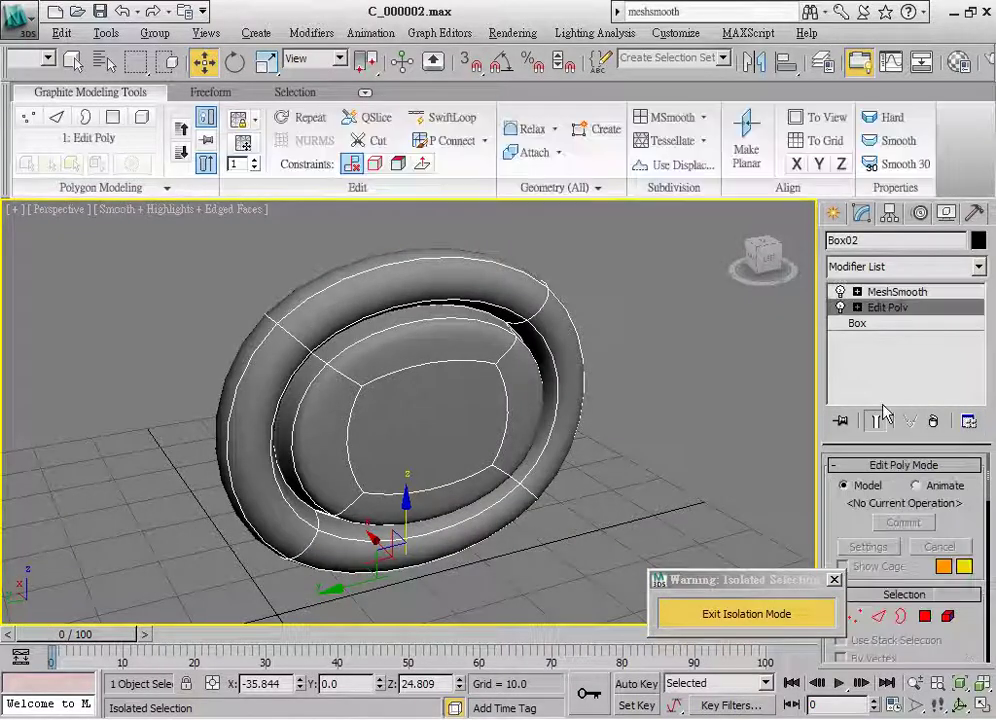
pyautogui.click(877, 422)
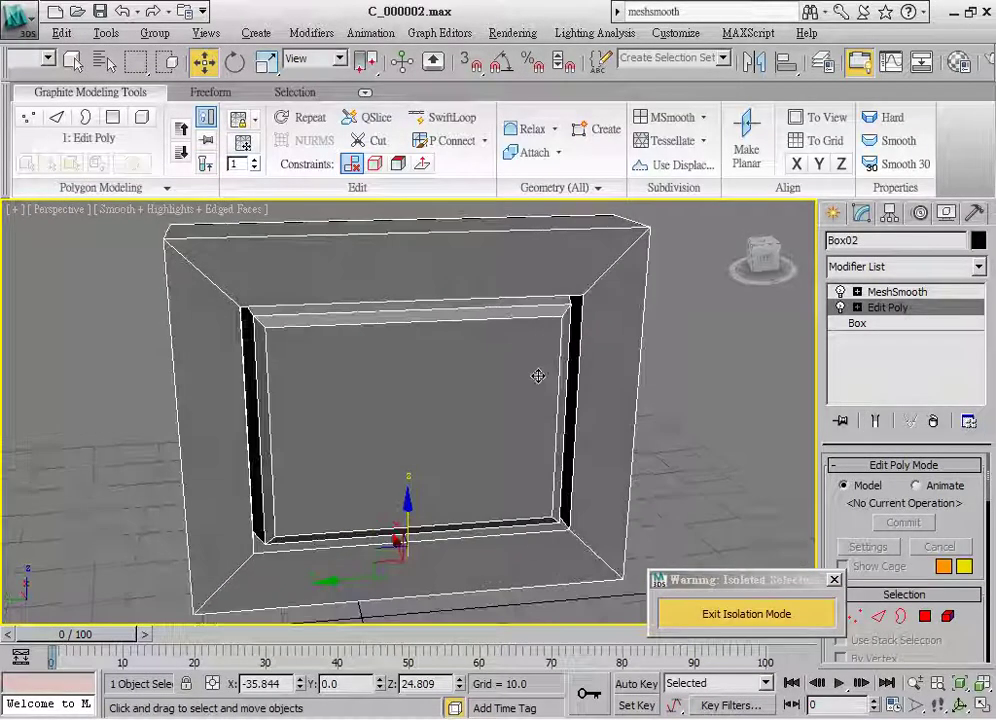
pyautogui.scroll(-3, 531, 383)
pyautogui.scroll(-1, 478, 367)
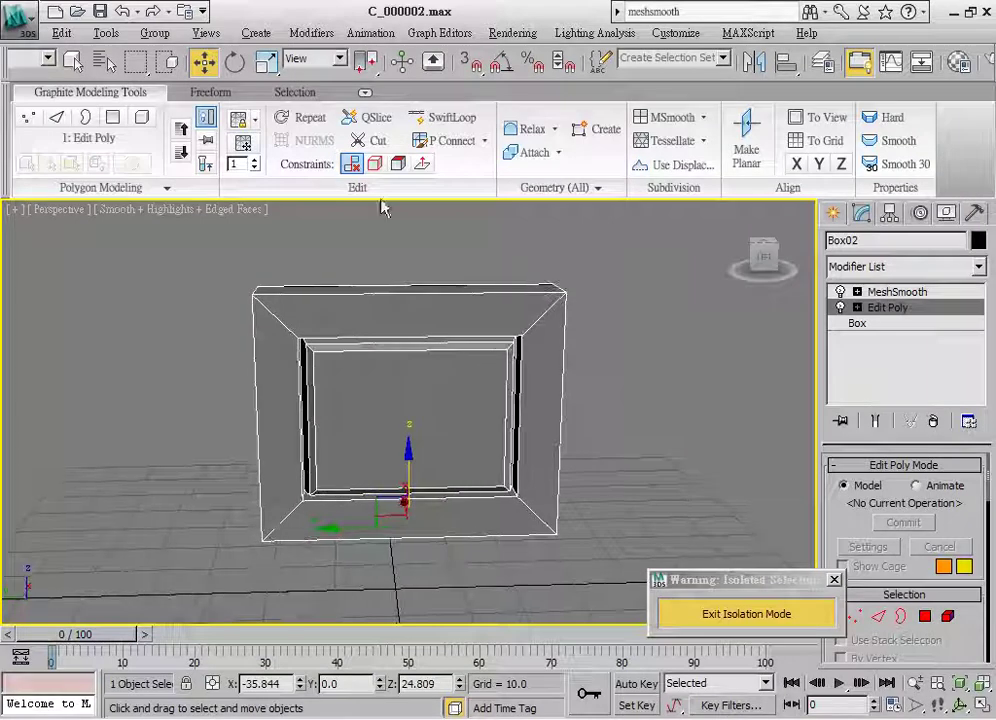
pyautogui.click(57, 118)
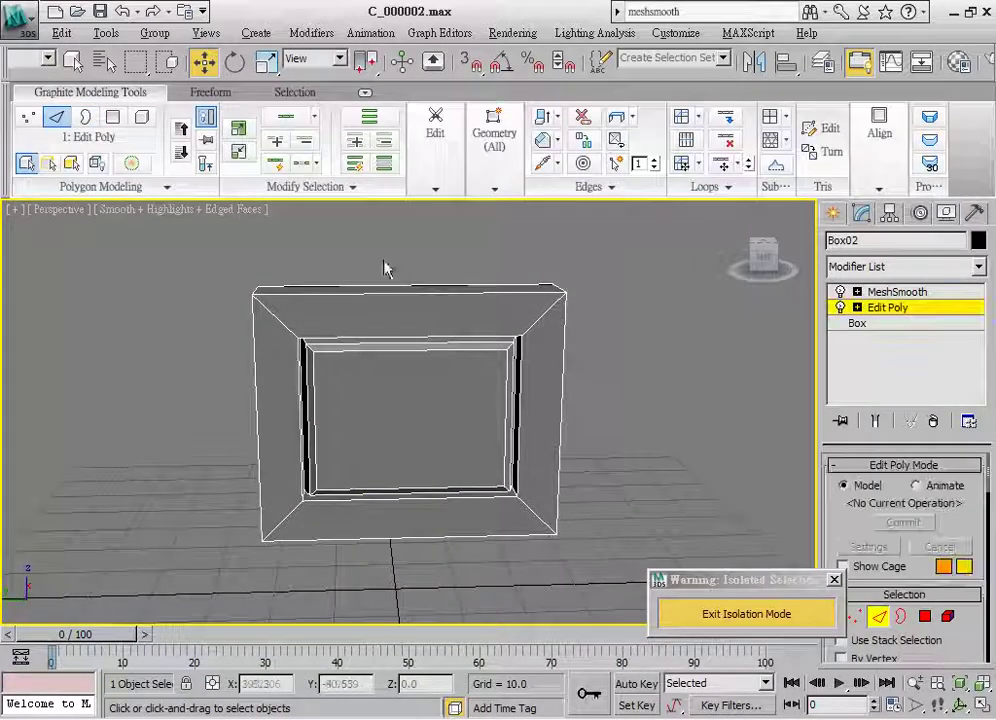
# Step: Connect the frame's top and bottom edges with three vertical edges
pyautogui.moveTo(446, 590); pyautogui.dragTo(444, 585)
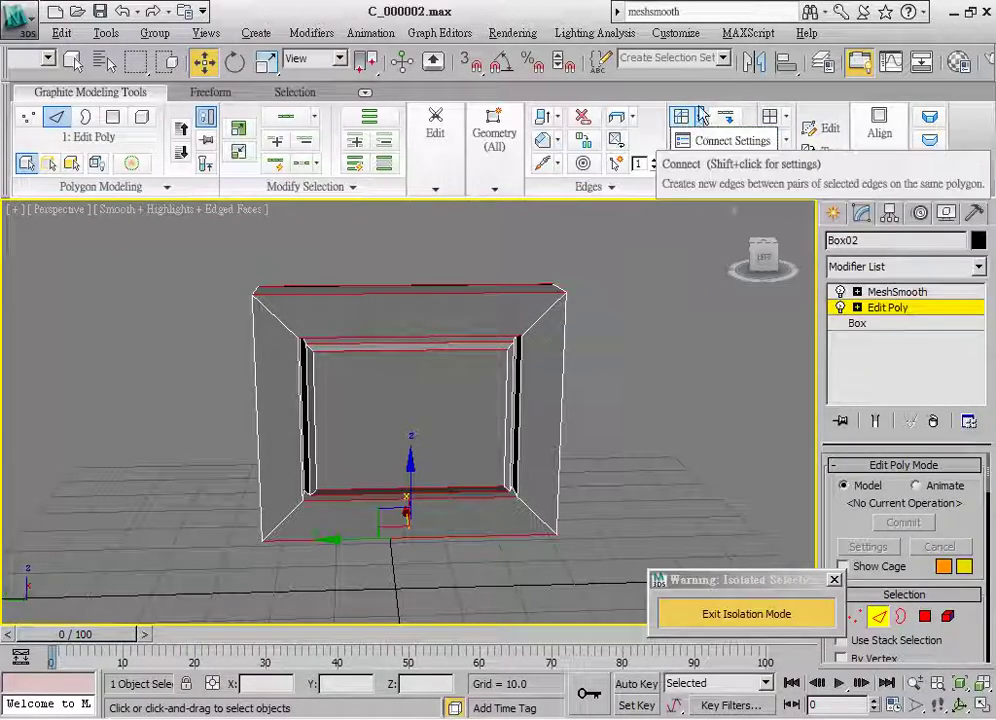
pyautogui.moveTo(682, 116)
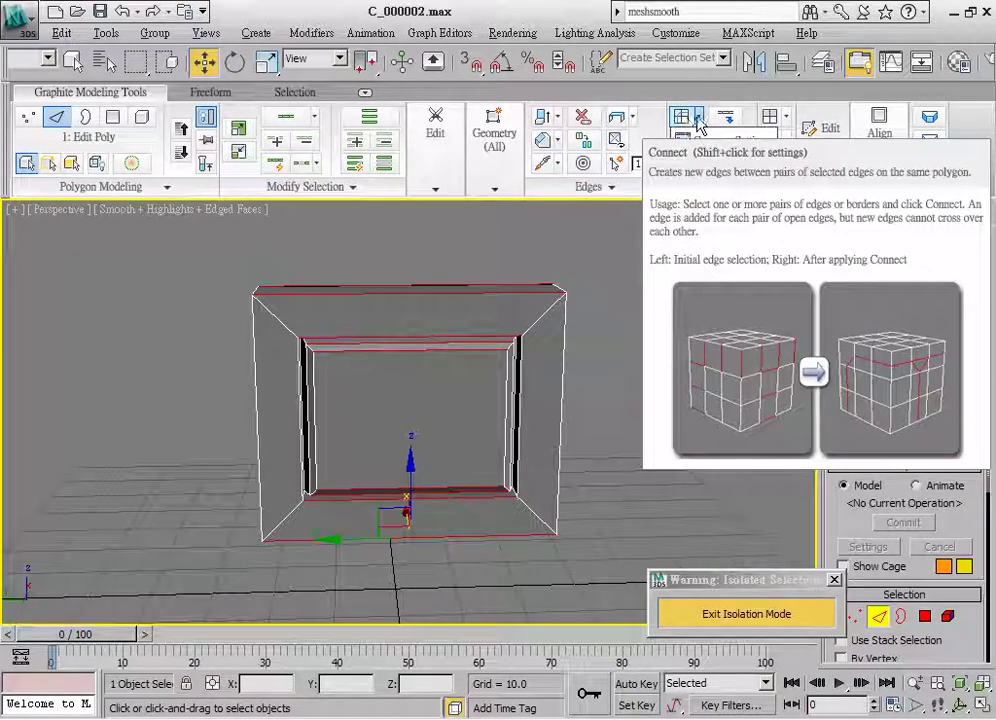
pyautogui.click(706, 131)
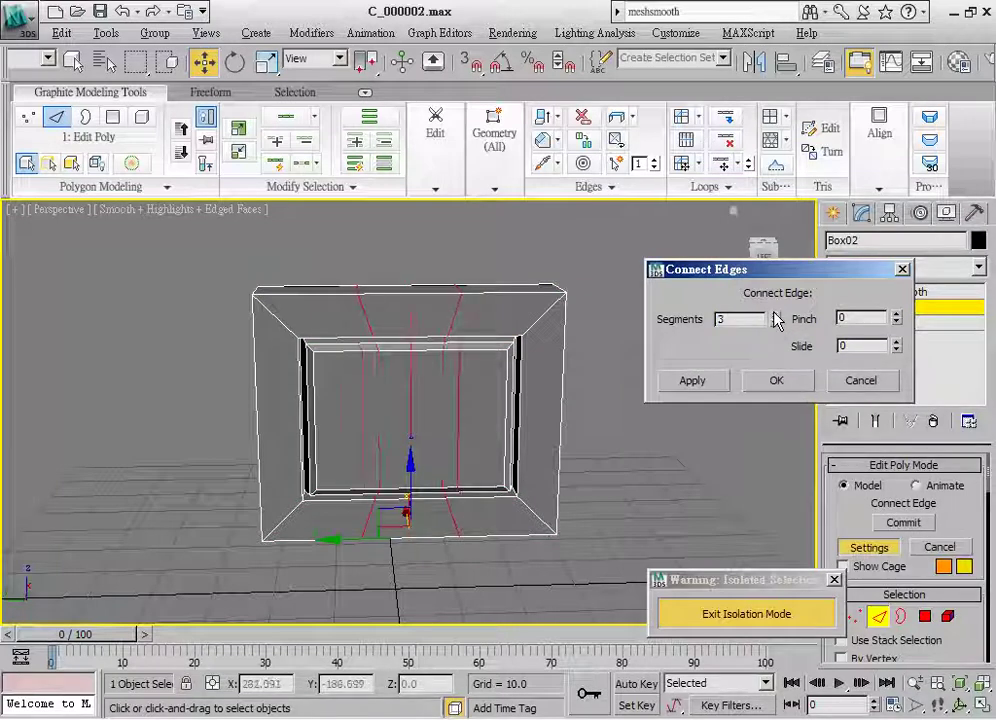
pyautogui.click(785, 382)
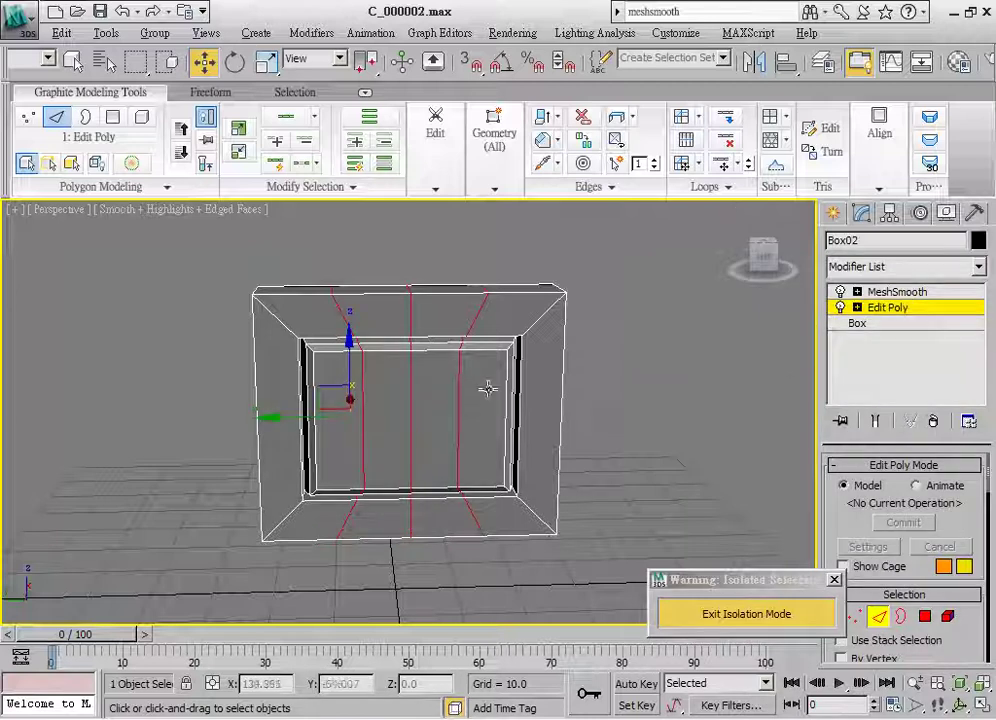
# Step: Connect the side edges with three horizontal edges and check the smoothed result
pyautogui.click(563, 424)
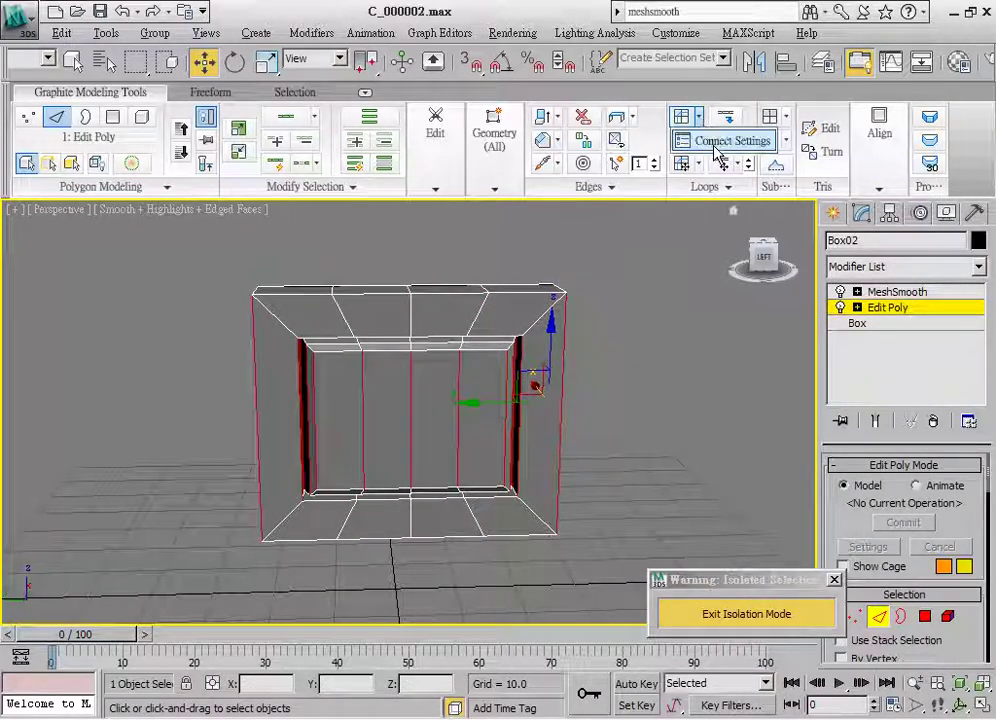
pyautogui.click(698, 117)
pyautogui.click(770, 381)
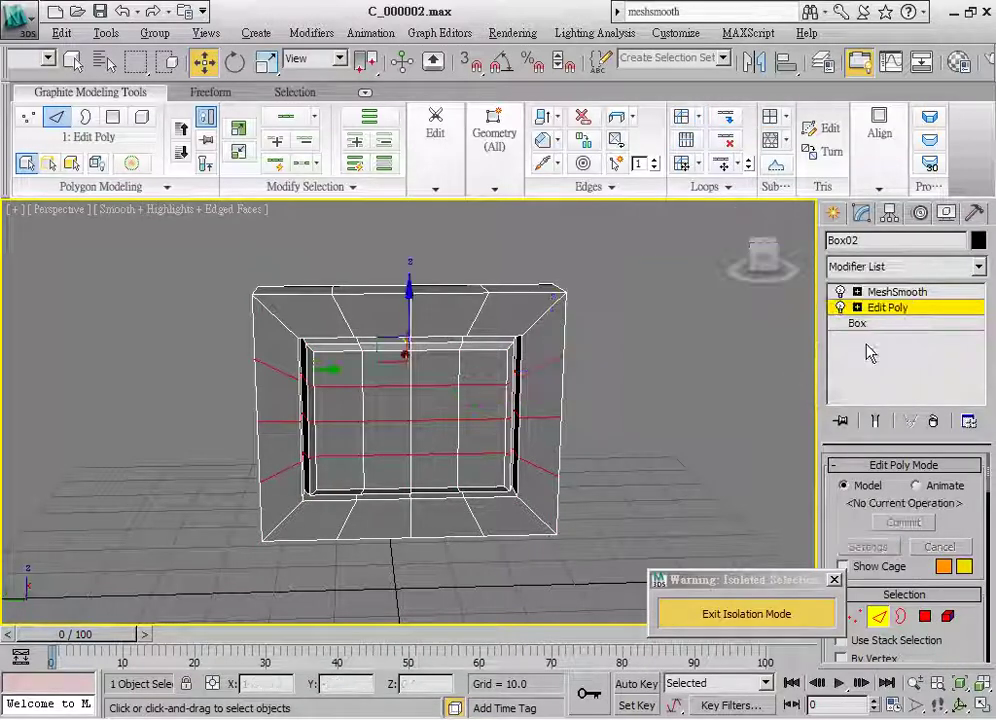
pyautogui.click(876, 424)
pyautogui.keyDown('alt'); pyautogui.moveTo(540, 413); pyautogui.dragTo(546, 424, button='middle'); pyautogui.keyUp('alt')
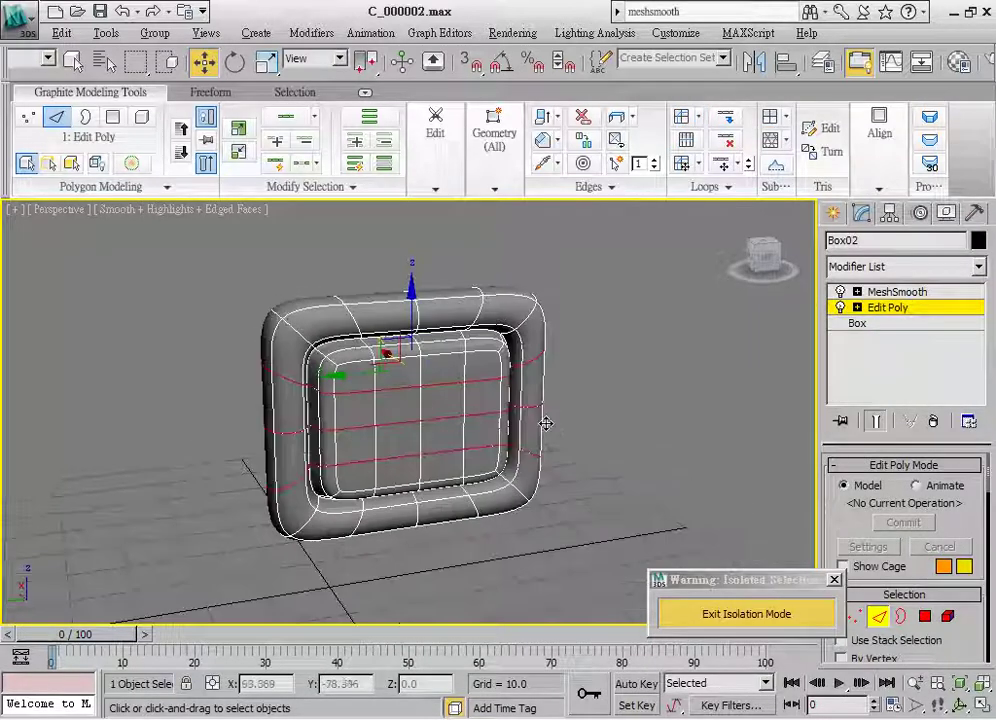
pyautogui.click(876, 421)
# Step: Insert SwiftLoop edge loops along the frame's top lip and near its inner rim
pyautogui.keyDown('alt'); pyautogui.moveTo(556, 389); pyautogui.dragTo(530, 392, button='middle'); pyautogui.keyUp('alt')
pyautogui.keyDown('alt'); pyautogui.moveTo(440, 360); pyautogui.dragTo(474, 366, button='middle'); pyautogui.keyUp('alt')
pyautogui.scroll(2, 474, 366)
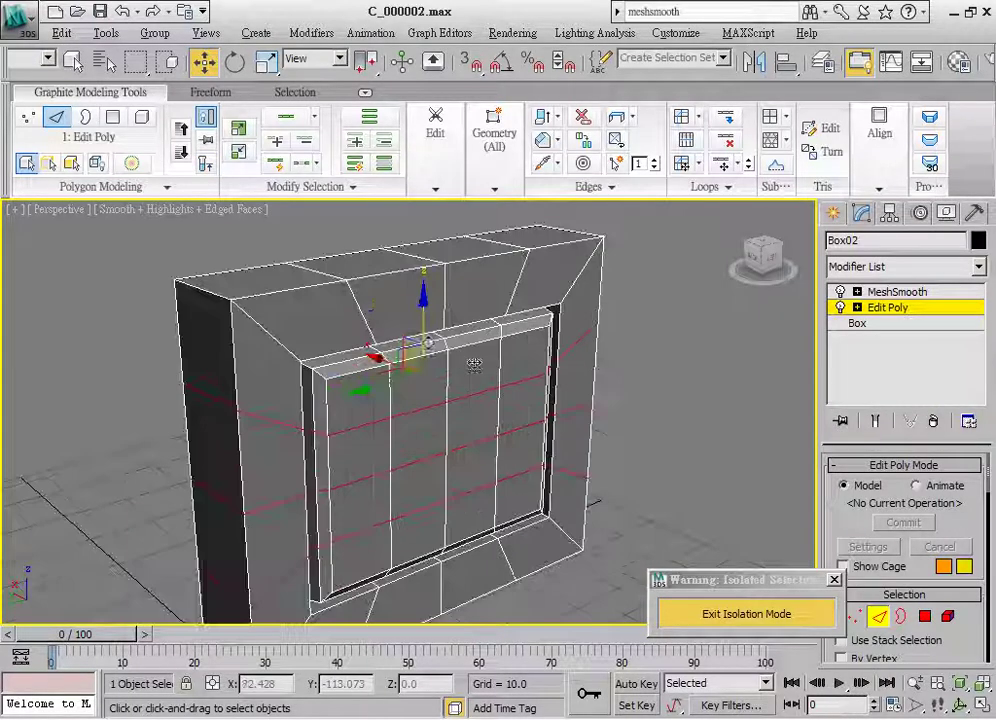
pyautogui.scroll(3, 414, 333)
pyautogui.keyDown('alt'); pyautogui.moveTo(400, 329); pyautogui.dragTo(456, 362, button='middle'); pyautogui.keyUp('alt')
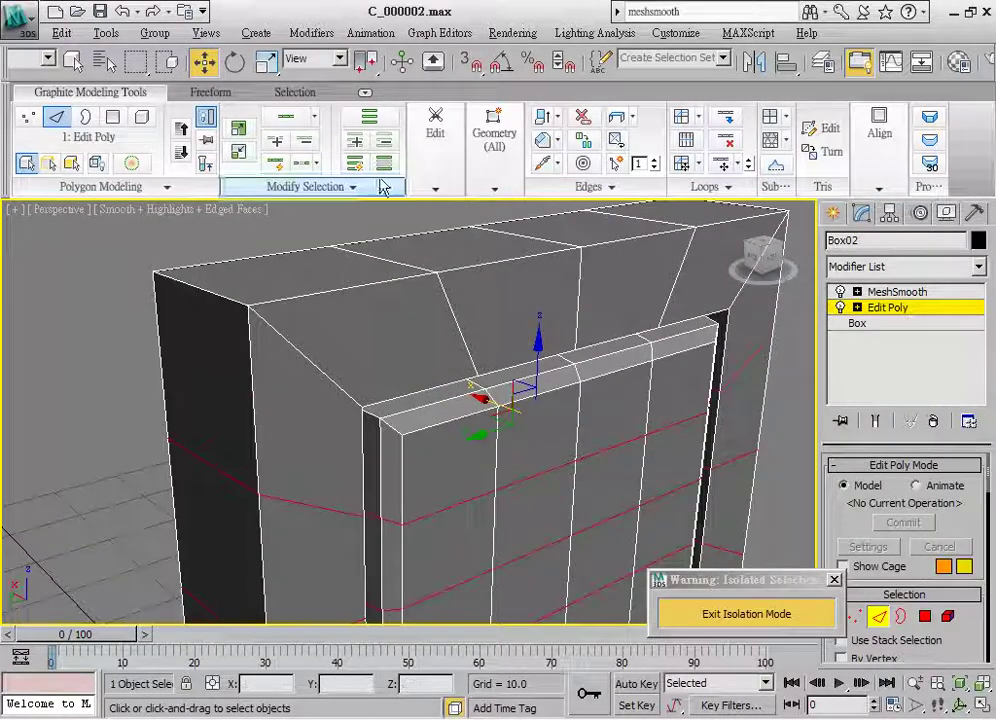
pyautogui.click(435, 188)
pyautogui.click(628, 211)
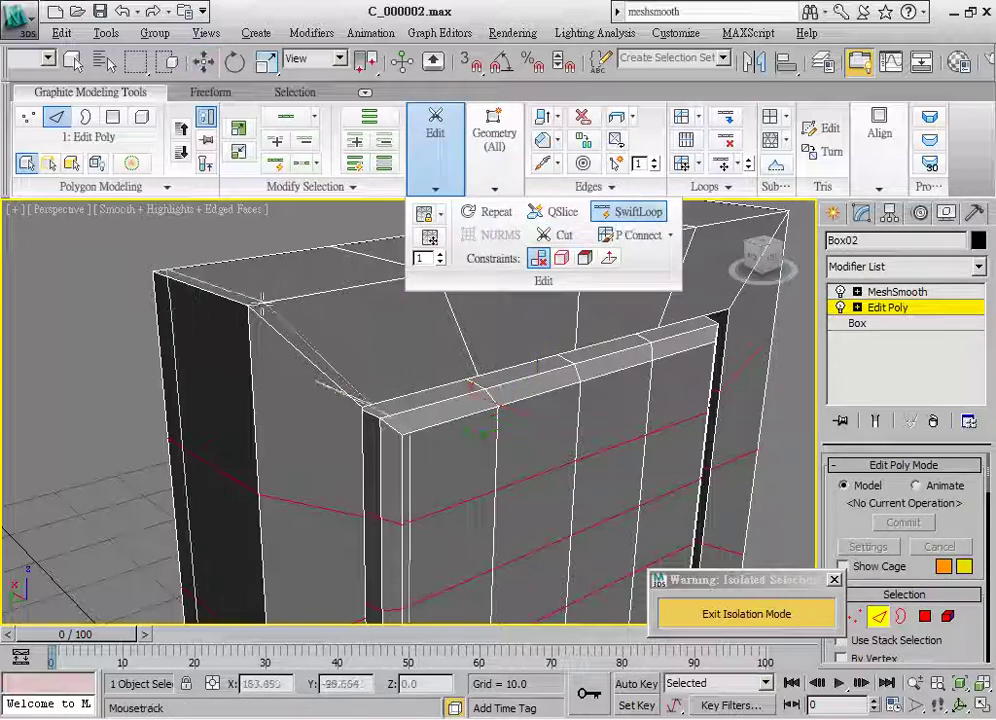
pyautogui.click(472, 384)
pyautogui.keyDown('alt'); pyautogui.moveTo(472, 384); pyautogui.dragTo(405, 430, button='middle'); pyautogui.keyUp('alt')
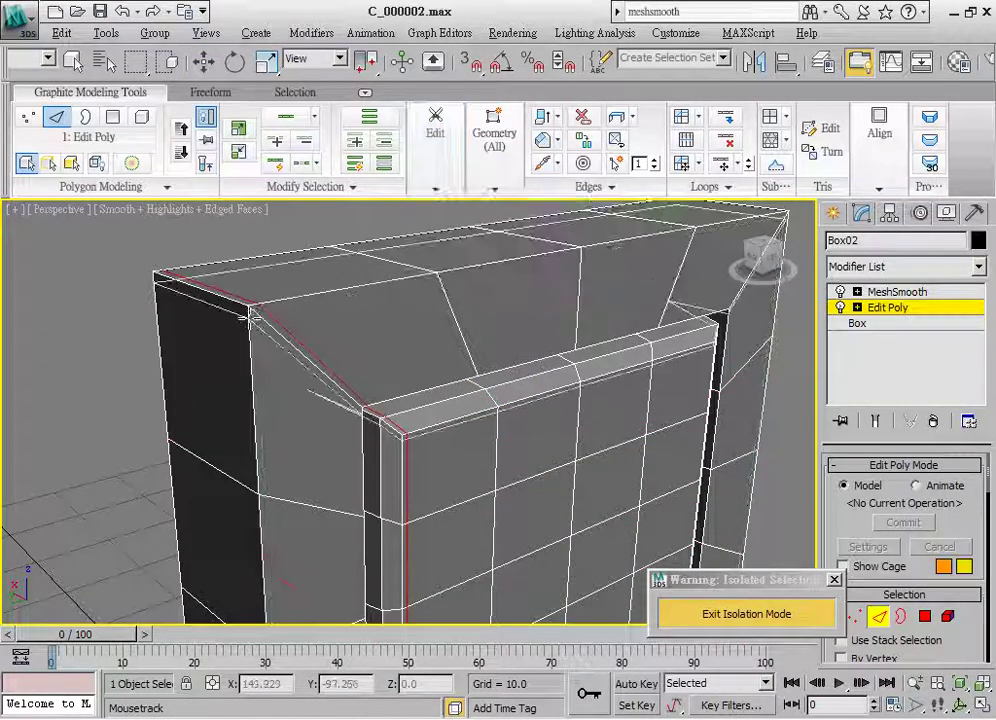
pyautogui.moveTo(247, 316)
pyautogui.keyDown('alt'); pyautogui.mouseDown(button='middle')
pyautogui.moveTo(436, 345)
pyautogui.moveTo(647, 285)
pyautogui.moveTo(504, 291)
pyautogui.moveTo(565, 300)
pyautogui.moveTo(566, 404)
pyautogui.moveTo(503, 352)
pyautogui.moveTo(518, 356)
pyautogui.moveTo(476, 338)
pyautogui.moveTo(493, 398)
pyautogui.moveTo(378, 407)
pyautogui.moveTo(462, 396)
pyautogui.moveTo(374, 390)
pyautogui.moveTo(462, 405)
pyautogui.mouseUp(button='middle'); pyautogui.keyUp('alt')
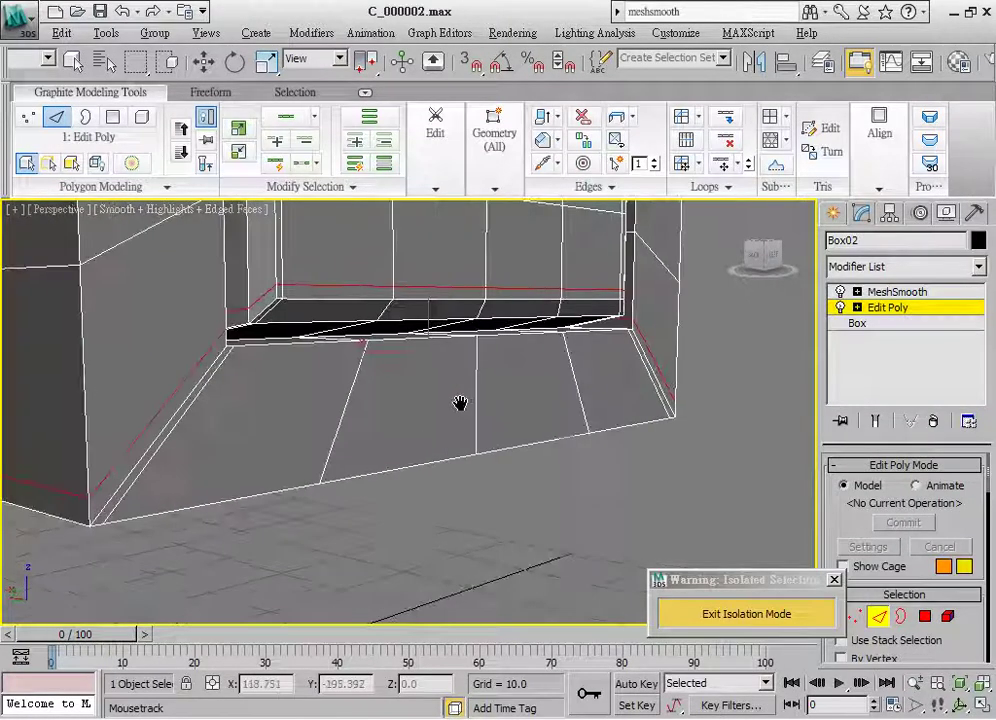
# Step: Compare the smoothed frame with its wireframe cage view
pyautogui.press('w')
pyautogui.scroll(-3, 471, 409)
pyautogui.scroll(-2, 474, 362)
pyautogui.keyDown('alt'); pyautogui.moveTo(474, 362); pyautogui.dragTo(791, 467, button='middle'); pyautogui.keyUp('alt')
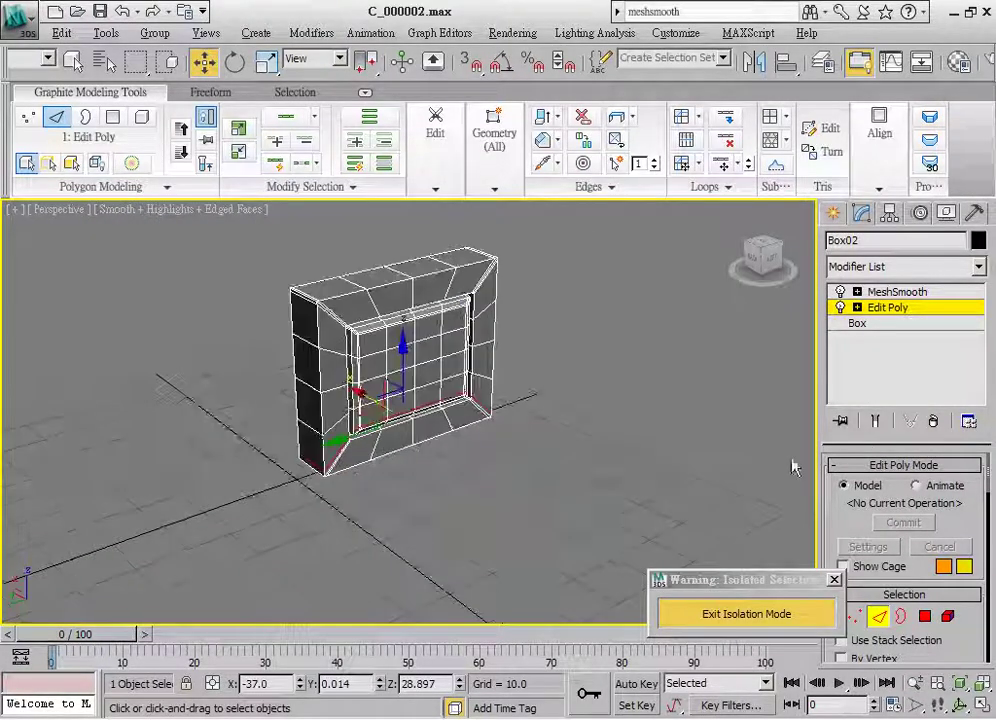
pyautogui.click(875, 421)
pyautogui.scroll(3, 569, 391)
pyautogui.press('F4')
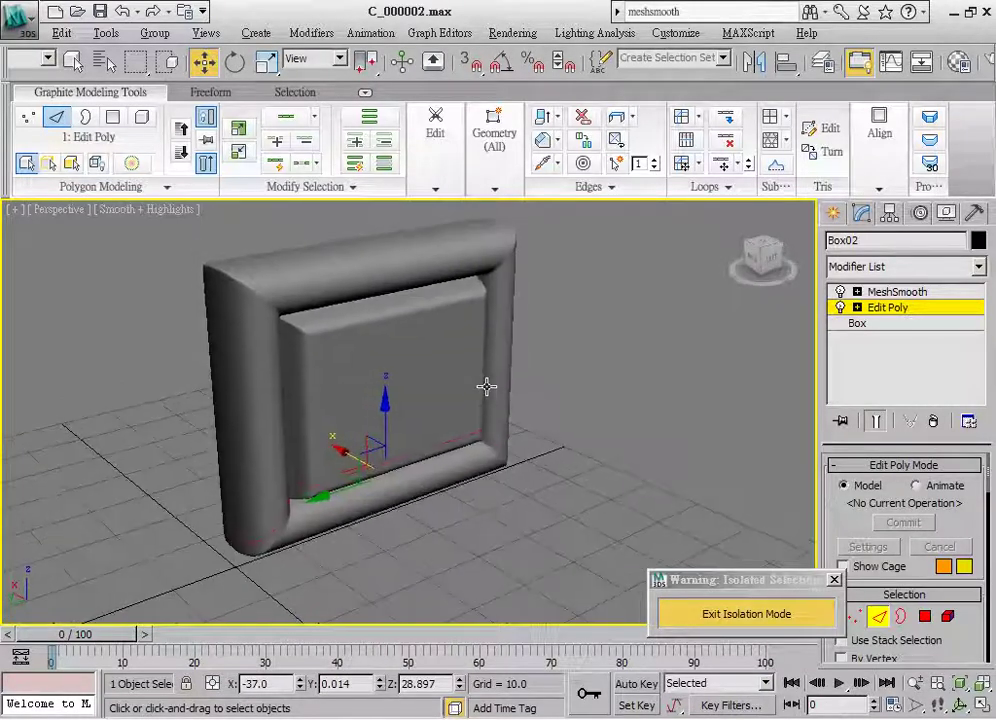
pyautogui.hotkey('ctrl', 'BackSpace')
pyautogui.press('F4')
pyautogui.scroll(5, 594, 382)
pyautogui.moveTo(533, 368)
pyautogui.keyDown('alt'); pyautogui.mouseDown(button='middle')
pyautogui.moveTo(596, 407)
pyautogui.moveTo(591, 418)
pyautogui.mouseUp(button='middle'); pyautogui.keyUp('alt')
pyautogui.scroll(-3, 574, 400)
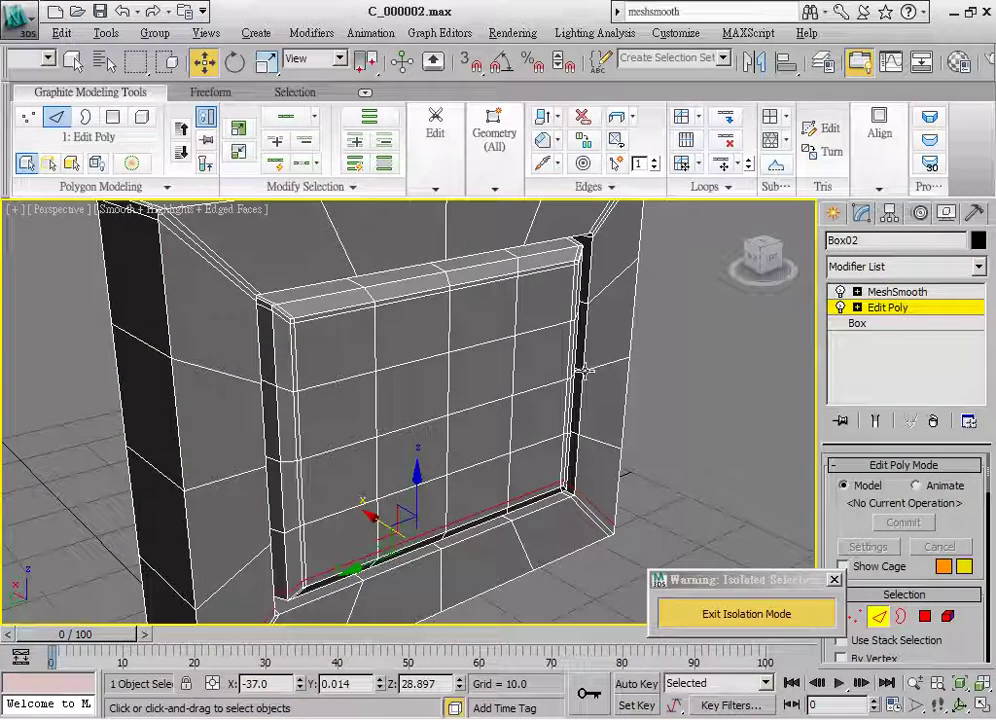
# Step: Select the full edge loop around the inner panel's border
pyautogui.click(551, 505)
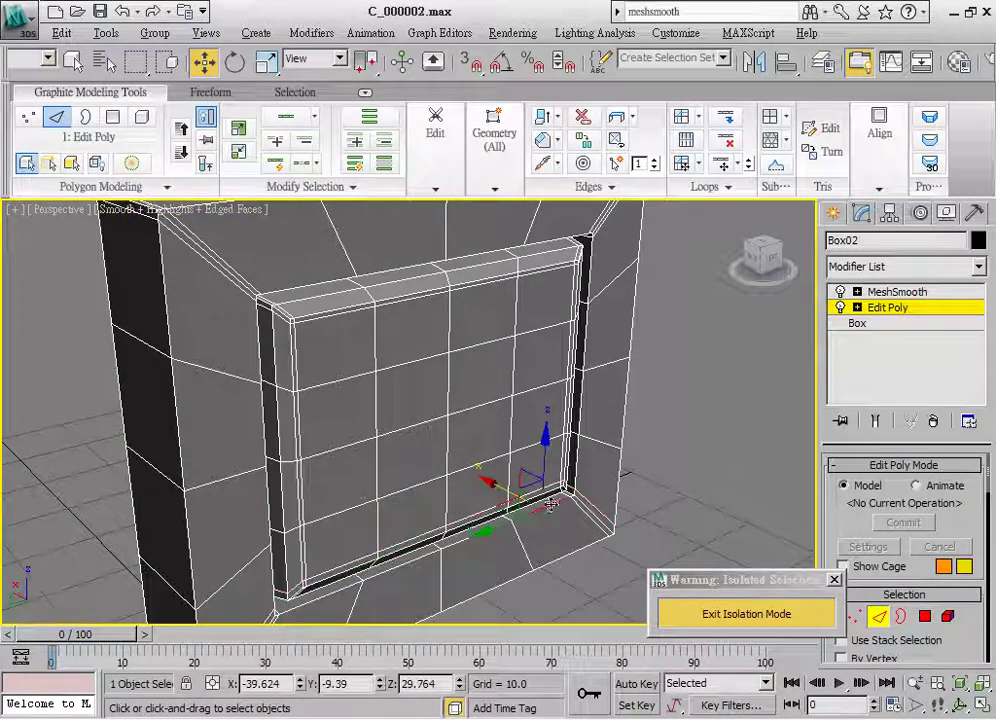
pyautogui.click(280, 128)
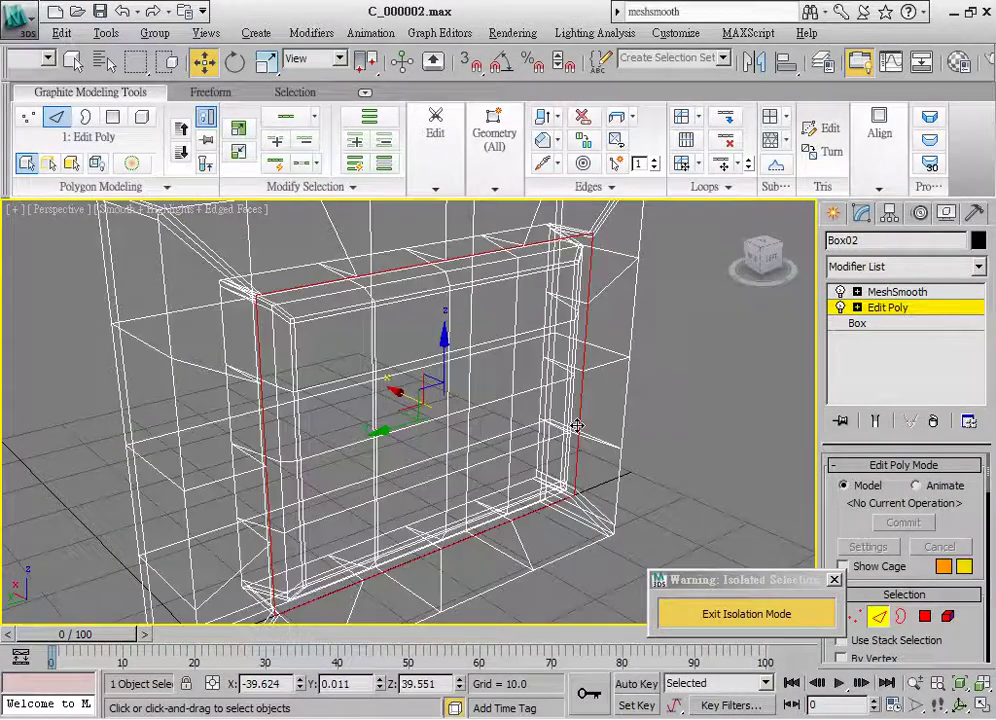
pyautogui.scroll(5, 560, 470)
pyautogui.moveTo(560, 470); pyautogui.dragTo(528, 452, button='middle')
pyautogui.scroll(-3, 485, 460)
pyautogui.scroll(2, 529, 451)
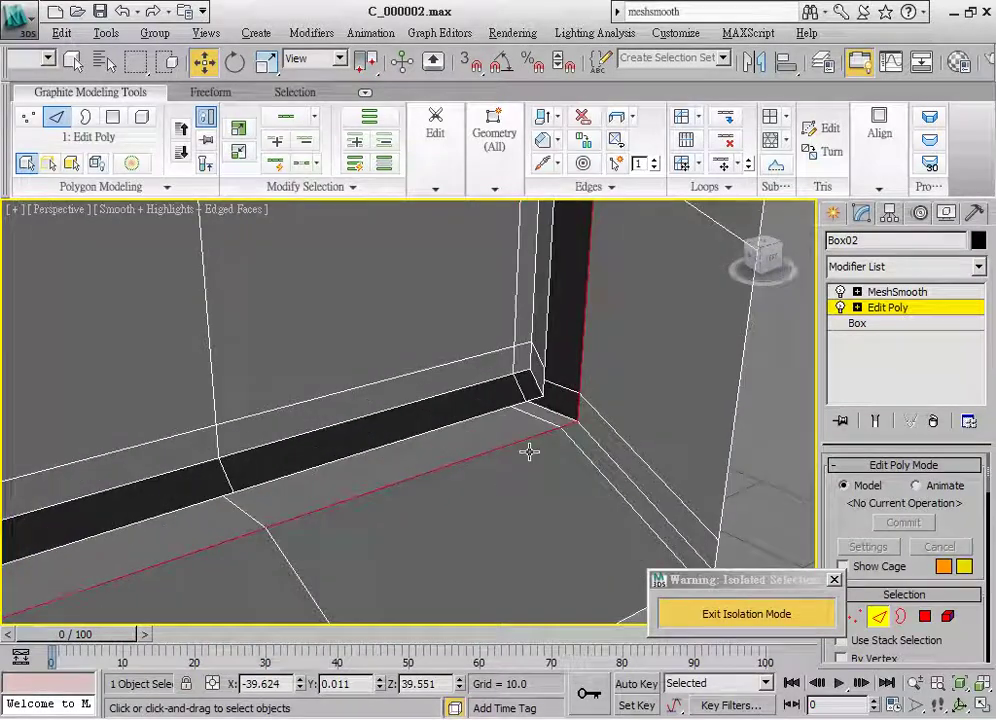
# Step: Chamfer the edge loop by 0.21 with 2 segments
pyautogui.click(562, 149)
pyautogui.moveTo(729, 317); pyautogui.dragTo(721, 381)
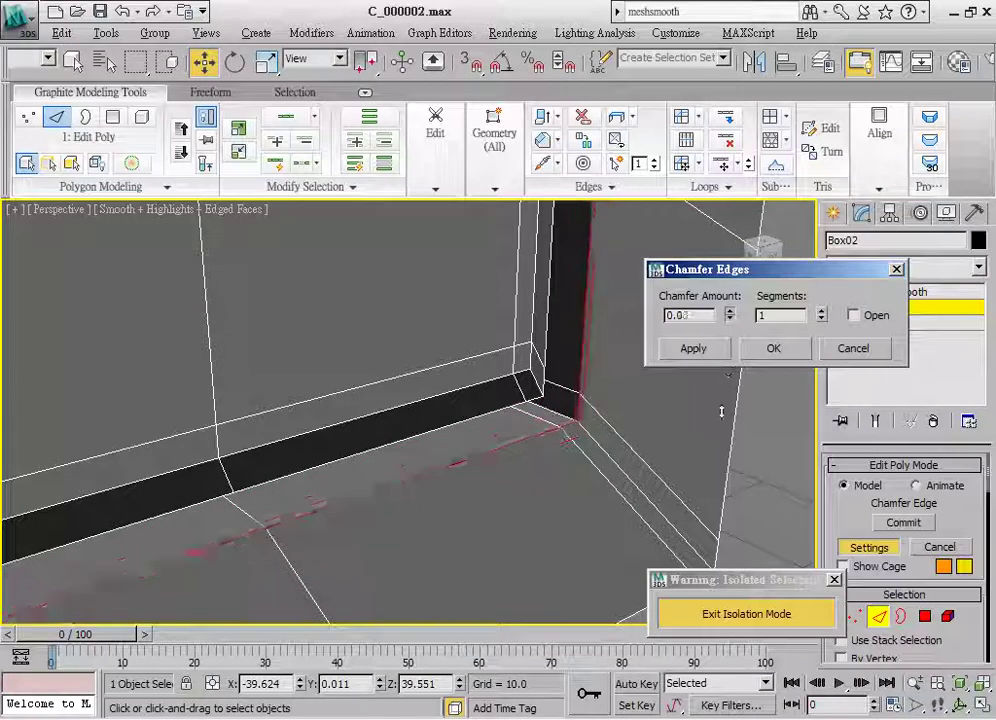
pyautogui.click(821, 311)
pyautogui.moveTo(731, 318); pyautogui.dragTo(729, 321)
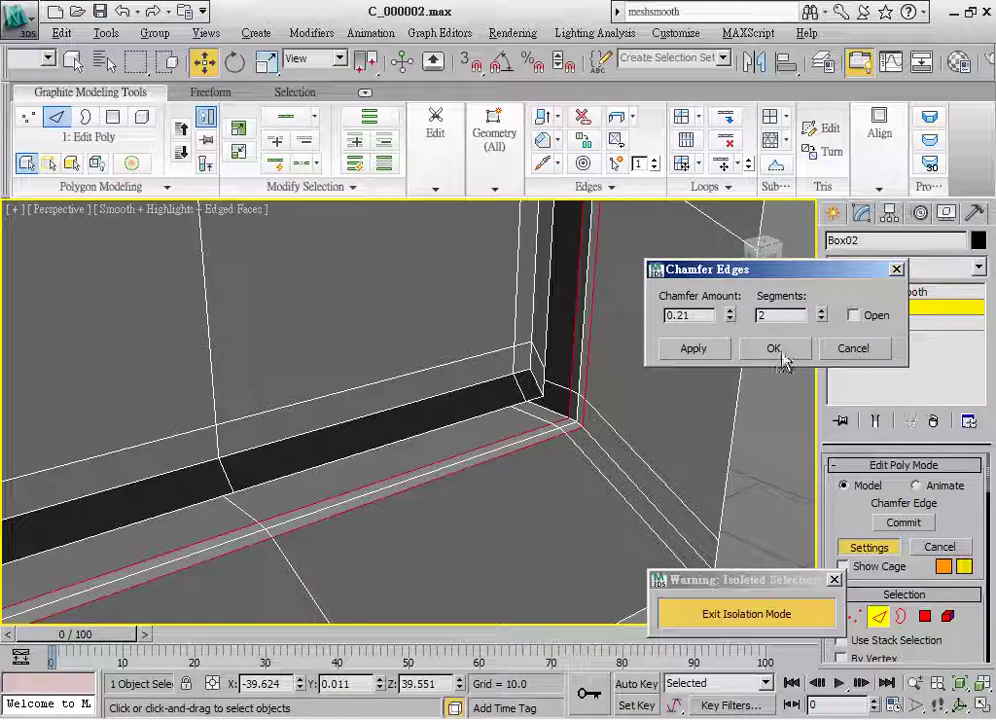
pyautogui.click(773, 349)
# Step: Inspect the chamfered corner, then return to the unsmoothed cage with wireframe
pyautogui.keyDown('alt'); pyautogui.moveTo(684, 328); pyautogui.dragTo(655, 417, button='middle'); pyautogui.keyUp('alt')
pyautogui.scroll(-5, 655, 417)
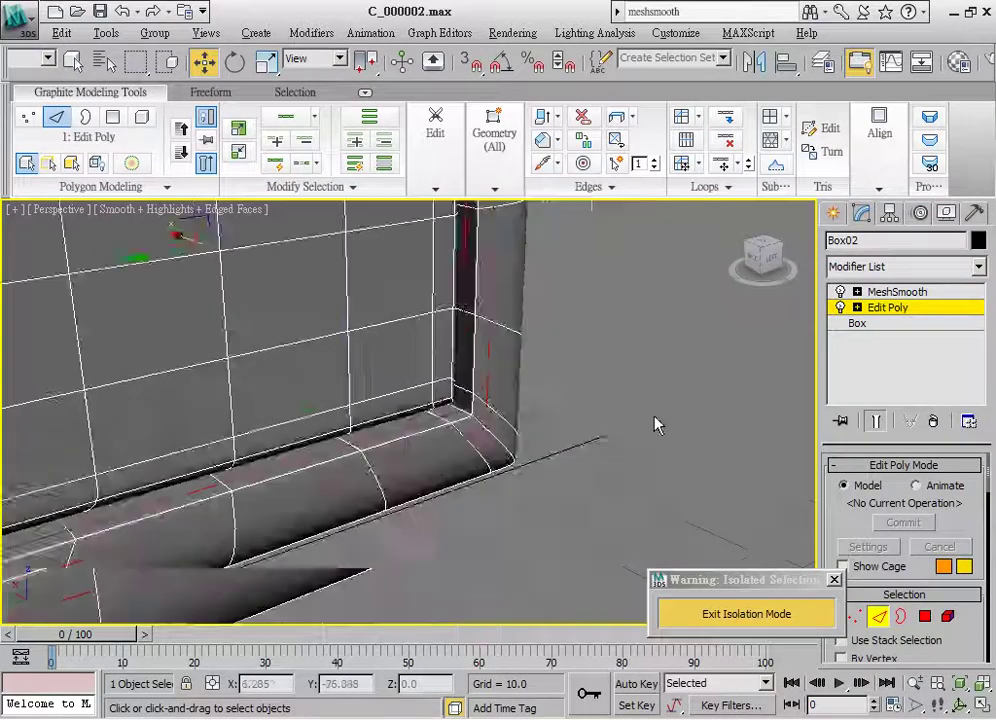
pyautogui.scroll(-3, 654, 422)
pyautogui.keyDown('alt'); pyautogui.moveTo(629, 458); pyautogui.dragTo(591, 350, button='middle'); pyautogui.keyUp('alt')
pyautogui.scroll(-2, 591, 355)
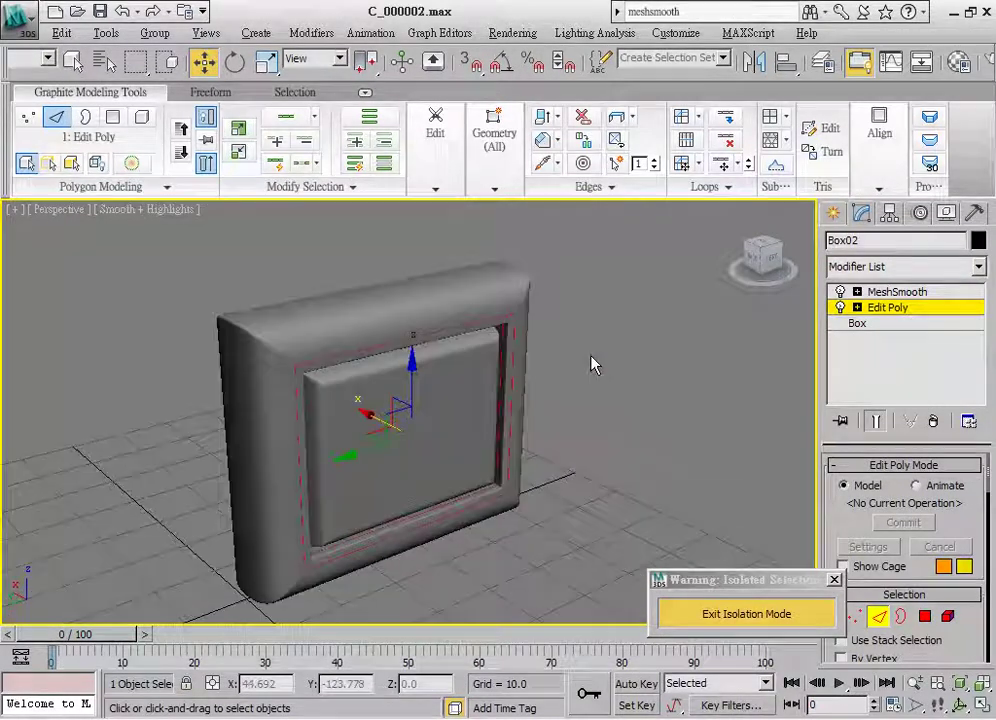
pyautogui.scroll(2, 591, 360)
pyautogui.click(877, 421)
pyautogui.moveTo(562, 300)
pyautogui.keyDown('alt'); pyautogui.mouseDown(button='middle')
pyautogui.moveTo(534, 340)
pyautogui.moveTo(556, 336)
pyautogui.moveTo(530, 350)
pyautogui.mouseUp(button='middle'); pyautogui.keyUp('alt')
pyautogui.press('F4')
pyautogui.press('F4')
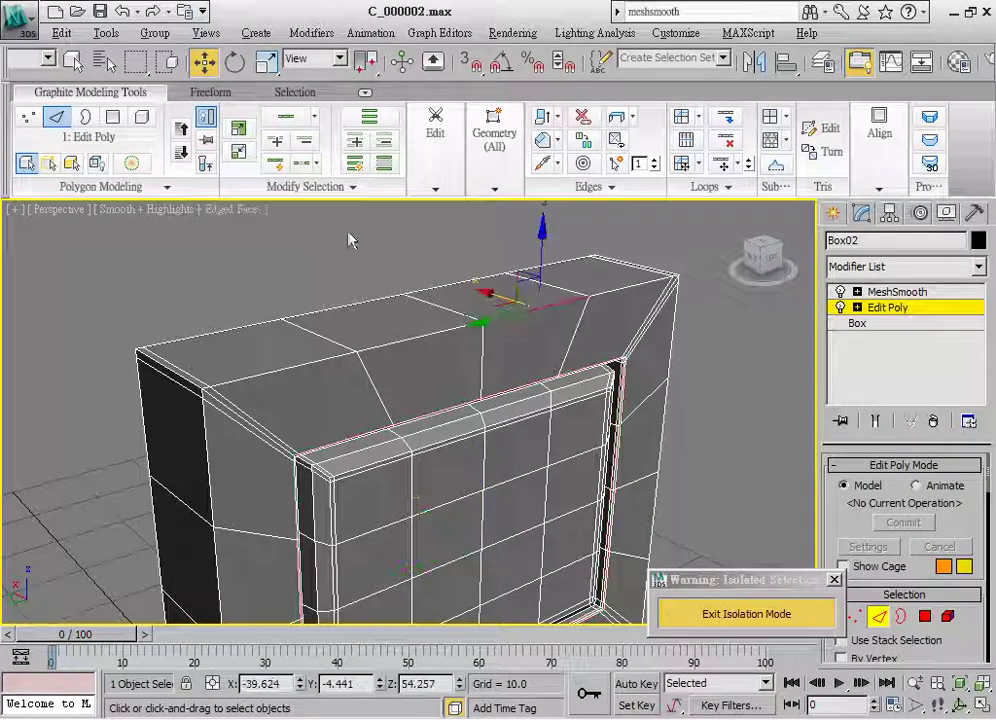
# Step: Chamfer the selected outer edges by about 2.8 with 1 segment
pyautogui.scroll(-5, 527, 365)
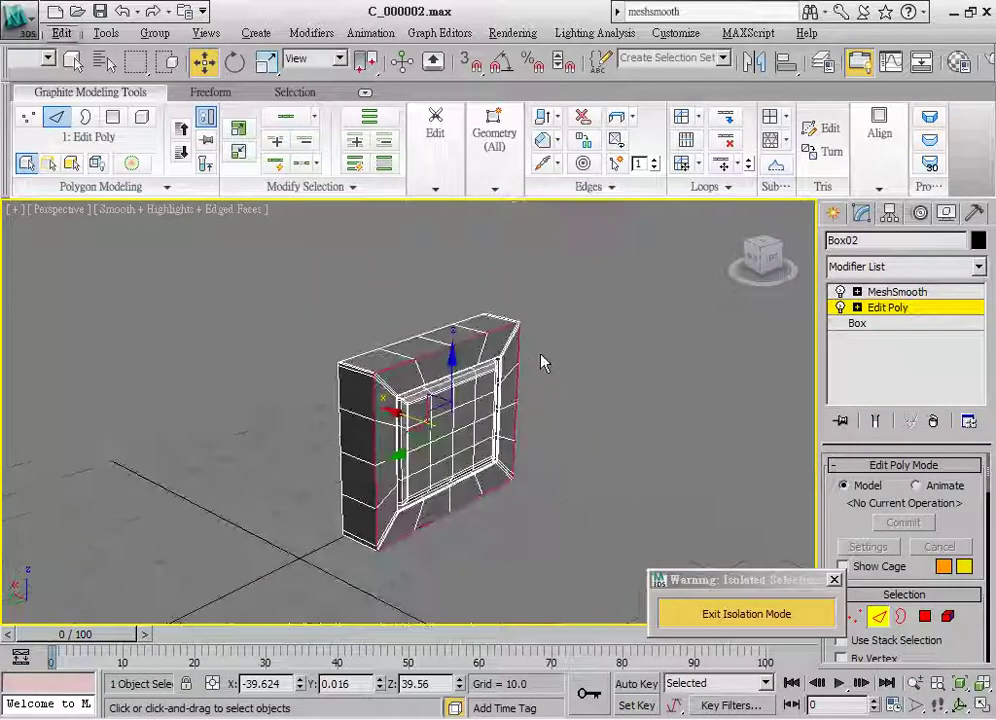
pyautogui.scroll(3, 535, 355)
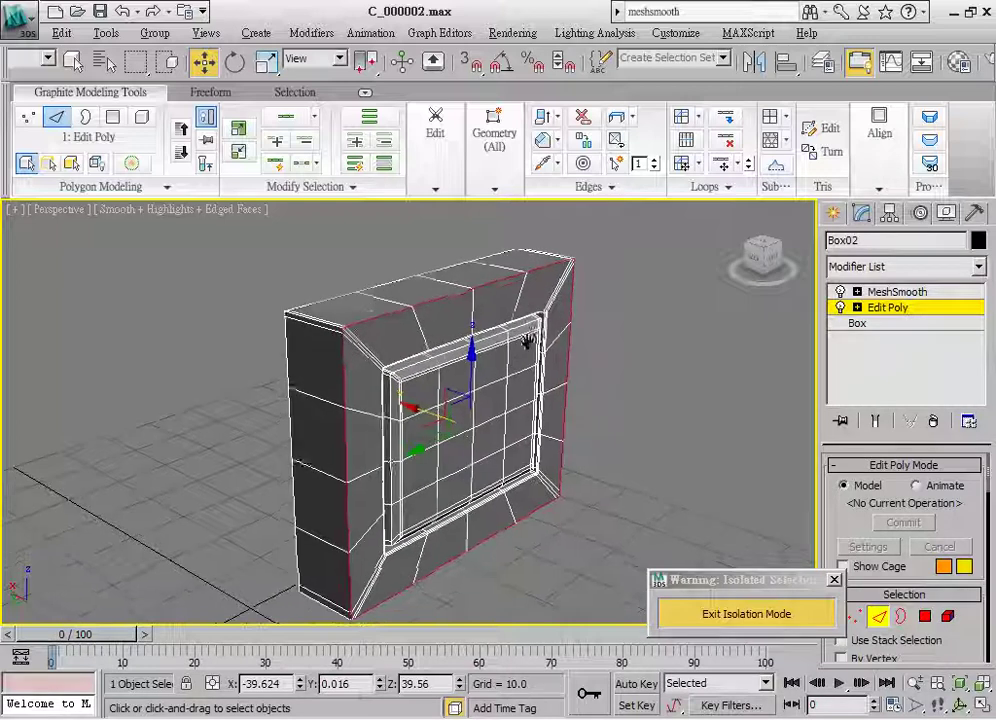
pyautogui.click(558, 142)
pyautogui.moveTo(729, 315)
pyautogui.mouseDown()
pyautogui.moveTo(733, 273)
pyautogui.moveTo(733, 284)
pyautogui.mouseUp()
pyautogui.click(822, 318)
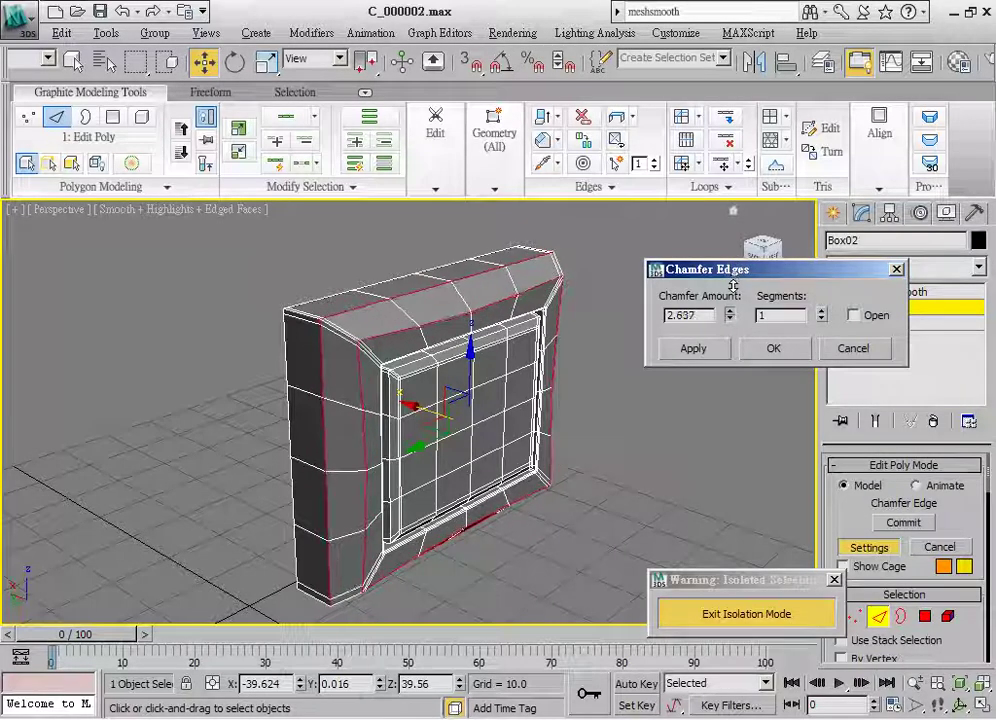
pyautogui.click(773, 348)
# Step: Select the outer rim edge loop and shift it slightly toward the corner
pyautogui.click(875, 421)
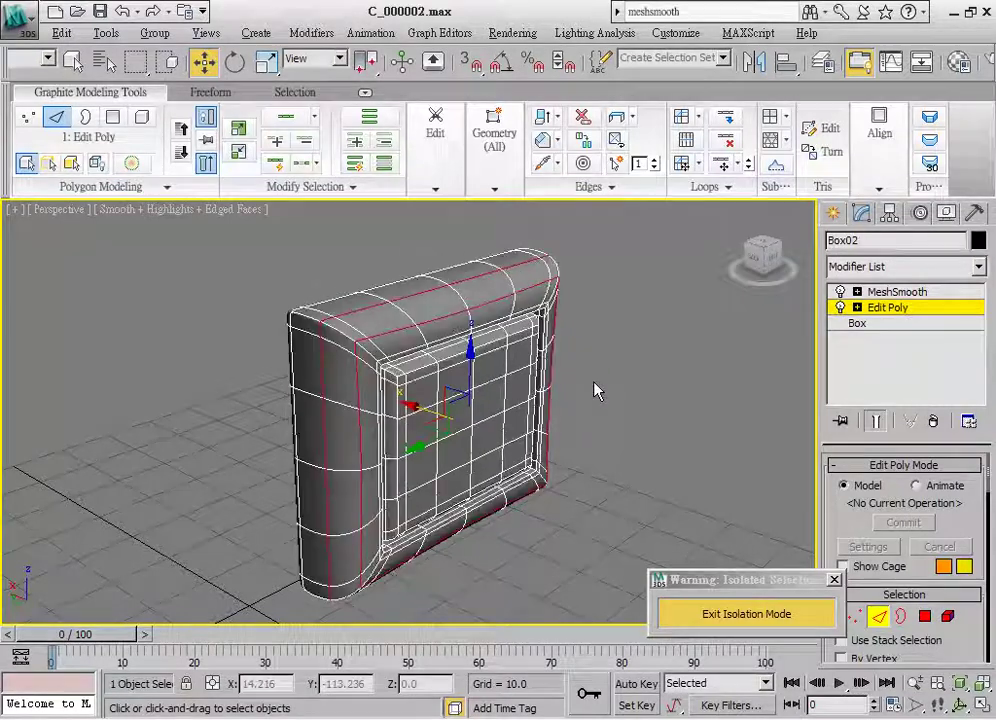
pyautogui.click(878, 422)
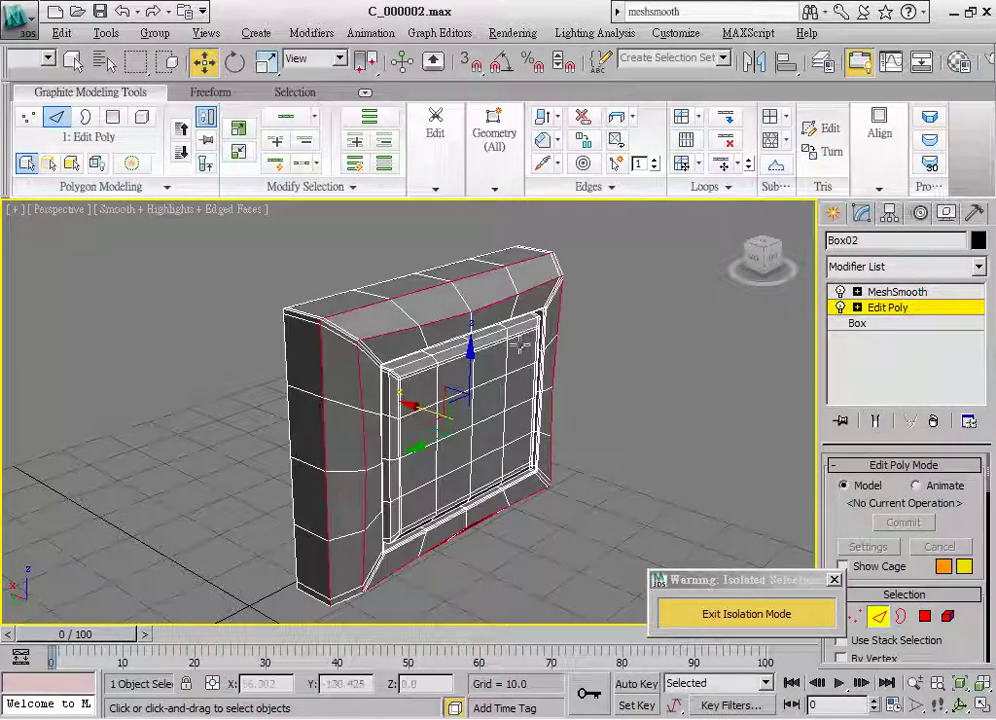
pyautogui.click(287, 118)
pyautogui.moveTo(407, 401); pyautogui.dragTo(394, 401)
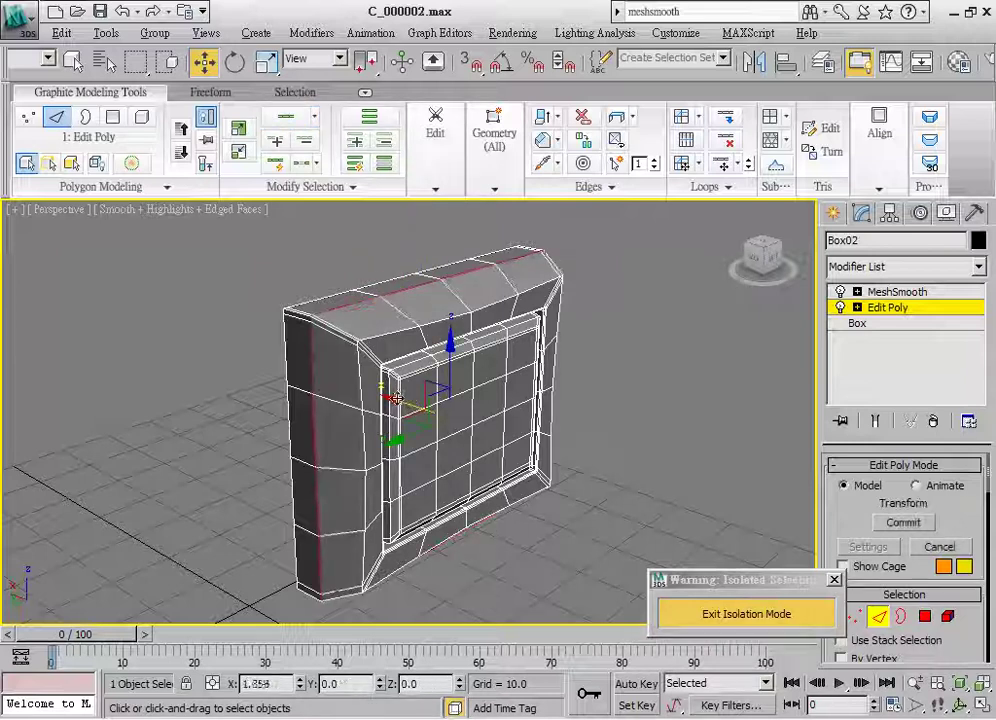
pyautogui.click(877, 422)
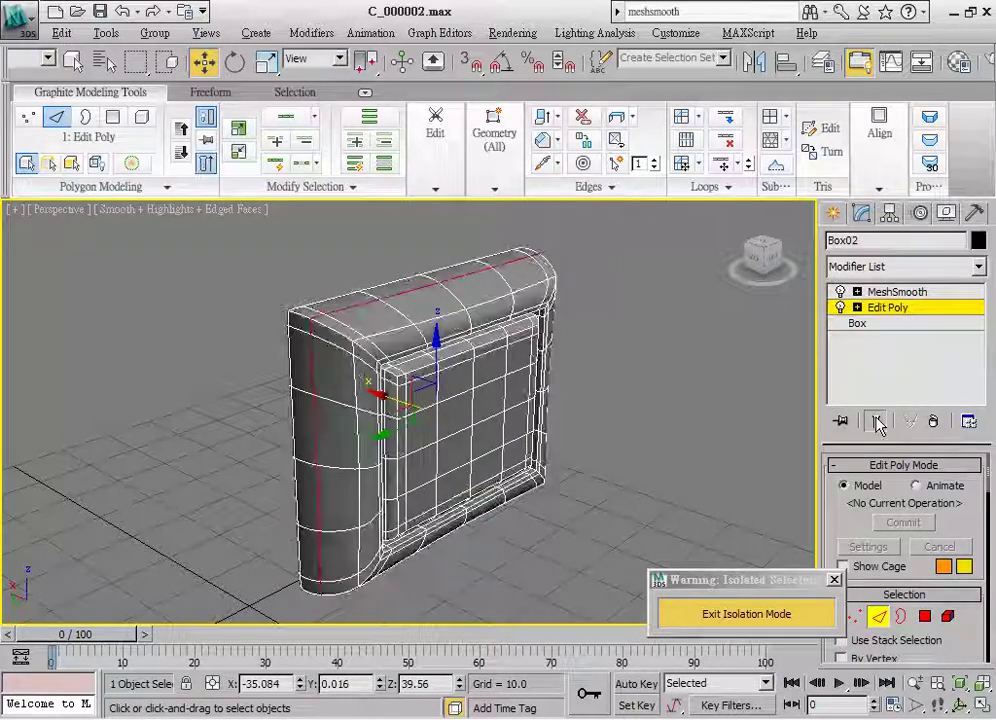
pyautogui.press('F4')
pyautogui.click(877, 422)
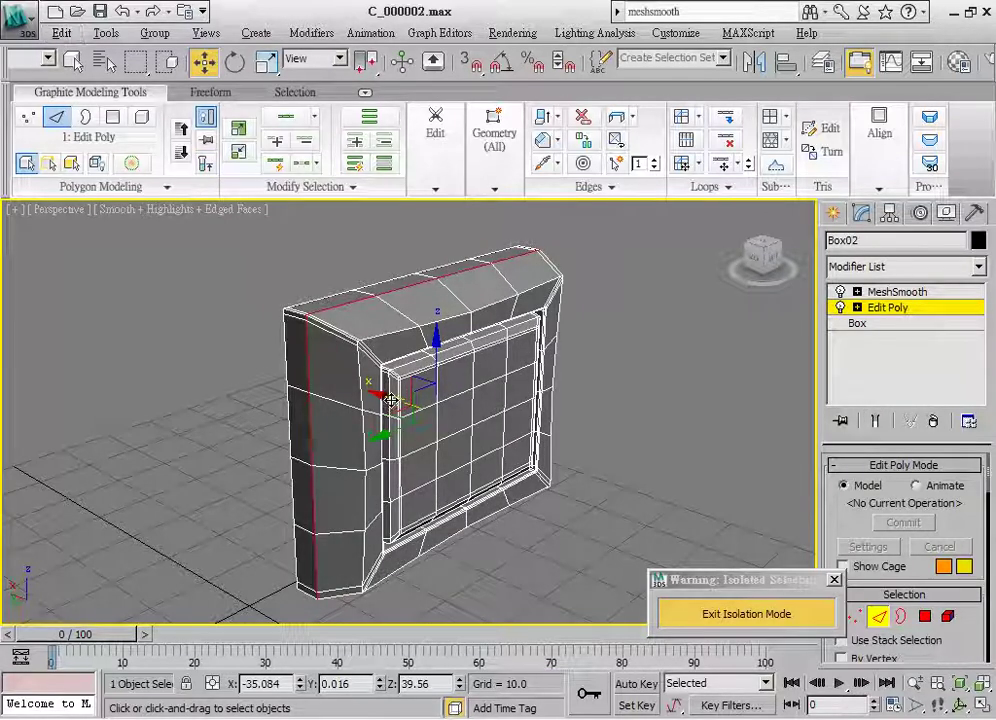
pyautogui.moveTo(390, 400); pyautogui.dragTo(397, 401)
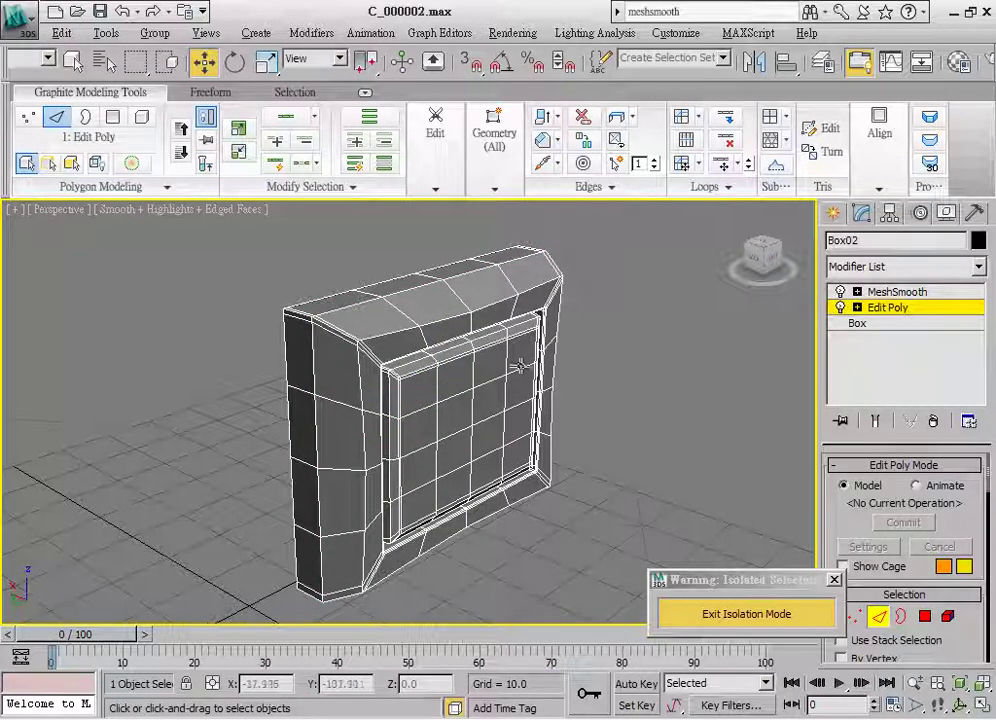
pyautogui.scroll(5, 520, 367)
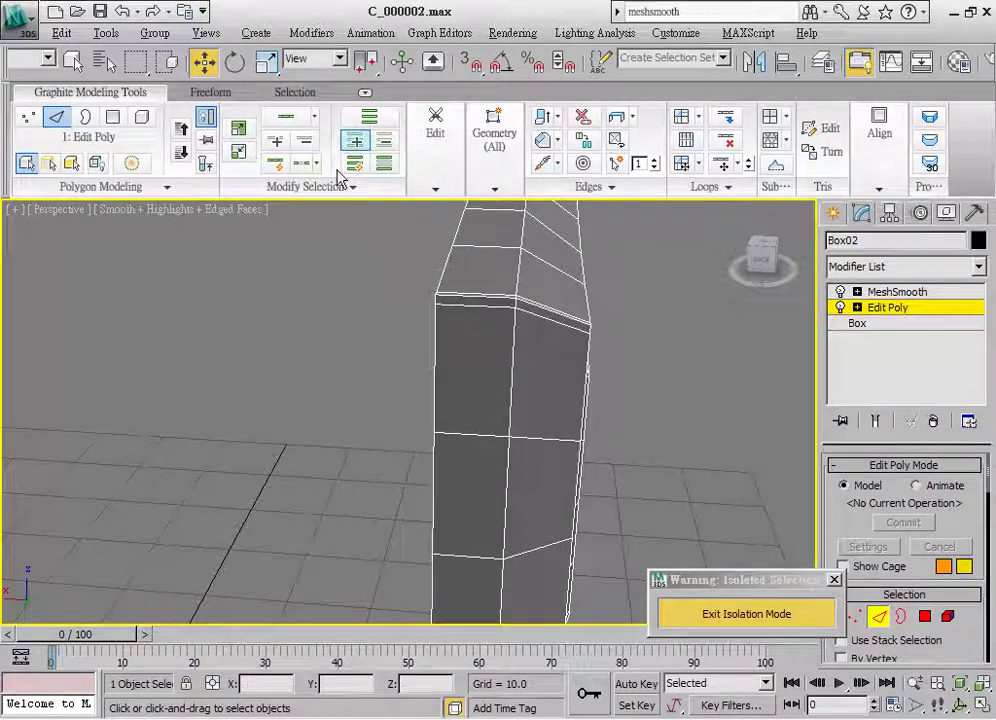
# Step: Select the edge loop at the panel's left-front corner
pyautogui.click(435, 188)
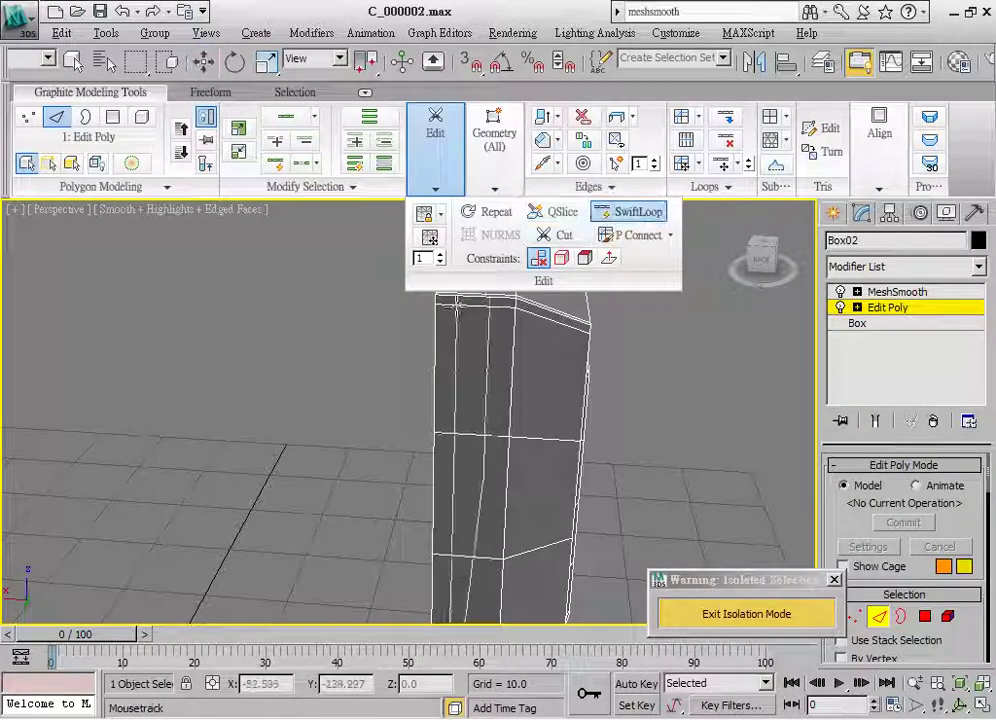
pyautogui.keyDown('alt'); pyautogui.moveTo(470, 390); pyautogui.dragTo(322, 327, button='middle'); pyautogui.keyUp('alt')
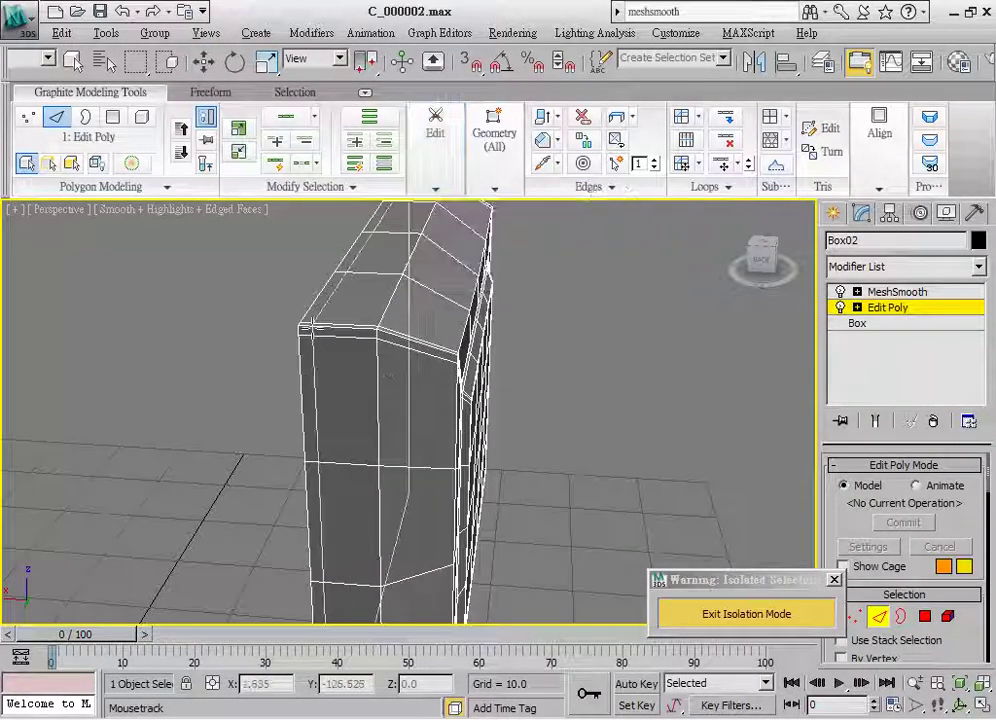
pyautogui.doubleClick(314, 340)
pyautogui.press('w')
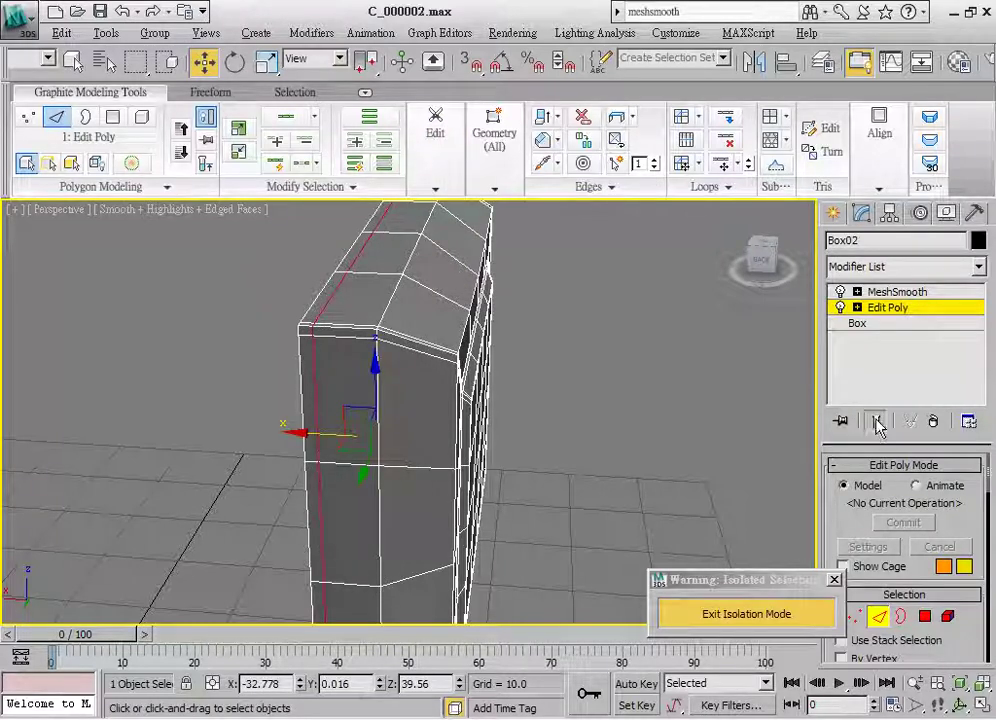
# Step: Inspect the smoothed corner from the side, then make MeshSmooth current
pyautogui.click(878, 425)
pyautogui.press('F4')
pyautogui.moveTo(585, 407)
pyautogui.keyDown('alt'); pyautogui.mouseDown(button='middle')
pyautogui.moveTo(469, 380)
pyautogui.moveTo(605, 398)
pyautogui.moveTo(686, 336)
pyautogui.mouseUp(button='middle'); pyautogui.keyUp('alt')
pyautogui.press('F4')
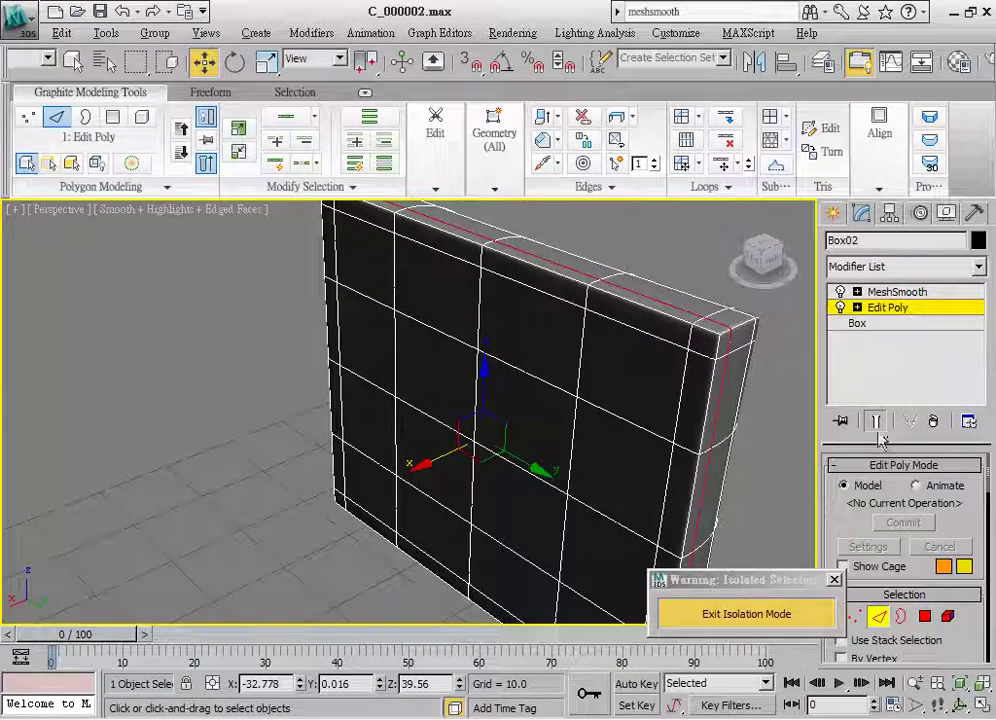
pyautogui.moveTo(771, 416)
pyautogui.keyDown('alt'); pyautogui.mouseDown(button='middle')
pyautogui.moveTo(649, 382)
pyautogui.moveTo(700, 380)
pyautogui.mouseUp(button='middle'); pyautogui.keyUp('alt')
pyautogui.moveTo(560, 380)
pyautogui.keyDown('alt'); pyautogui.mouseDown(button='middle')
pyautogui.moveTo(498, 369)
pyautogui.moveTo(587, 398)
pyautogui.moveTo(530, 375)
pyautogui.mouseUp(button='middle'); pyautogui.keyUp('alt')
pyautogui.click(897, 291)
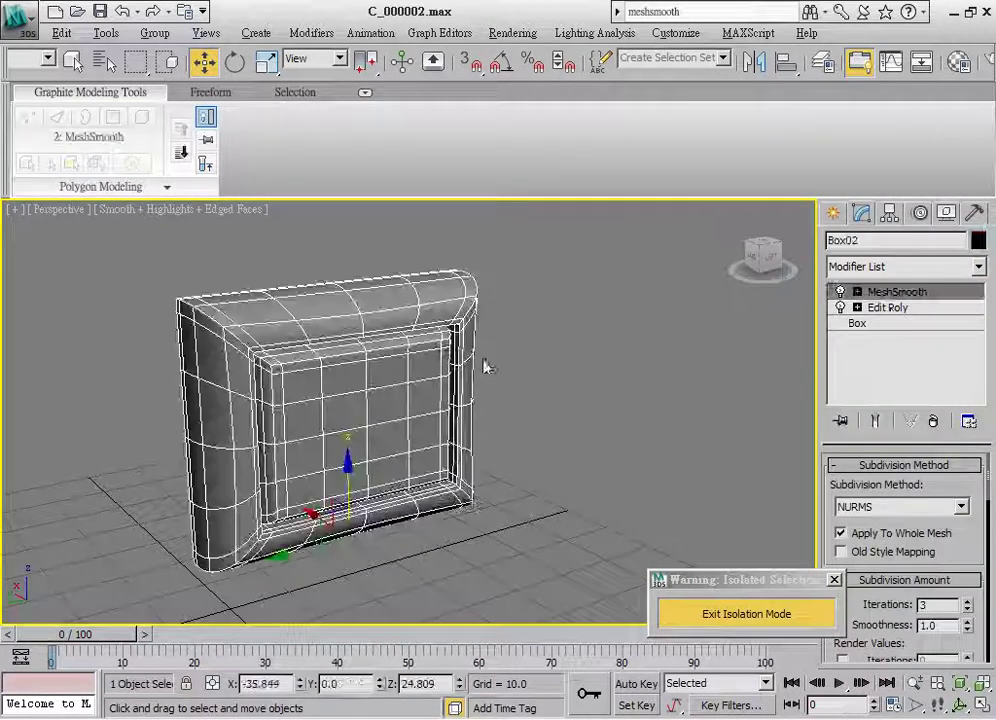
# Step: Add an FFD 4x4x4 modifier above MeshSmooth and view the panel from the front
pyautogui.click(894, 308)
pyautogui.click(900, 291)
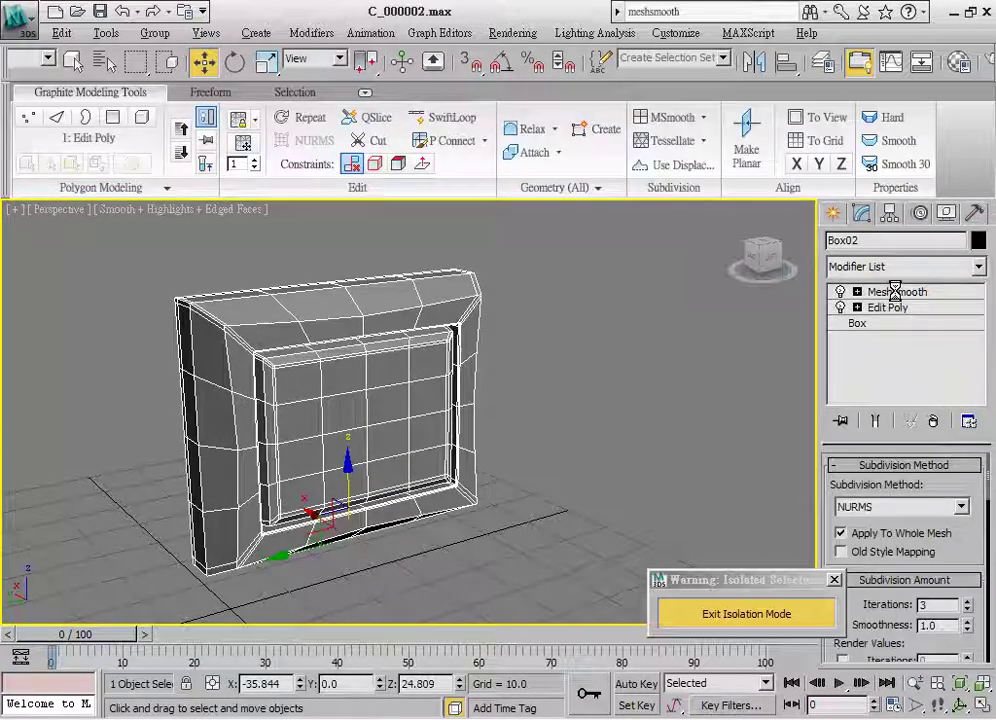
pyautogui.click(907, 267)
pyautogui.scroll(-10, 900, 250)
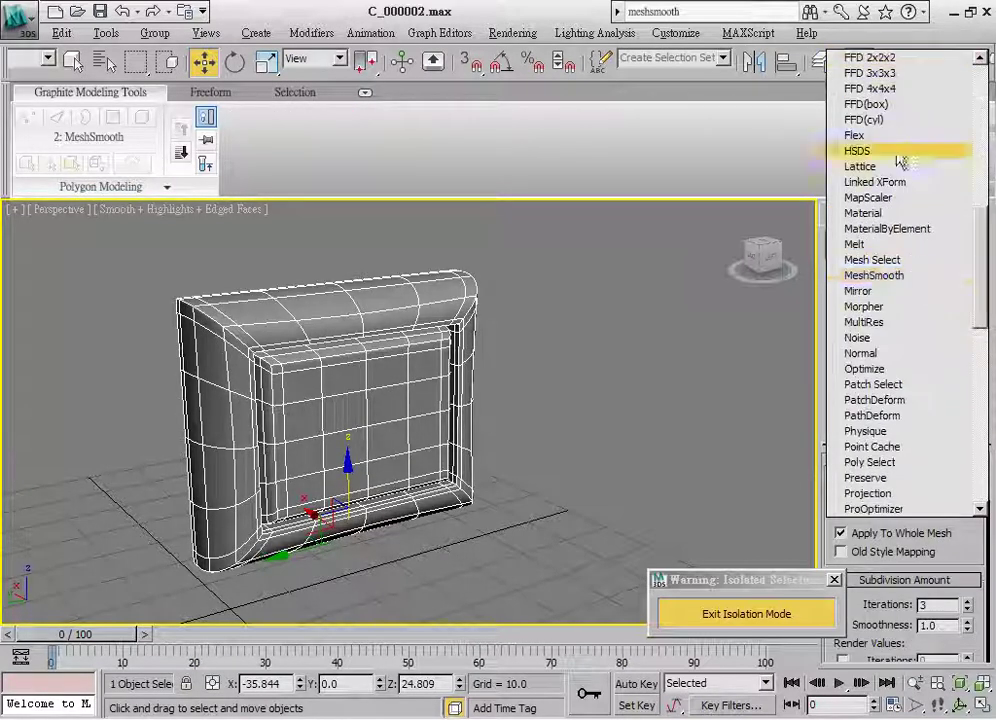
pyautogui.click(897, 90)
pyautogui.scroll(-3, 625, 331)
pyautogui.scroll(-2, 600, 340)
pyautogui.moveTo(570, 353); pyautogui.dragTo(566, 351, button='middle')
pyautogui.keyDown('alt'); pyautogui.moveTo(668, 457); pyautogui.dragTo(483, 360, button='middle'); pyautogui.keyUp('alt')
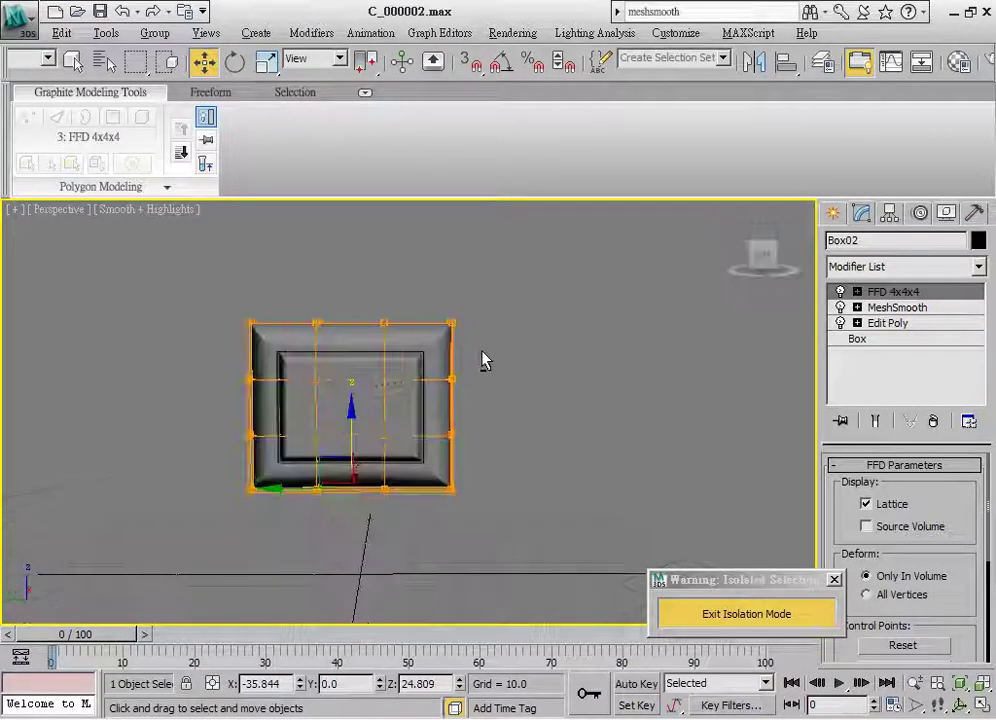
# Step: In FFD 4x4x4 Control Points mode, pull the top lattice points up and outward to skew the panel
pyautogui.click(857, 291)
pyautogui.press('1')
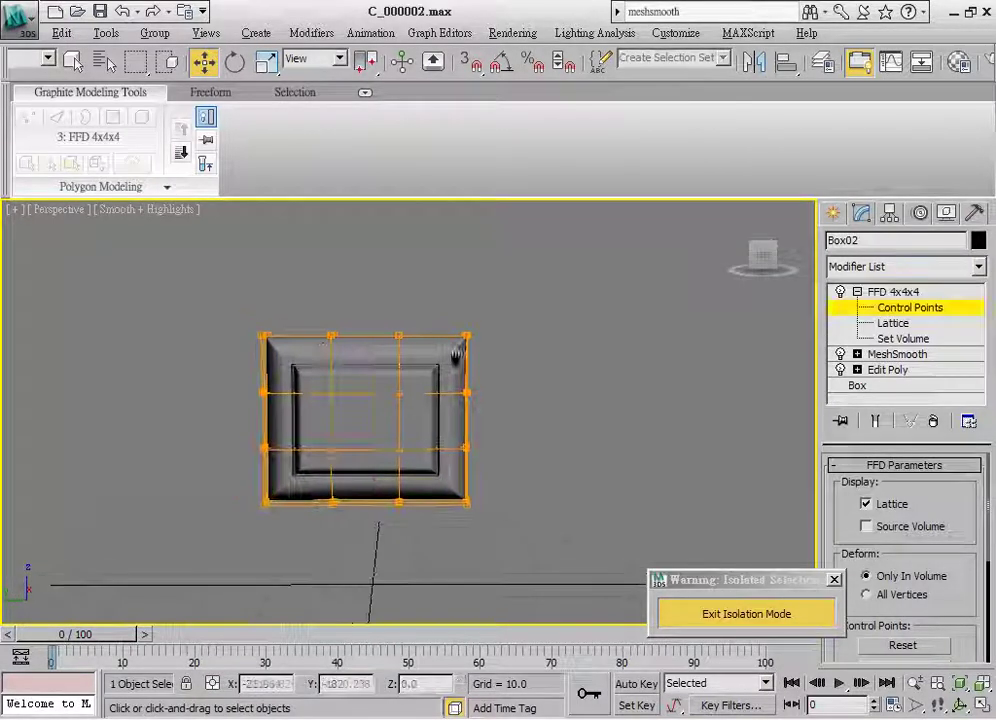
pyautogui.moveTo(285, 362); pyautogui.dragTo(250, 322)
pyautogui.keyDown('alt'); pyautogui.moveTo(336, 385); pyautogui.dragTo(252, 333, button='middle'); pyautogui.keyUp('alt')
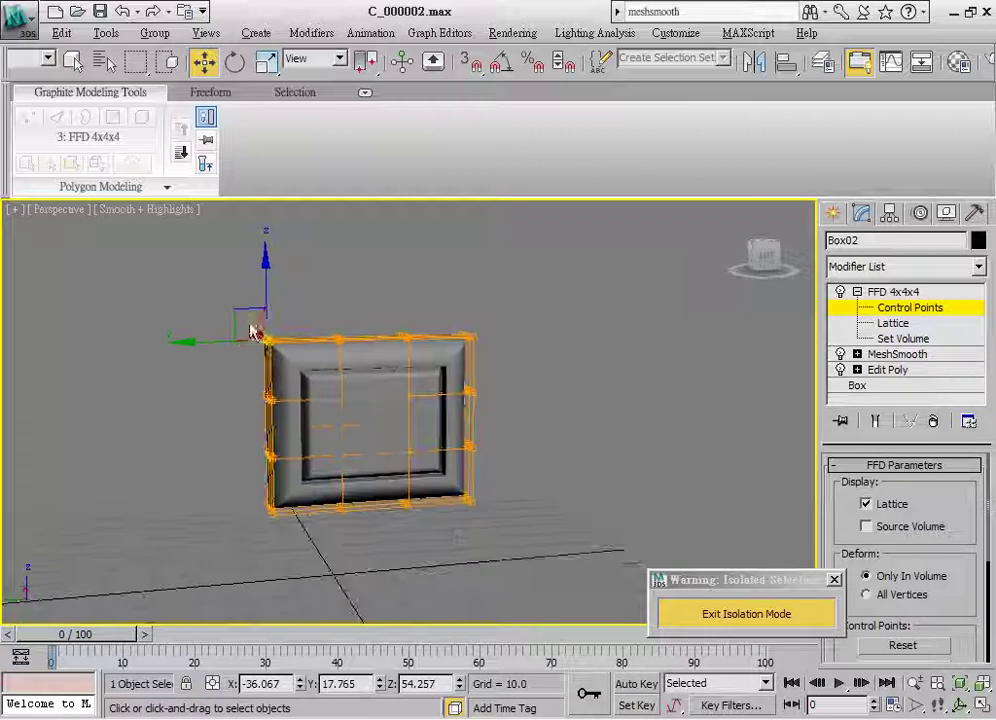
pyautogui.moveTo(271, 298); pyautogui.dragTo(268, 276)
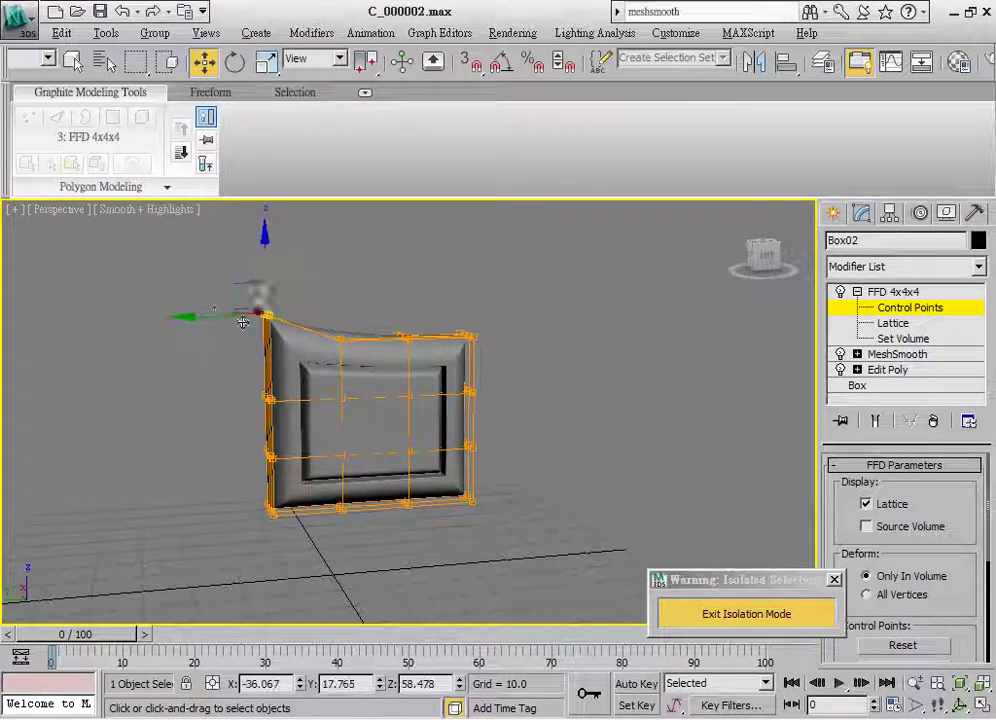
pyautogui.moveTo(213, 313); pyautogui.dragTo(190, 313)
pyautogui.moveTo(360, 420)
pyautogui.keyDown('alt'); pyautogui.mouseDown(button='middle')
pyautogui.moveTo(395, 377)
pyautogui.moveTo(415, 327)
pyautogui.mouseUp(button='middle'); pyautogui.keyUp('alt')
pyautogui.moveTo(410, 311); pyautogui.dragTo(311, 356)
pyautogui.moveTo(362, 285); pyautogui.dragTo(388, 320)
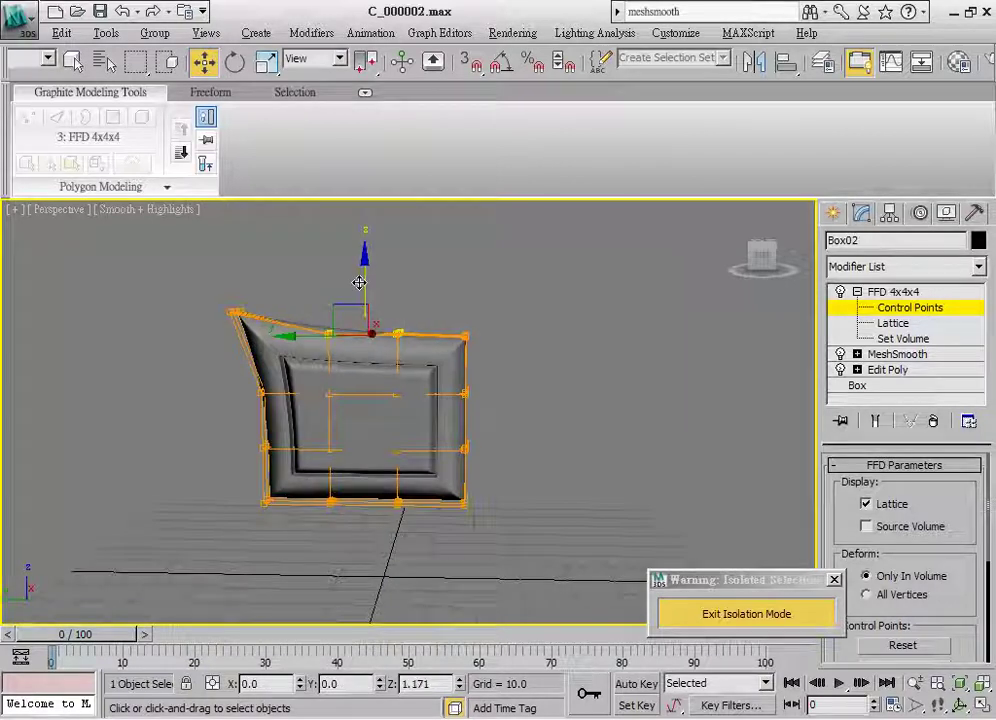
pyautogui.keyDown('alt'); pyautogui.moveTo(387, 320); pyautogui.dragTo(500, 391, button='middle'); pyautogui.keyUp('alt')
pyautogui.moveTo(380, 305); pyautogui.dragTo(512, 298)
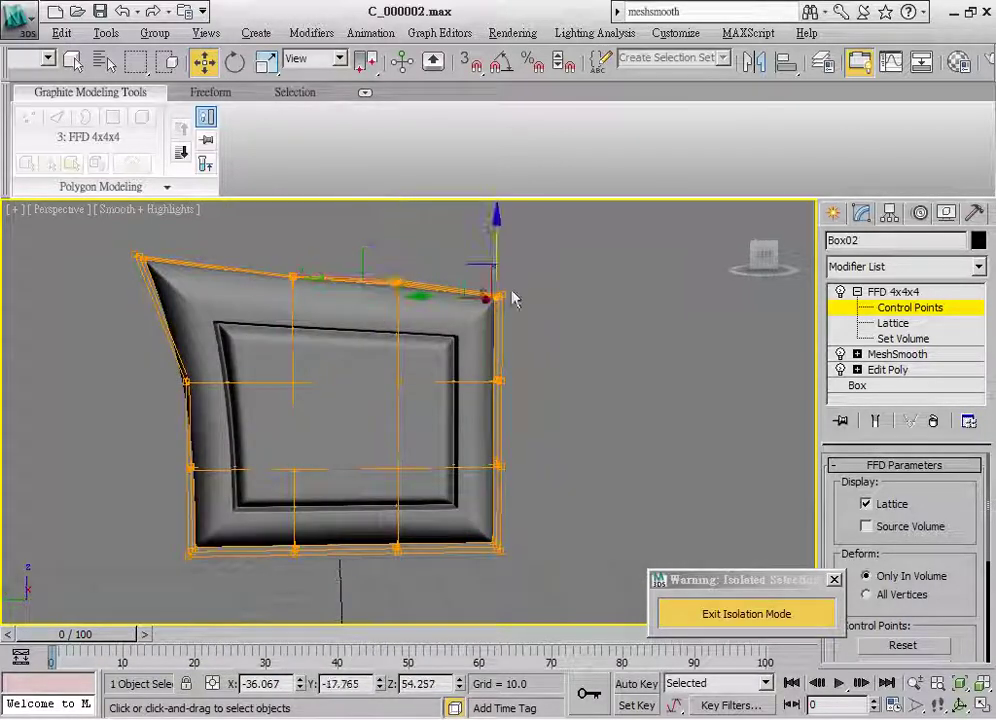
pyautogui.moveTo(465, 266); pyautogui.dragTo(474, 271)
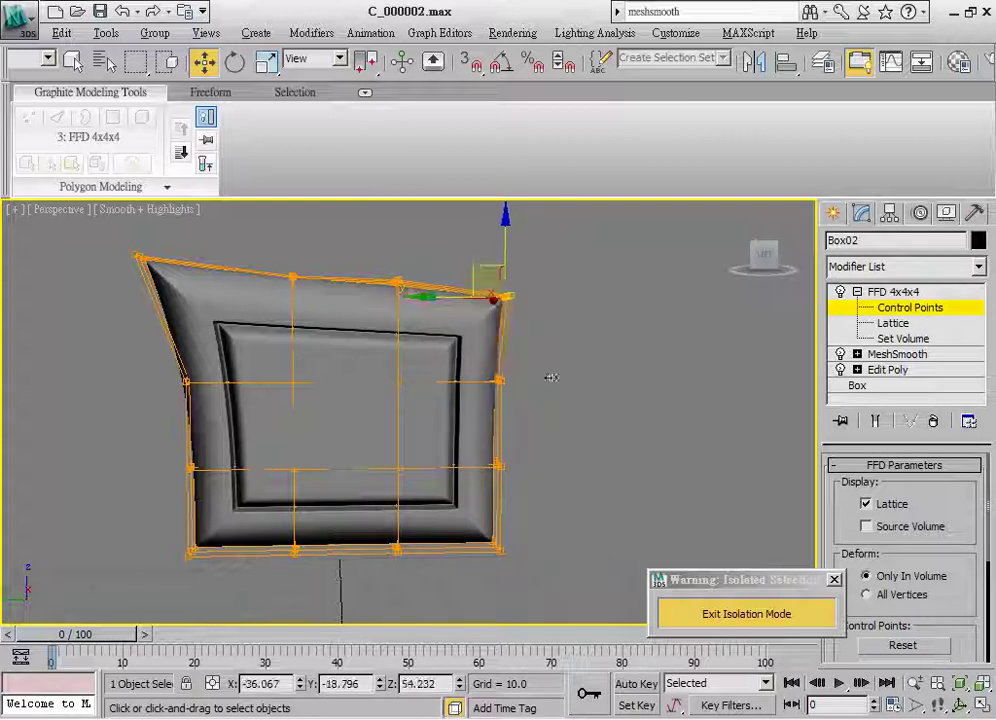
# Step: Push the right-side and bottom lattice points outward to widen the panel's lower edge
pyautogui.moveTo(481, 442); pyautogui.dragTo(462, 379)
pyautogui.moveTo(462, 430); pyautogui.dragTo(533, 472)
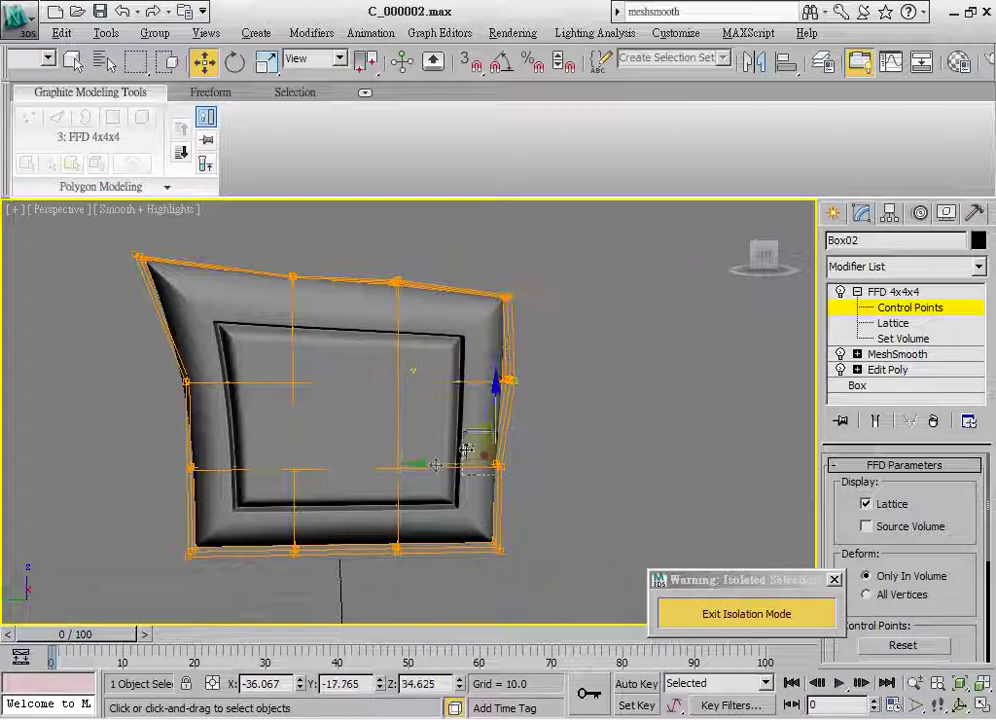
pyautogui.moveTo(442, 465); pyautogui.dragTo(452, 466)
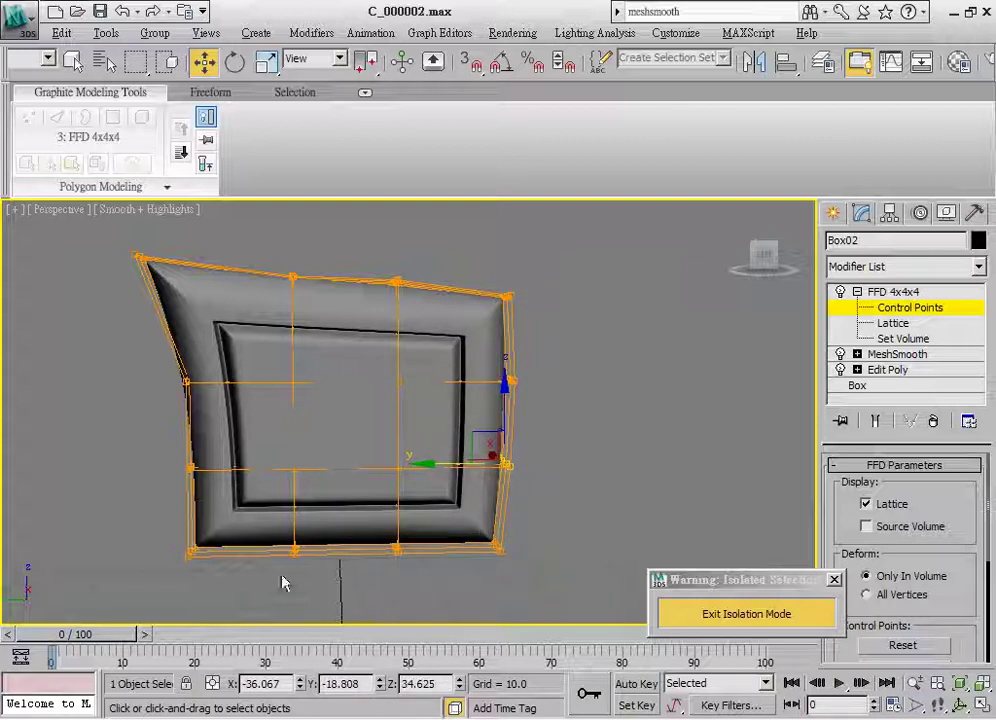
pyautogui.moveTo(408, 543); pyautogui.dragTo(430, 572)
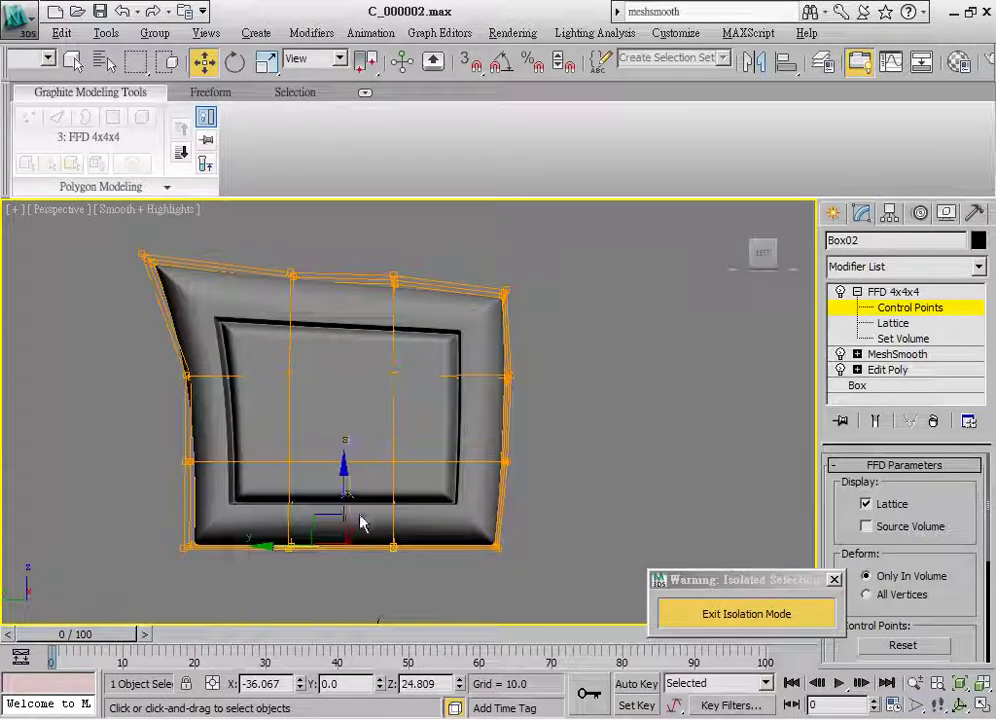
pyautogui.moveTo(428, 527); pyautogui.dragTo(428, 530)
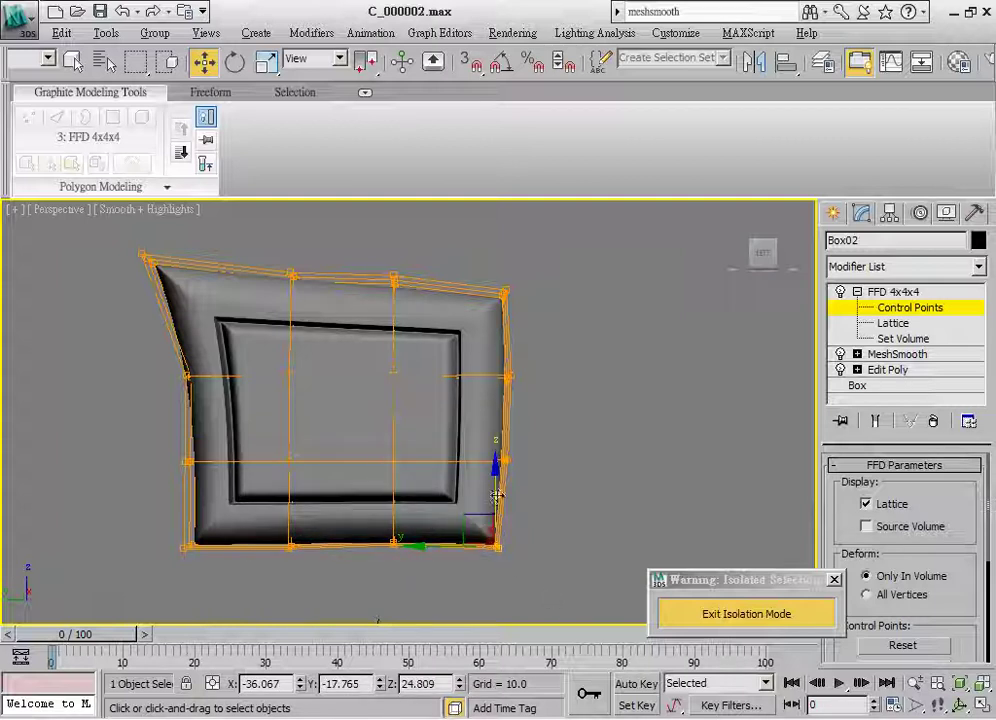
pyautogui.moveTo(497, 495); pyautogui.dragTo(497, 498)
pyautogui.moveTo(435, 556); pyautogui.dragTo(333, 530)
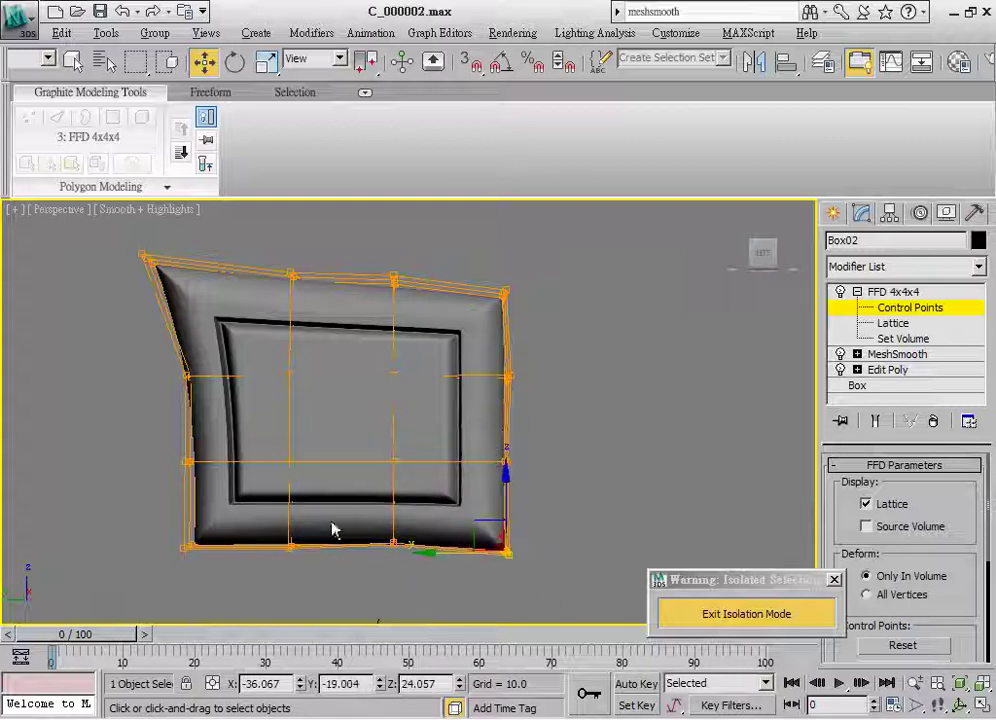
# Step: Flare the left-middle and lower-left lattice points leftward, shift the central points, then deselect
pyautogui.moveTo(215, 410); pyautogui.dragTo(216, 411)
pyautogui.moveTo(144, 382); pyautogui.dragTo(102, 381)
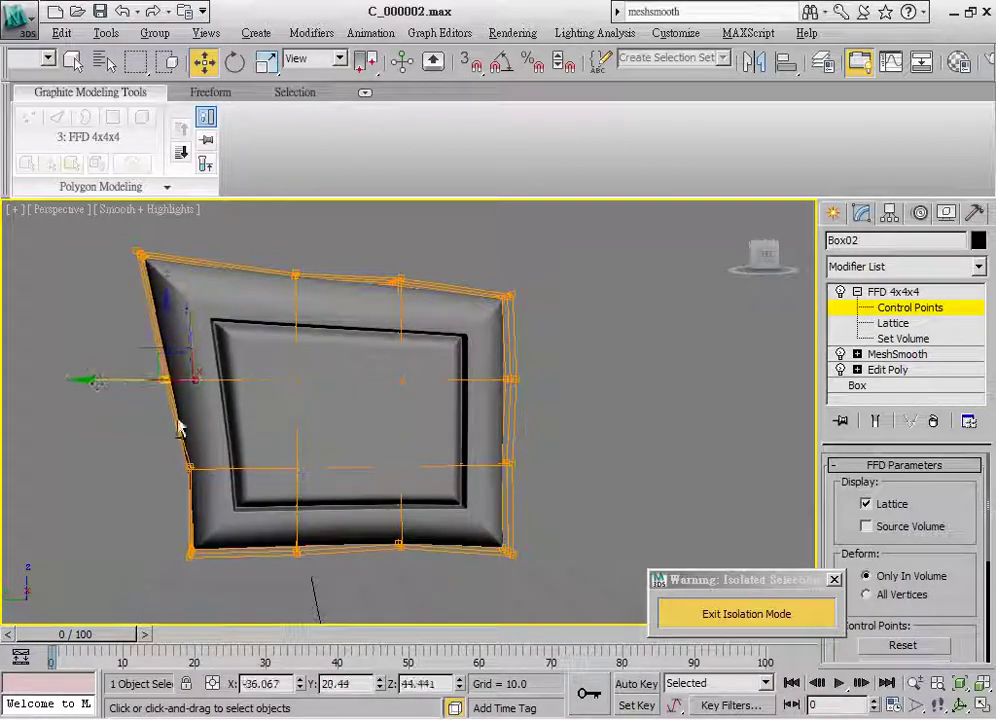
pyautogui.moveTo(224, 497)
pyautogui.mouseDown()
pyautogui.moveTo(165, 445)
pyautogui.moveTo(138, 465)
pyautogui.mouseUp()
pyautogui.keyDown('alt'); pyautogui.moveTo(291, 453); pyautogui.dragTo(372, 388, button='middle'); pyautogui.keyUp('alt')
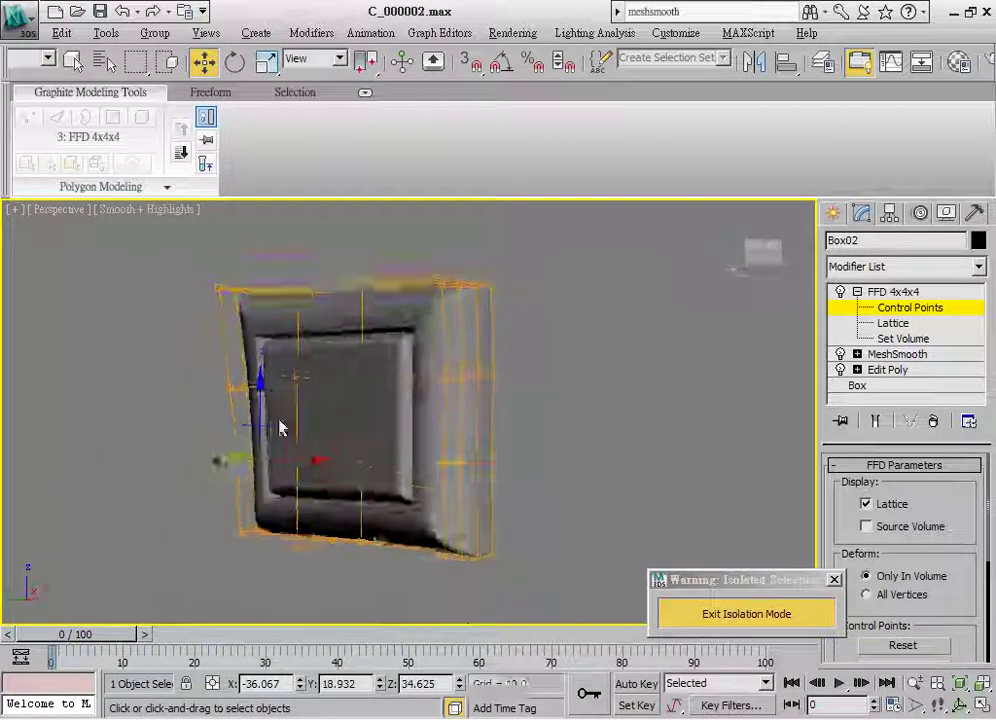
pyautogui.click(361, 381)
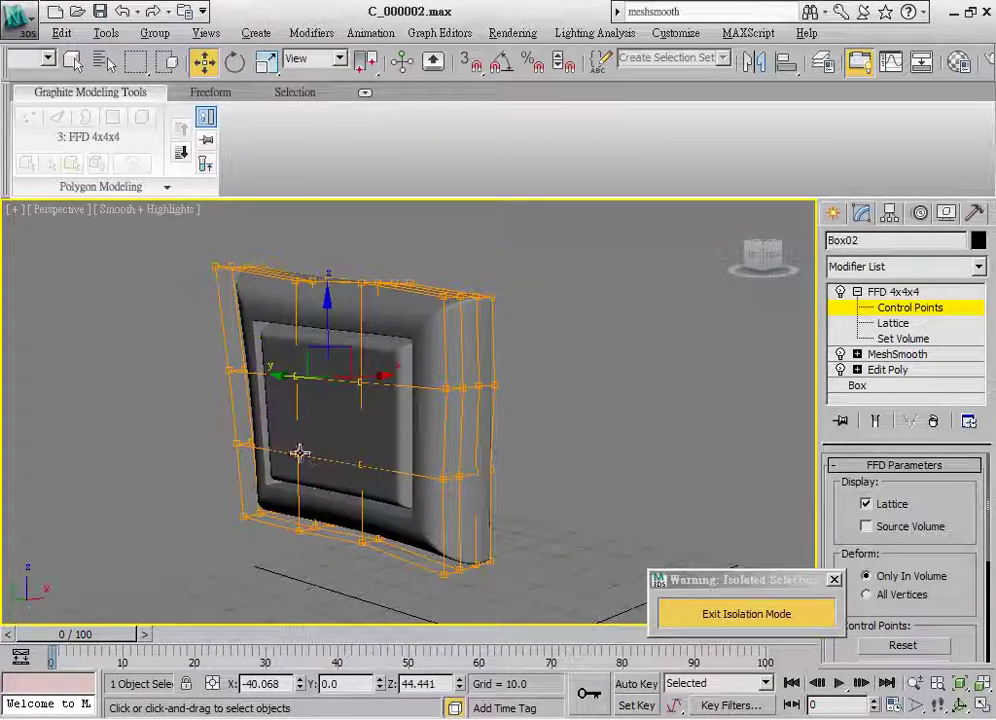
pyautogui.moveTo(367, 411); pyautogui.dragTo(357, 413)
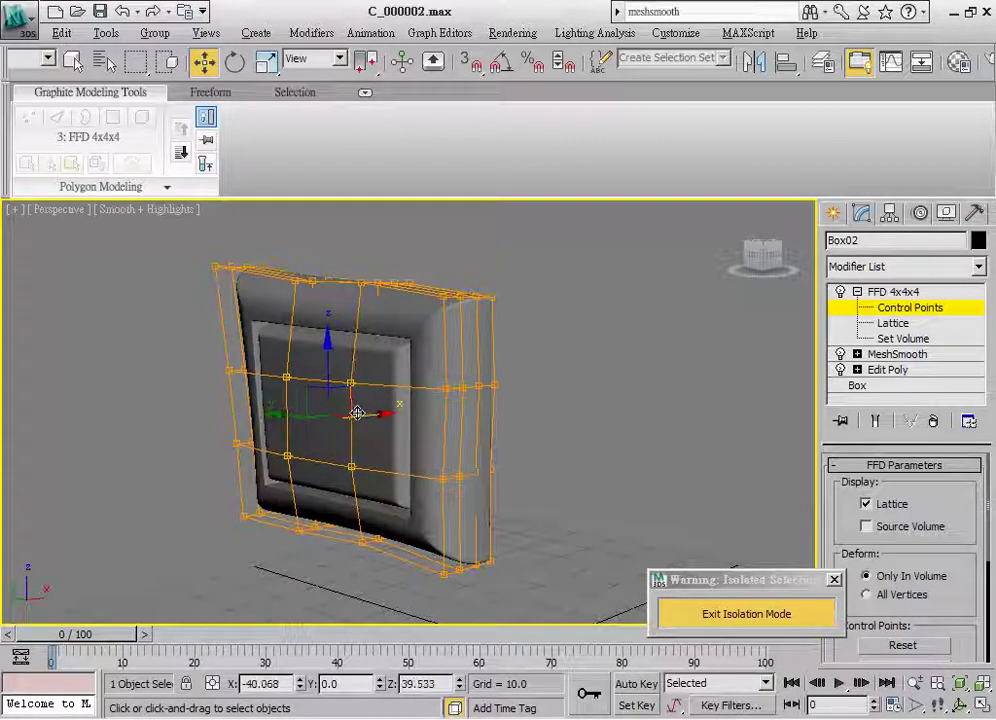
pyautogui.keyDown('alt'); pyautogui.moveTo(357, 413); pyautogui.dragTo(493, 488, button='middle'); pyautogui.keyUp('alt')
pyautogui.click(562, 473)
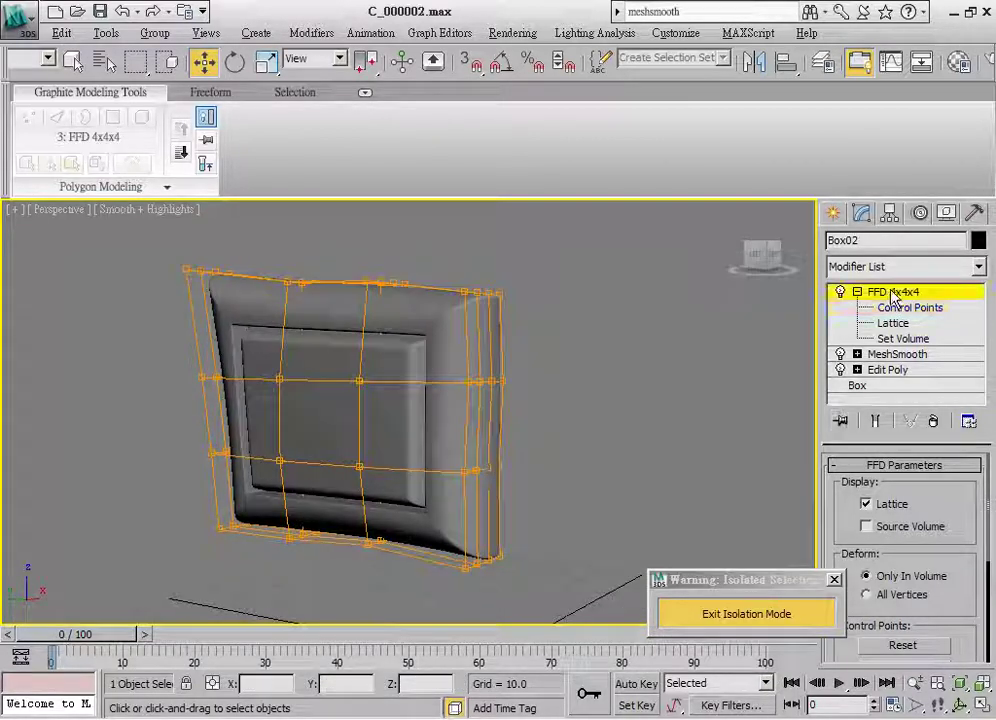
pyautogui.click(633, 434)
pyautogui.moveTo(633, 434)
pyautogui.keyDown('alt'); pyautogui.mouseDown(button='middle')
pyautogui.moveTo(625, 376)
pyautogui.moveTo(629, 409)
pyautogui.moveTo(529, 374)
pyautogui.mouseUp(button='middle'); pyautogui.keyUp('alt')
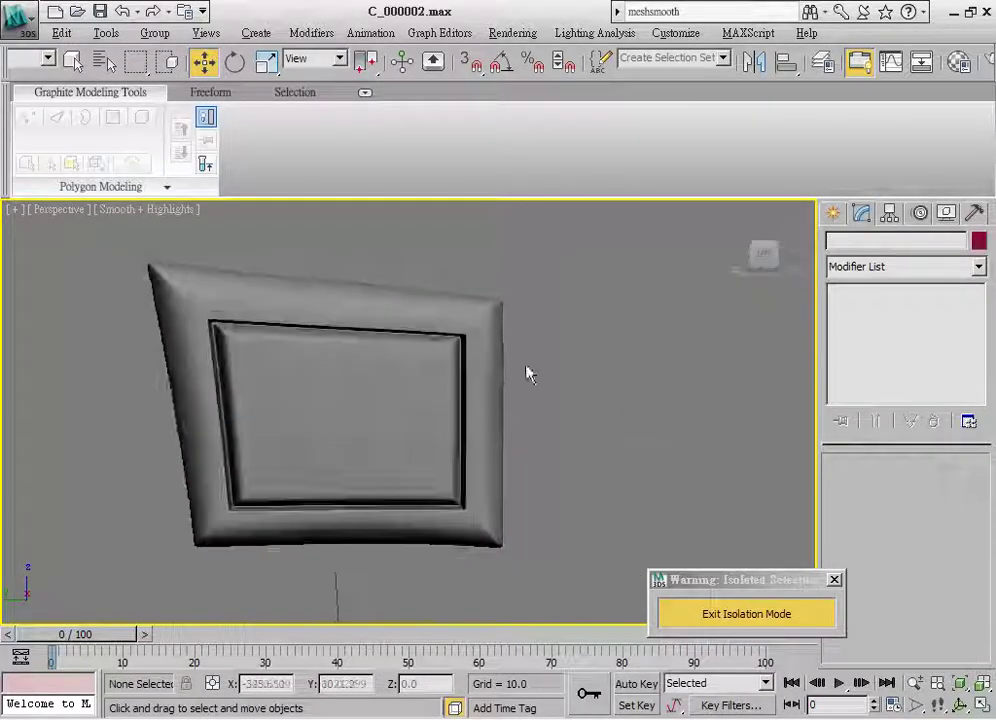
# Step: Reselect Box02 and fine-tune its top, right-edge and left lattice points
pyautogui.click(474, 349)
pyautogui.click(907, 307)
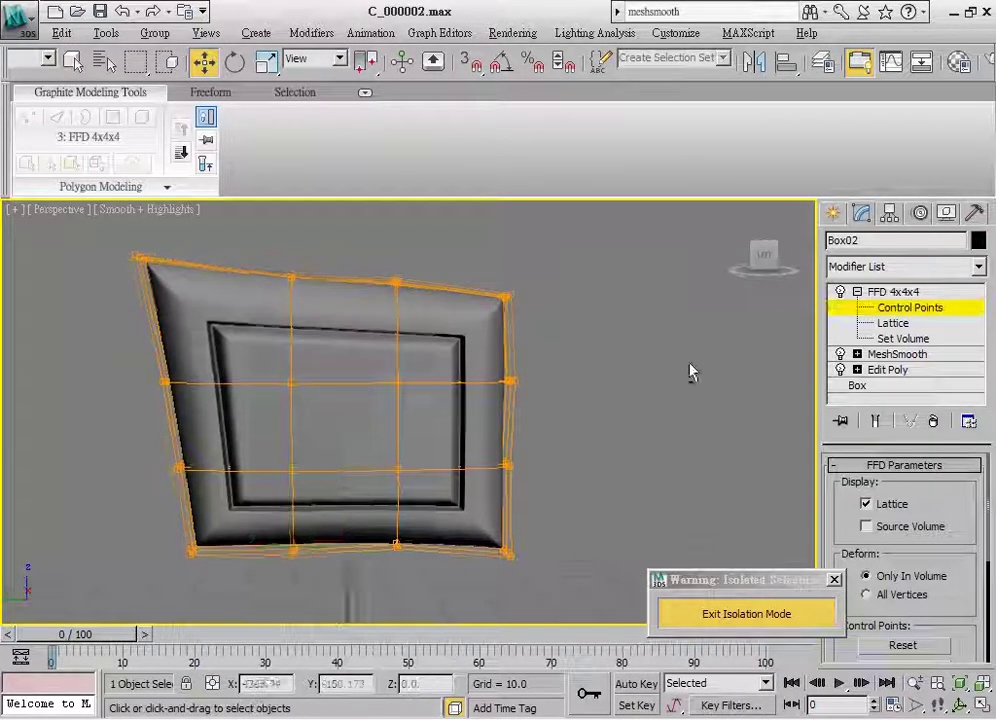
pyautogui.keyDown('alt'); pyautogui.moveTo(690, 372); pyautogui.dragTo(400, 270, button='middle'); pyautogui.keyUp('alt')
pyautogui.moveTo(278, 294)
pyautogui.mouseDown()
pyautogui.moveTo(315, 266)
pyautogui.moveTo(289, 215)
pyautogui.mouseUp()
pyautogui.keyDown('alt'); pyautogui.moveTo(289, 215); pyautogui.dragTo(435, 324, button='middle'); pyautogui.keyUp('alt')
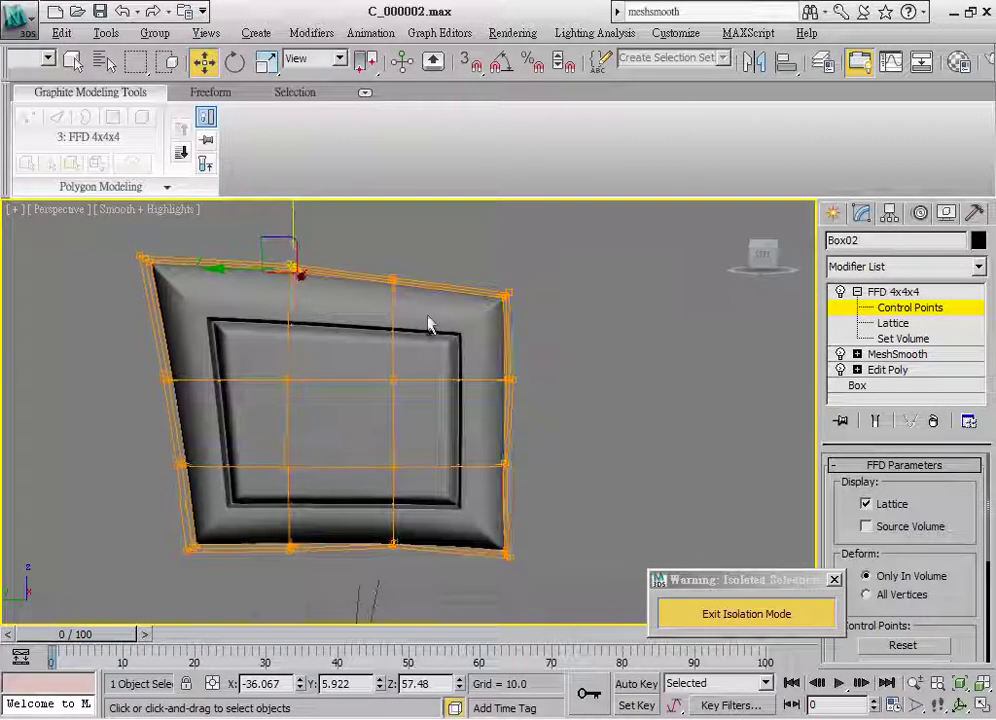
pyautogui.moveTo(456, 467); pyautogui.dragTo(463, 464)
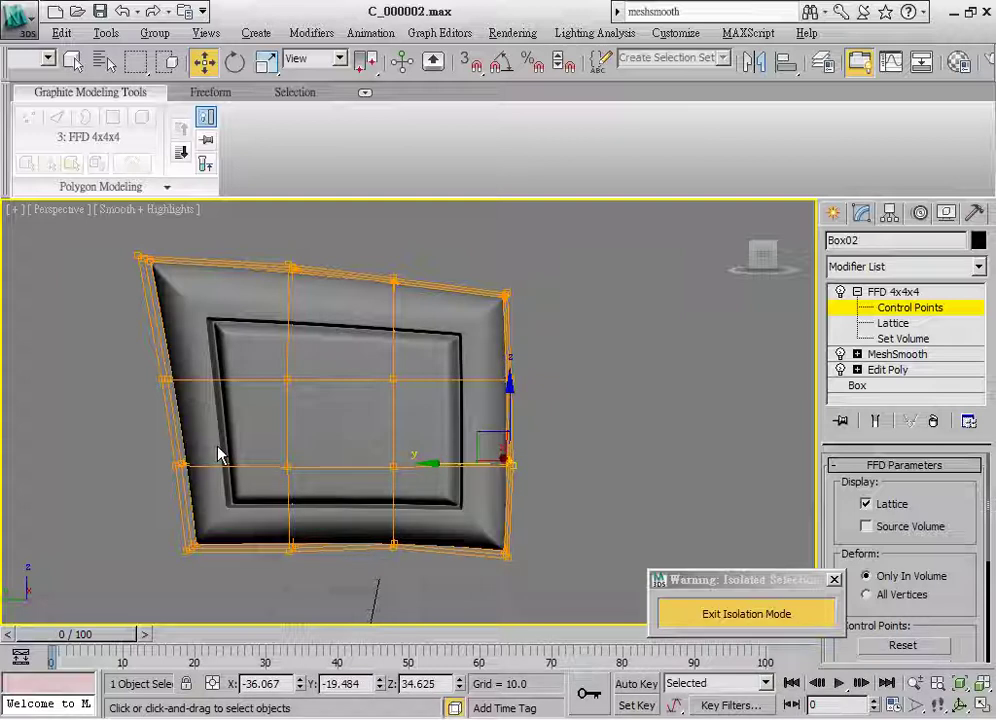
pyautogui.moveTo(143, 464); pyautogui.dragTo(141, 464)
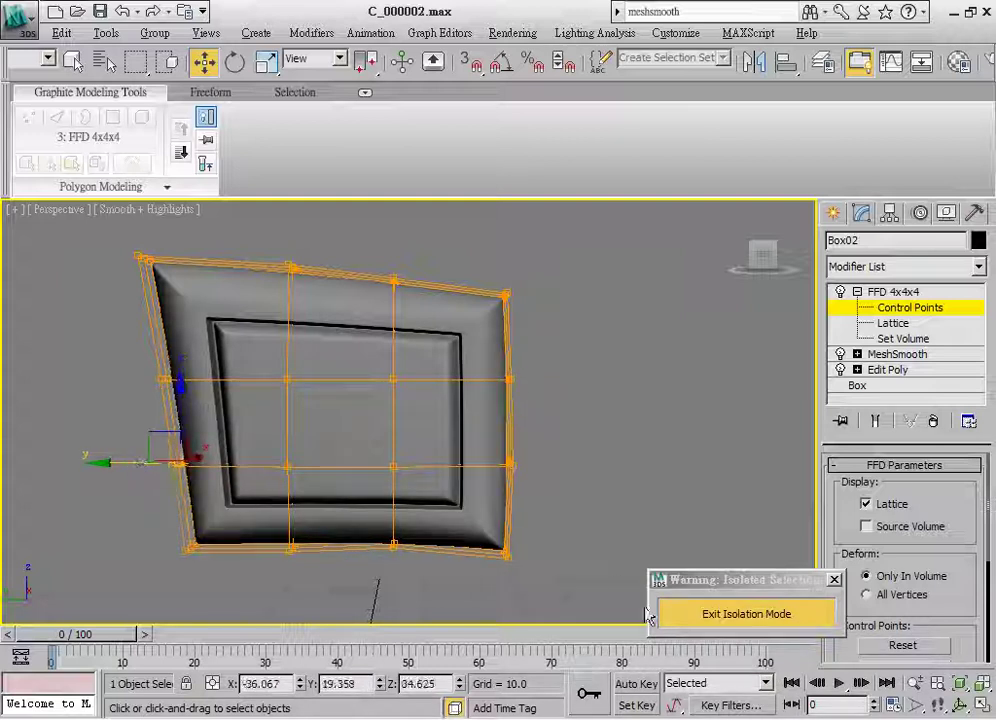
# Step: Exit Isolation Mode and return to the FFD 4x4x4 top level
pyautogui.click(648, 614)
pyautogui.click(940, 292)
pyautogui.moveTo(760, 370)
pyautogui.keyDown('alt'); pyautogui.mouseDown(button='middle')
pyautogui.moveTo(536, 378)
pyautogui.moveTo(498, 411)
pyautogui.mouseUp(button='middle'); pyautogui.keyUp('alt')
# Step: Move the panel onto the weight's front face and scale it down
pyautogui.scroll(-3, 457, 399)
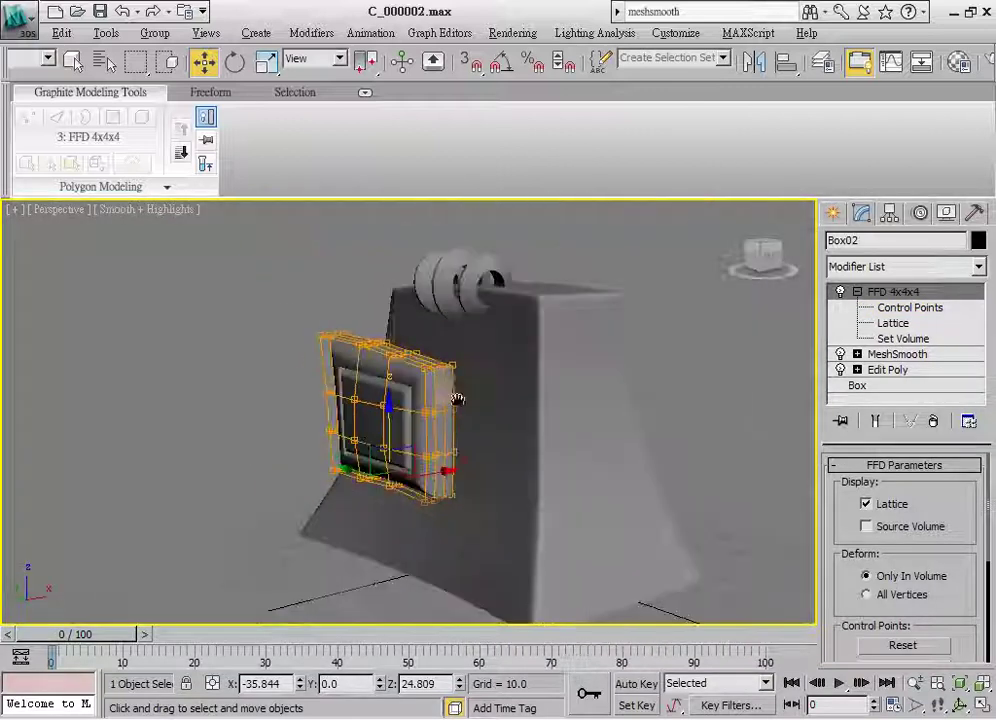
pyautogui.moveTo(440, 472); pyautogui.dragTo(484, 453)
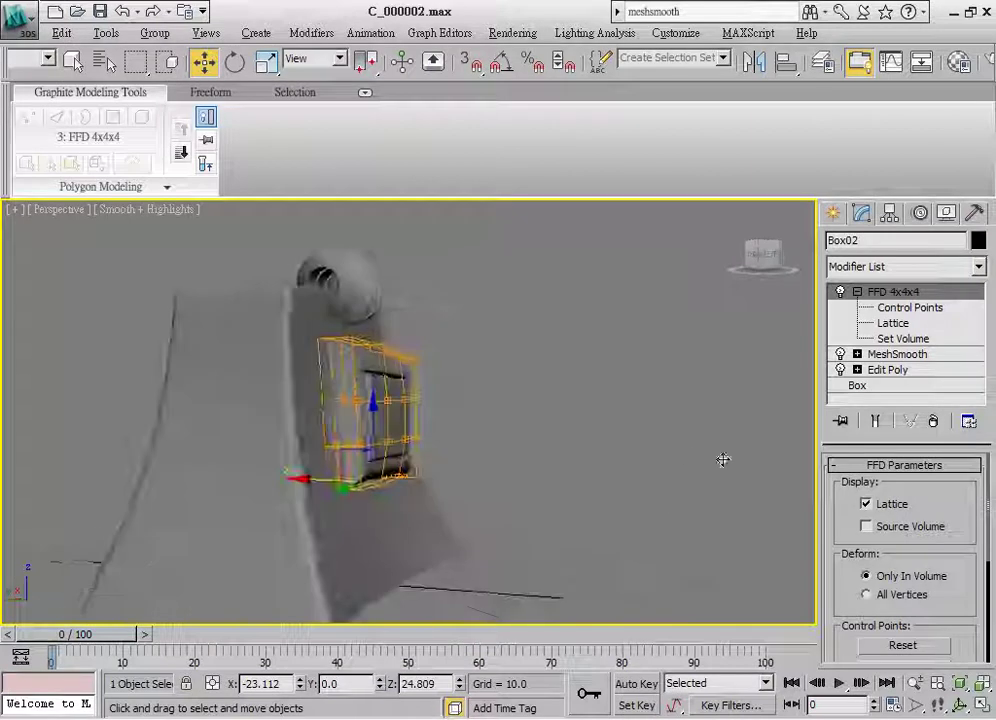
pyautogui.press('r')
pyautogui.moveTo(422, 489); pyautogui.dragTo(446, 484)
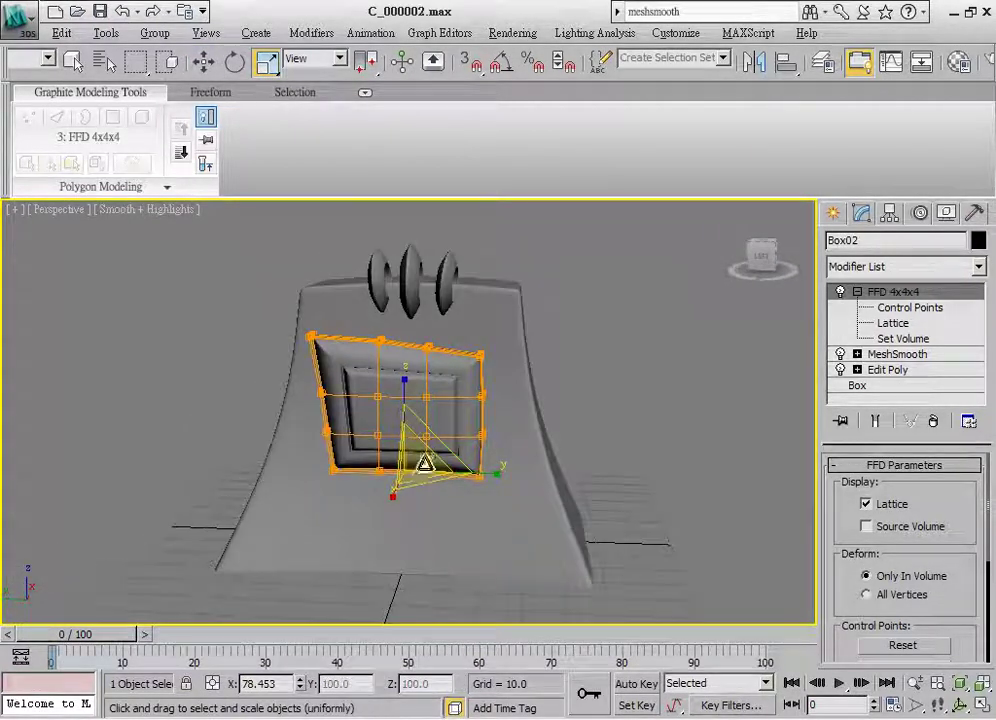
pyautogui.moveTo(424, 463); pyautogui.dragTo(426, 476)
# Step: Rotate Box02 about 11.267° to match the body's slanted front
pyautogui.click(660, 437)
pyautogui.moveTo(631, 469)
pyautogui.keyDown('alt'); pyautogui.mouseDown(button='middle')
pyautogui.moveTo(556, 440)
pyautogui.moveTo(399, 468)
pyautogui.mouseUp(button='middle'); pyautogui.keyUp('alt')
pyautogui.click(522, 467)
pyautogui.press('e')
pyautogui.moveTo(398, 422); pyautogui.dragTo(401, 417)
pyautogui.moveTo(377, 464)
pyautogui.keyDown('alt'); pyautogui.mouseDown(button='middle')
pyautogui.moveTo(578, 478)
pyautogui.moveTo(562, 460)
pyautogui.moveTo(604, 467)
pyautogui.moveTo(561, 480)
pyautogui.mouseUp(button='middle'); pyautogui.keyUp('alt')
pyautogui.moveTo(490, 461); pyautogui.dragTo(490, 465)
# Step: Nudge the panel to X -22.574, Z 25.622 so it sits flush, then deselect
pyautogui.press('w')
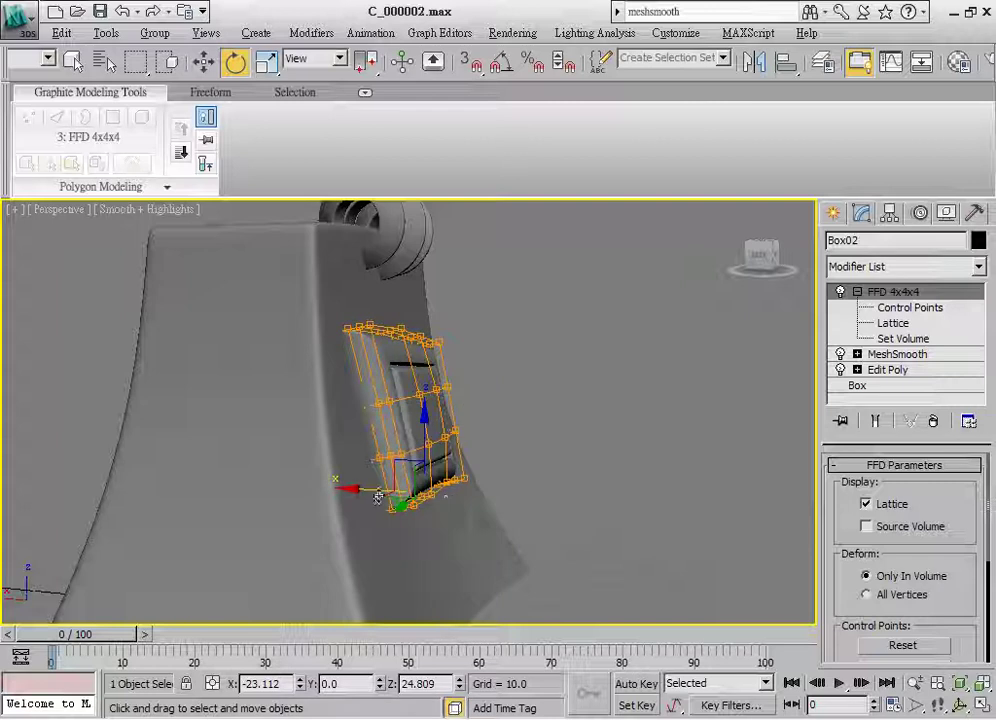
pyautogui.moveTo(379, 498); pyautogui.dragTo(385, 497)
pyautogui.keyDown('alt'); pyautogui.moveTo(385, 497); pyautogui.dragTo(450, 475, button='middle'); pyautogui.keyUp('alt')
pyautogui.scroll(3, 456, 472)
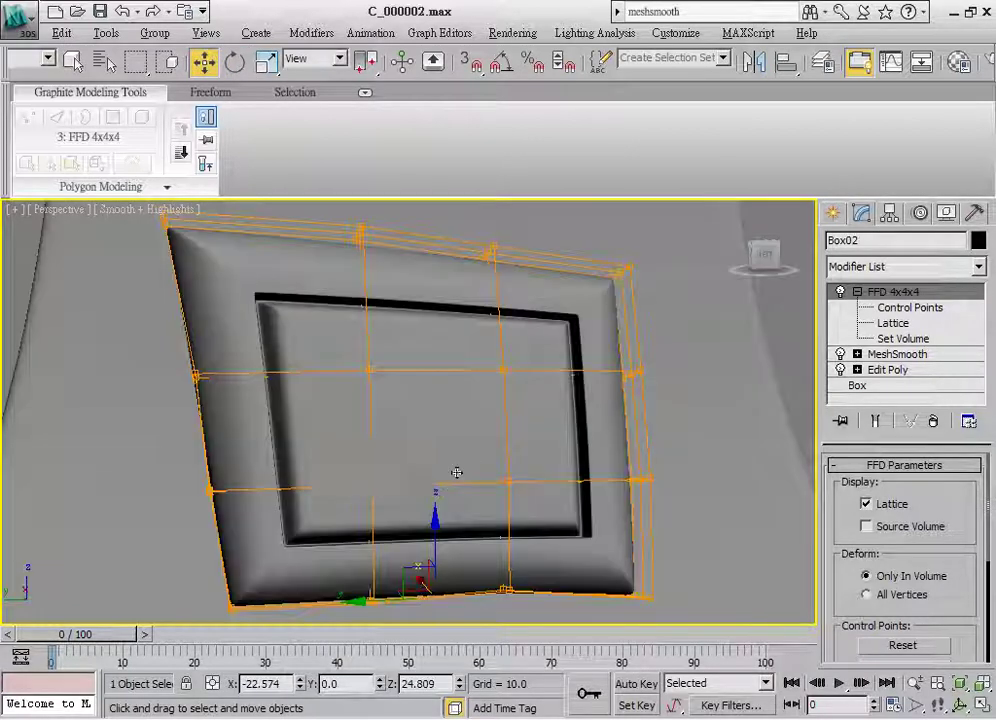
pyautogui.scroll(-5, 456, 472)
pyautogui.scroll(-2, 567, 449)
pyautogui.click(589, 467)
# Step: Rescale the panel slightly to fit the weight's front face
pyautogui.keyDown('alt'); pyautogui.moveTo(589, 467); pyautogui.dragTo(423, 402, button='middle'); pyautogui.keyUp('alt')
pyautogui.click(435, 445)
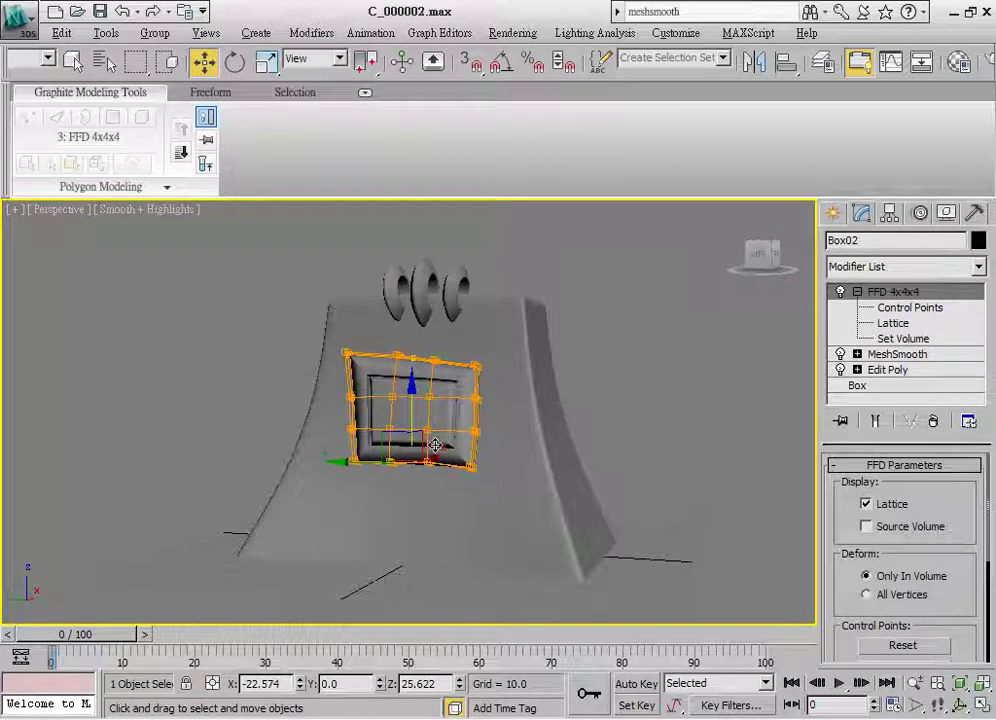
pyautogui.press('r')
pyautogui.moveTo(411, 451); pyautogui.dragTo(413, 458)
pyautogui.click(672, 428)
# Step: Nudge the panel along Y toward the body and tilt it against the face
pyautogui.keyDown('alt'); pyautogui.moveTo(672, 428); pyautogui.dragTo(507, 476, button='middle'); pyautogui.keyUp('alt')
pyautogui.scroll(3, 513, 482)
pyautogui.scroll(2, 473, 453)
pyautogui.click(473, 453)
pyautogui.press('w')
pyautogui.press('w')
pyautogui.moveTo(365, 489); pyautogui.dragTo(367, 489)
pyautogui.moveTo(367, 489)
pyautogui.keyDown('alt'); pyautogui.mouseDown(button='middle')
pyautogui.moveTo(317, 448)
pyautogui.moveTo(646, 452)
pyautogui.mouseUp(button='middle'); pyautogui.keyUp('alt')
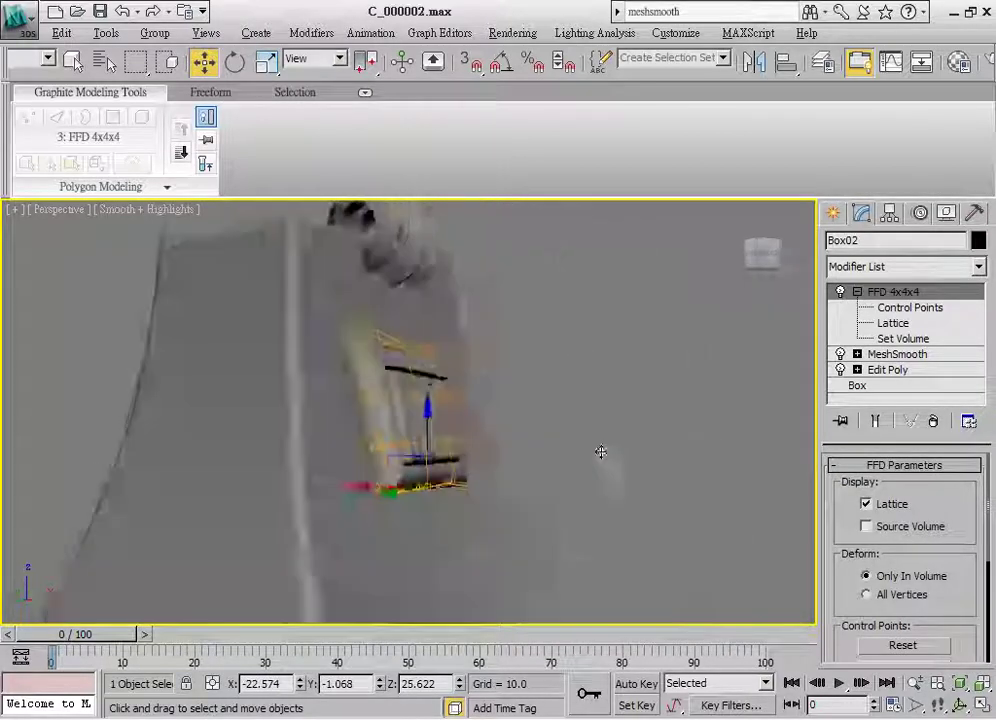
pyautogui.press('e')
pyautogui.moveTo(469, 436); pyautogui.dragTo(476, 437)
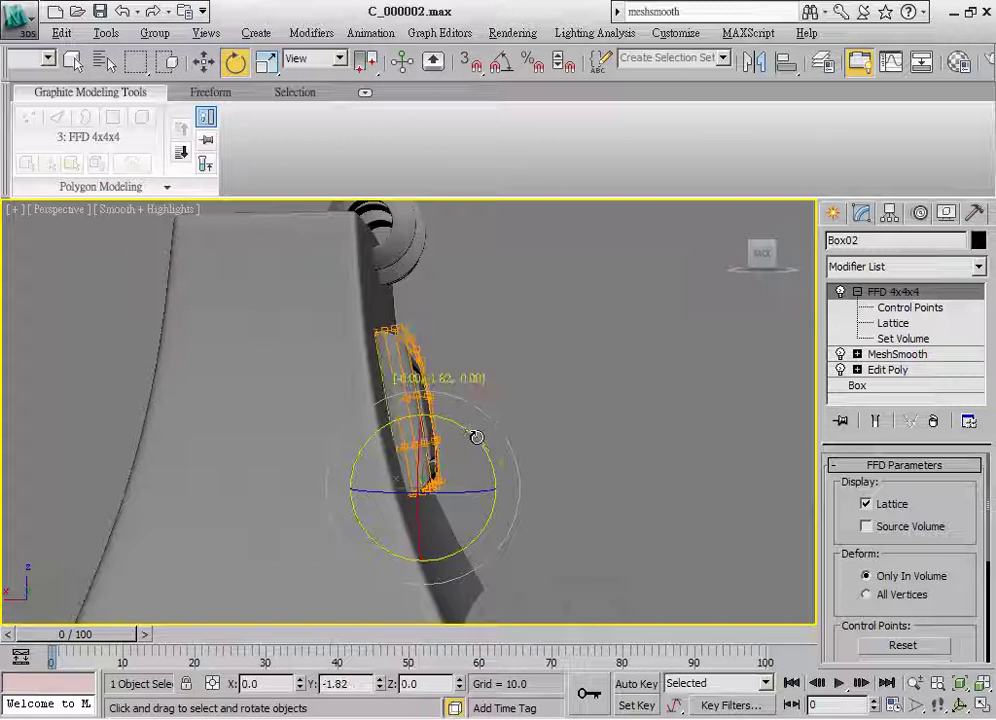
# Step: Raise and shift Box02 to X -21.615, Y -1.068, Z 27.962, then deselect and review
pyautogui.press('w')
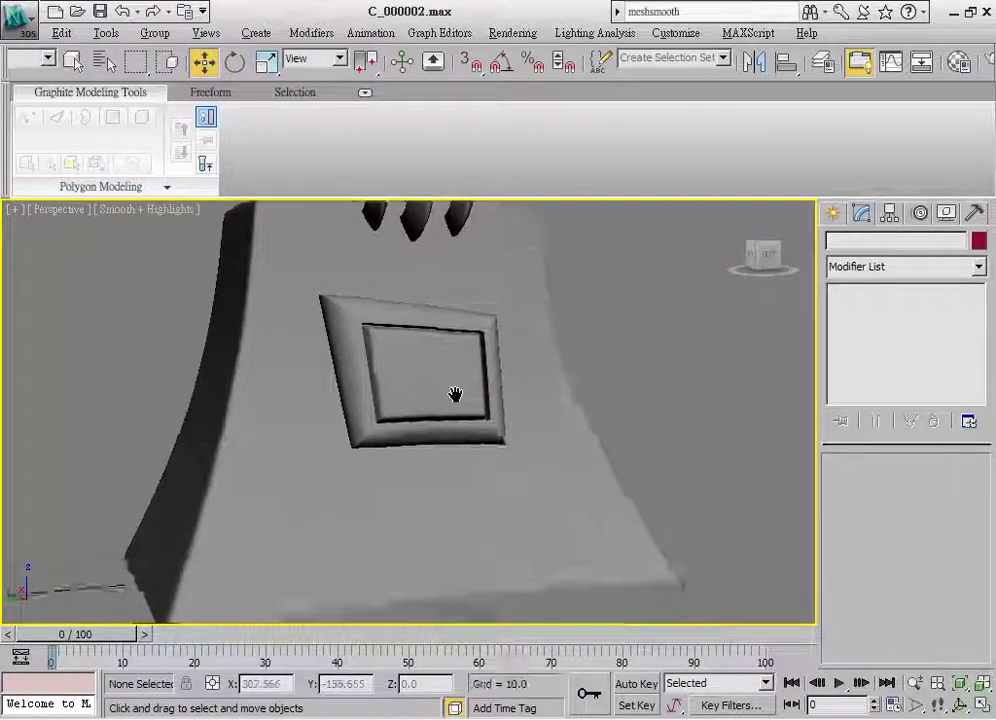
pyautogui.moveTo(423, 351); pyautogui.dragTo(425, 347)
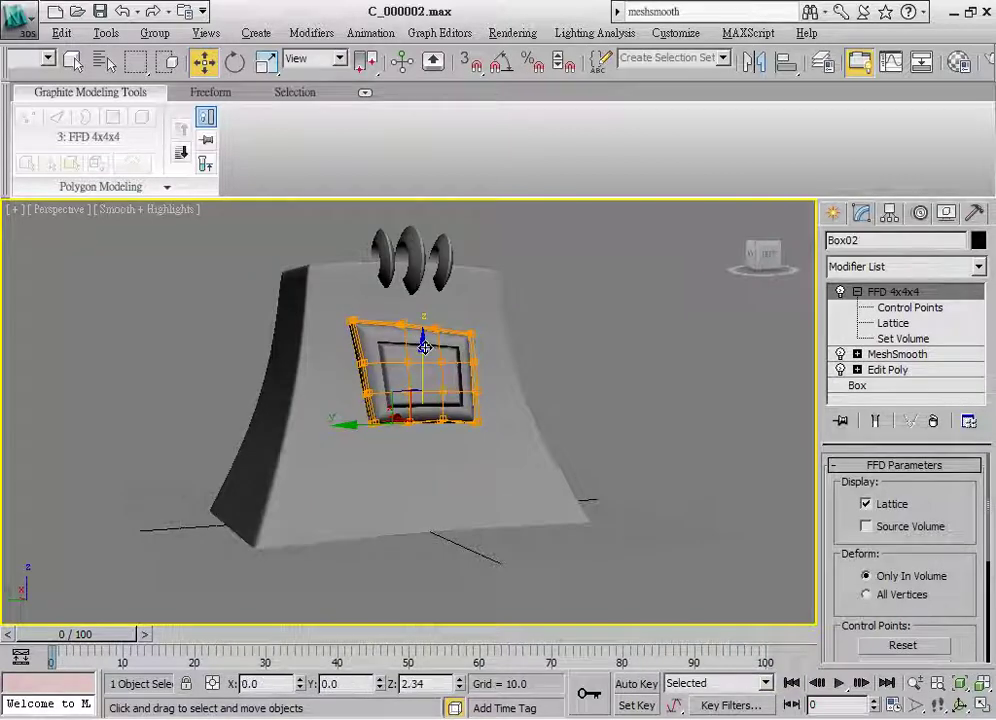
pyautogui.keyDown('alt'); pyautogui.moveTo(469, 421); pyautogui.dragTo(498, 451, button='middle'); pyautogui.keyUp('alt')
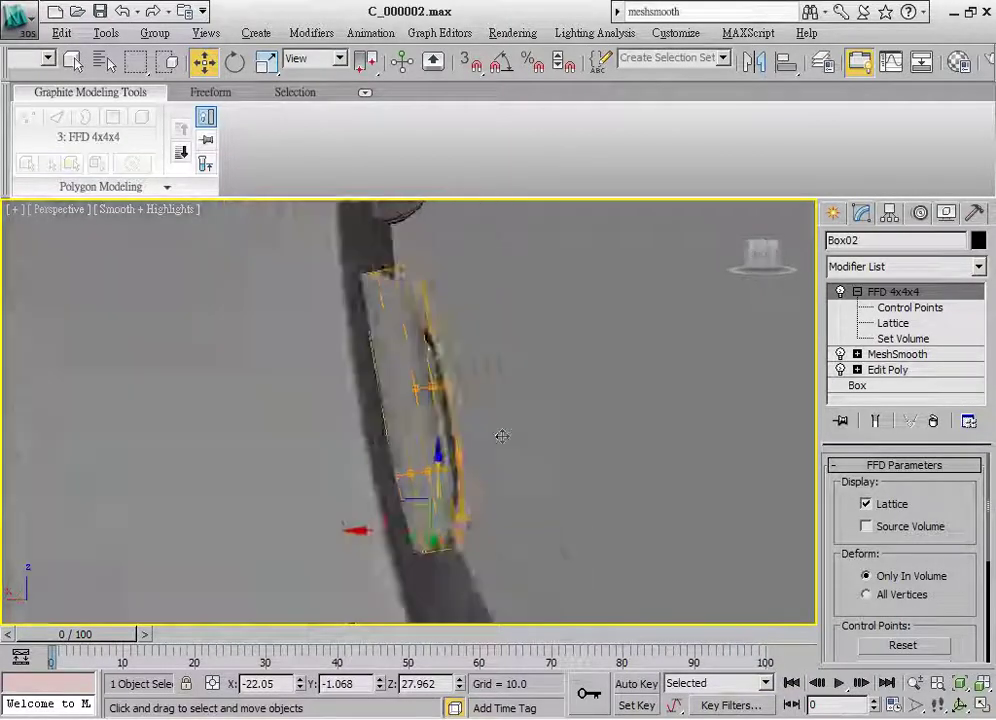
pyautogui.moveTo(384, 541); pyautogui.dragTo(325, 535)
pyautogui.moveTo(325, 535)
pyautogui.keyDown('alt'); pyautogui.mouseDown(button='middle')
pyautogui.moveTo(296, 480)
pyautogui.moveTo(351, 446)
pyautogui.moveTo(500, 469)
pyautogui.mouseUp(button='middle'); pyautogui.keyUp('alt')
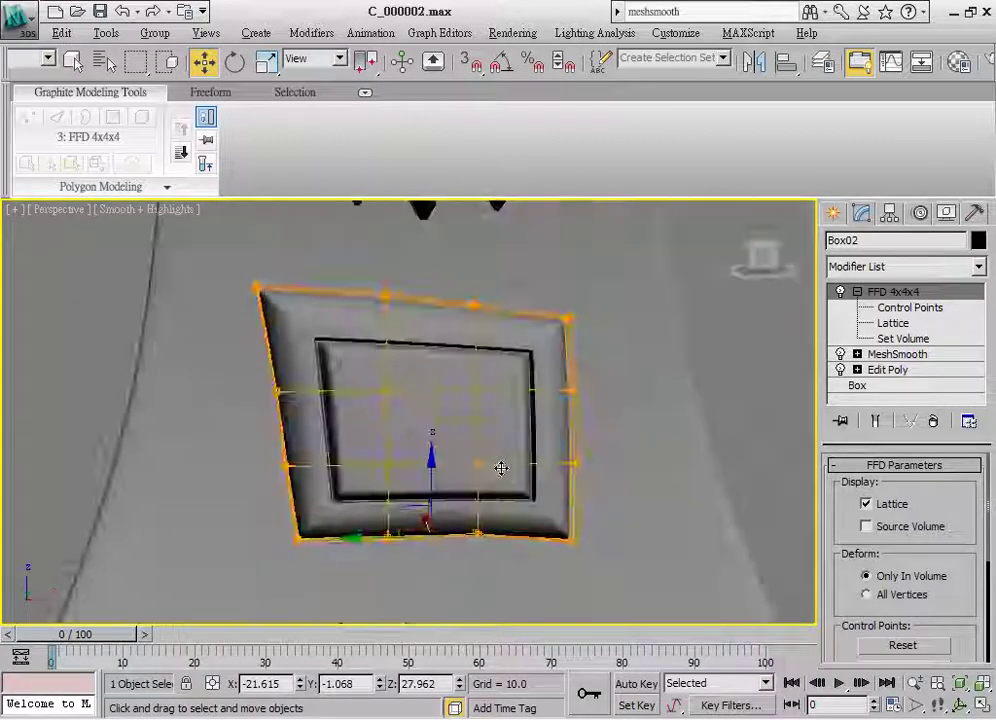
pyautogui.scroll(-3, 500, 469)
pyautogui.click(560, 458)
pyautogui.moveTo(678, 433)
pyautogui.keyDown('alt'); pyautogui.mouseDown(button='middle')
pyautogui.moveTo(560, 458)
pyautogui.moveTo(511, 449)
pyautogui.moveTo(515, 469)
pyautogui.mouseUp(button='middle'); pyautogui.keyUp('alt')
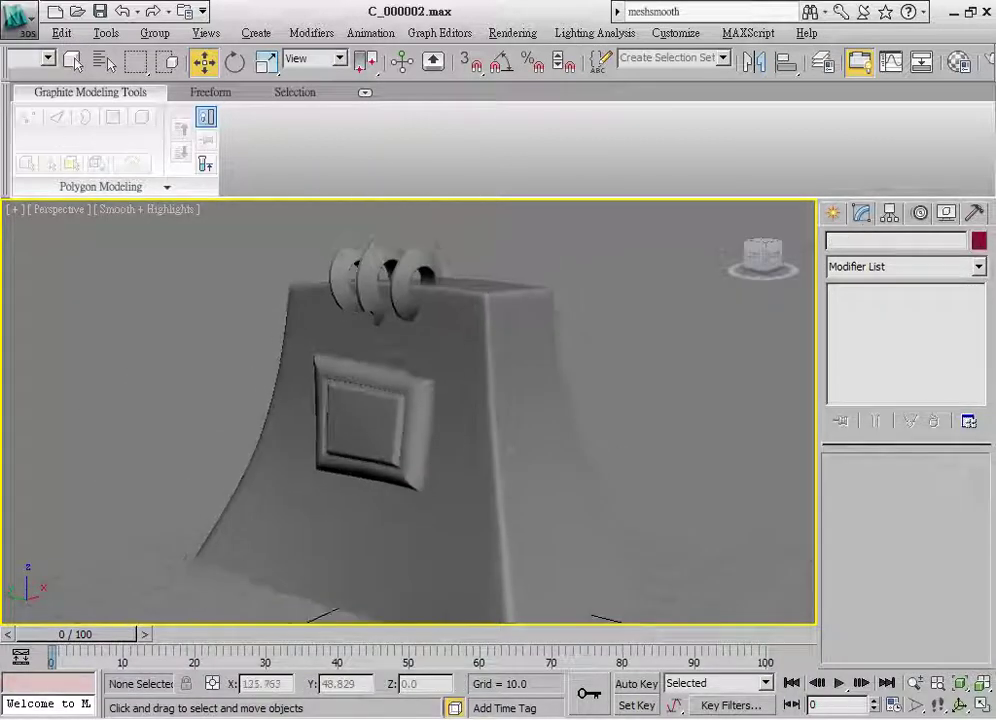